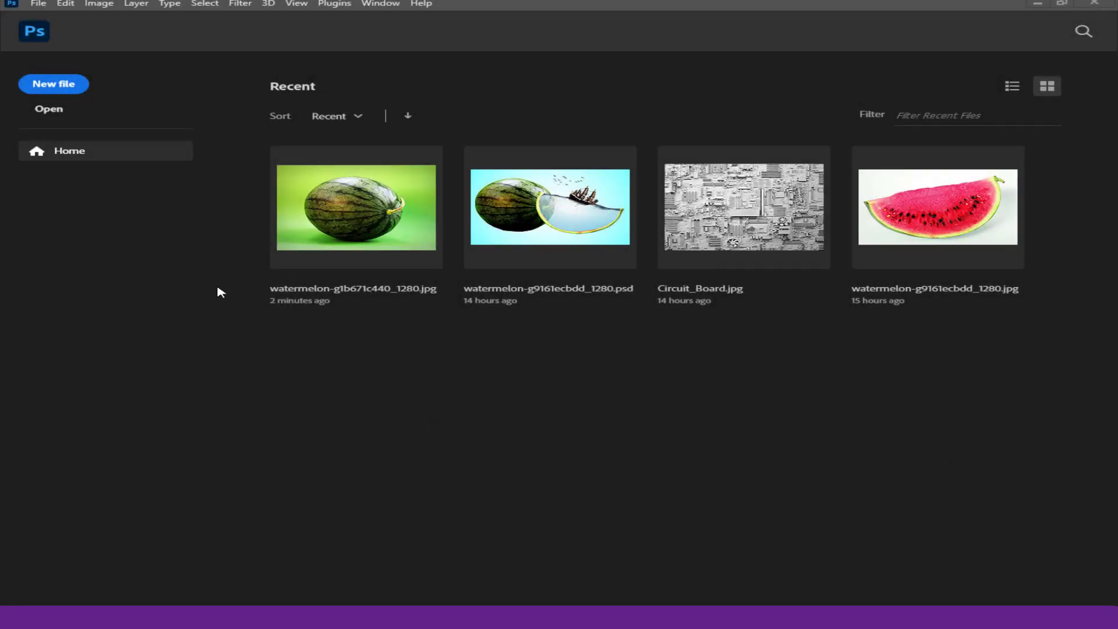
# Open watermelon-g1b671c440_1280.jpg from the Home screen's Recent files
pyautogui.click(330, 225)
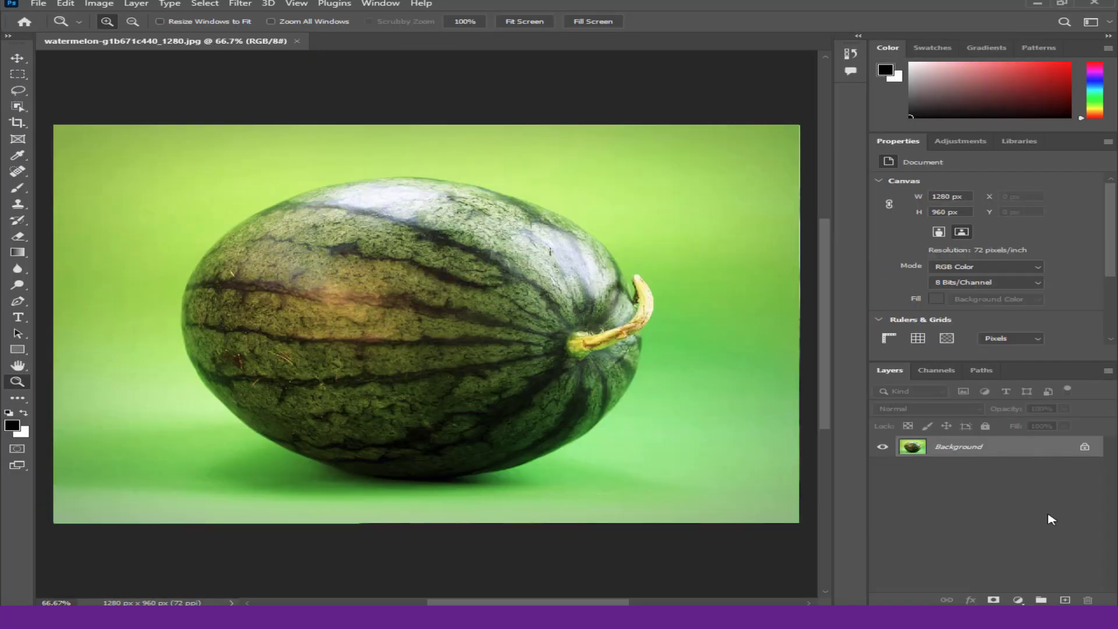
# Add an empty layer and delete the original Background photo layer
pyautogui.click(1065, 600)
pyautogui.click(961, 466)
pyautogui.press('Delete')
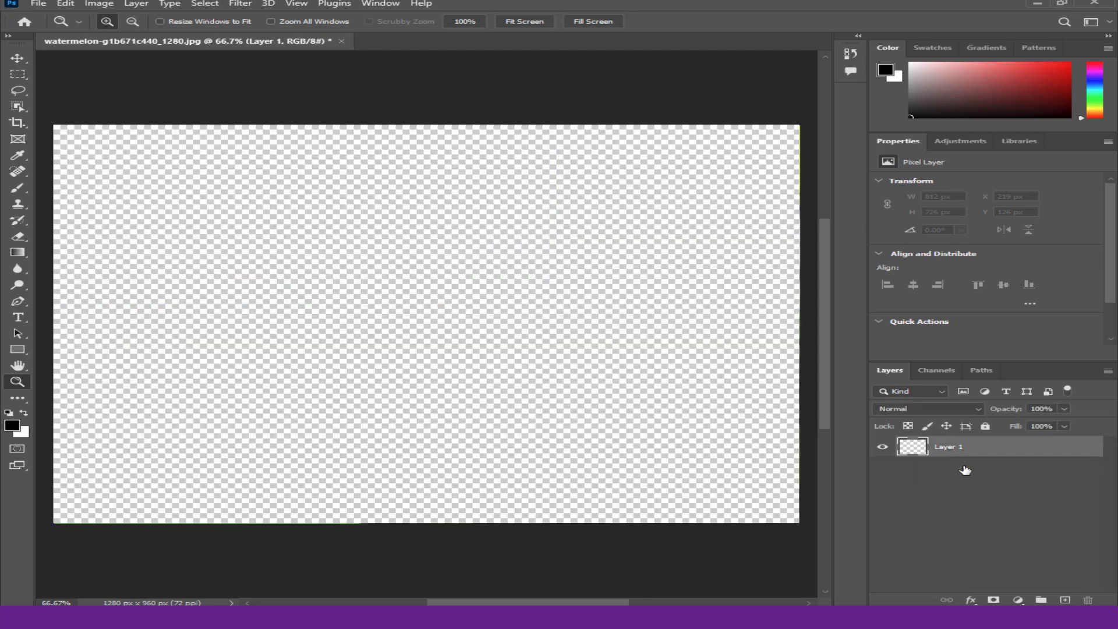
# Add a reversed, radial Gradient Fill layer scaled to about 173%
pyautogui.click(1018, 599)
pyautogui.click(1025, 395)
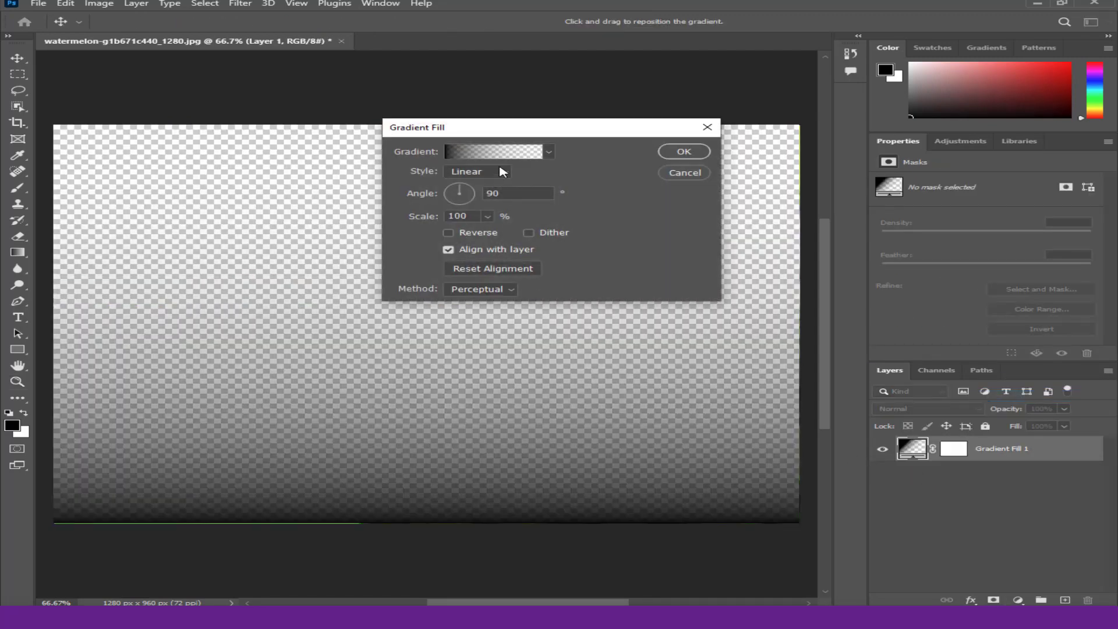
pyautogui.click(449, 234)
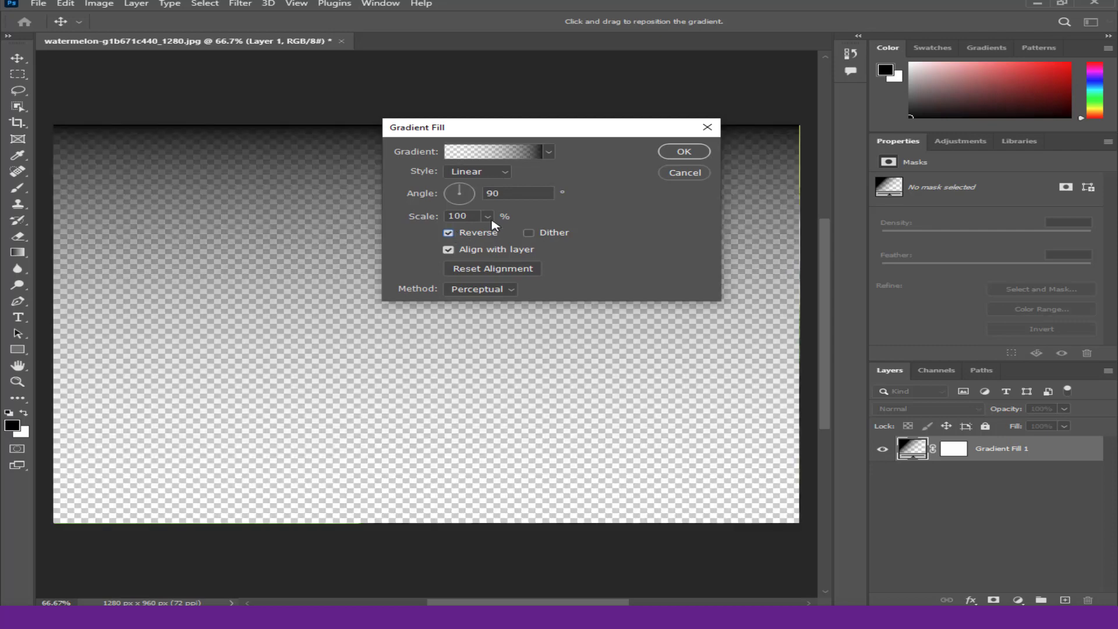
pyautogui.click(504, 174)
pyautogui.click(477, 186)
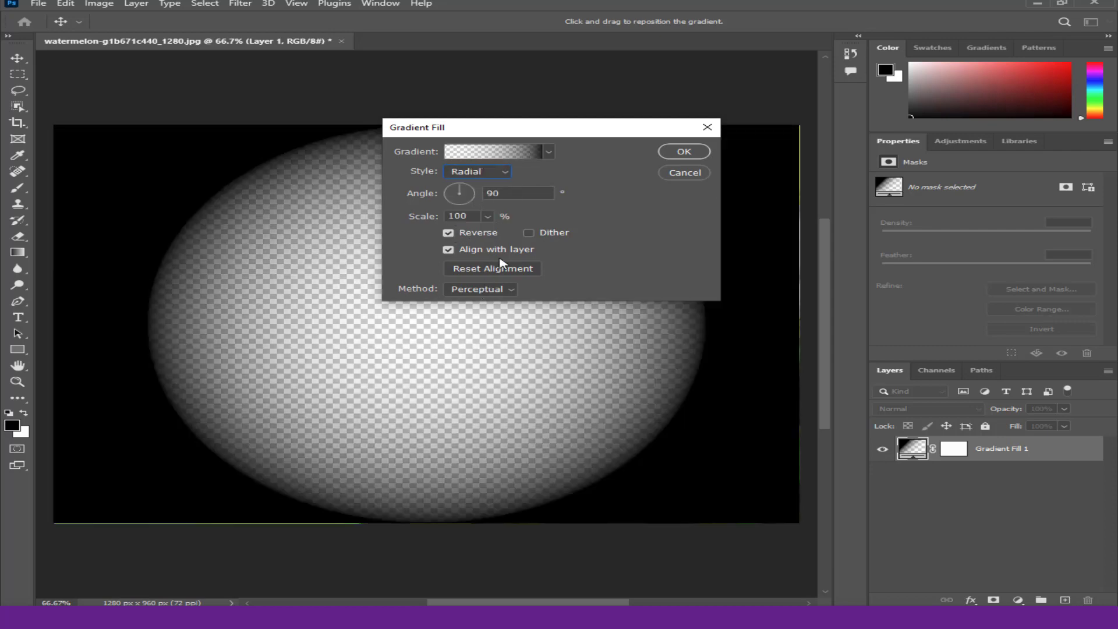
pyautogui.moveTo(494, 235); pyautogui.dragTo(506, 234)
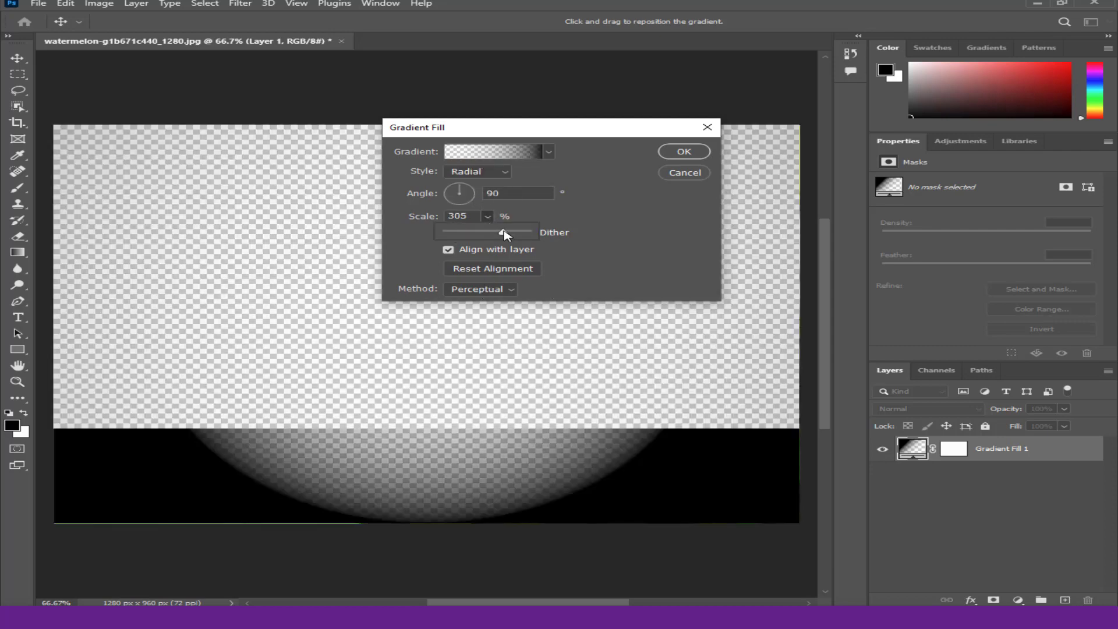
# Apply the Blue_01 preset from the Blues gradients and commit the fill layer
pyautogui.click(489, 152)
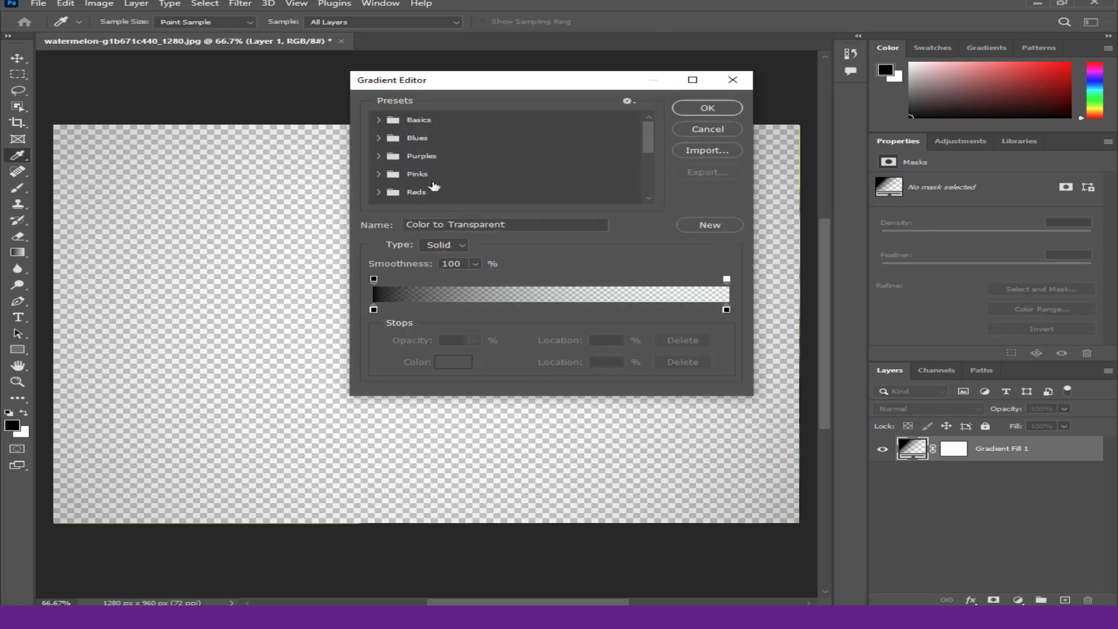
pyautogui.click(380, 138)
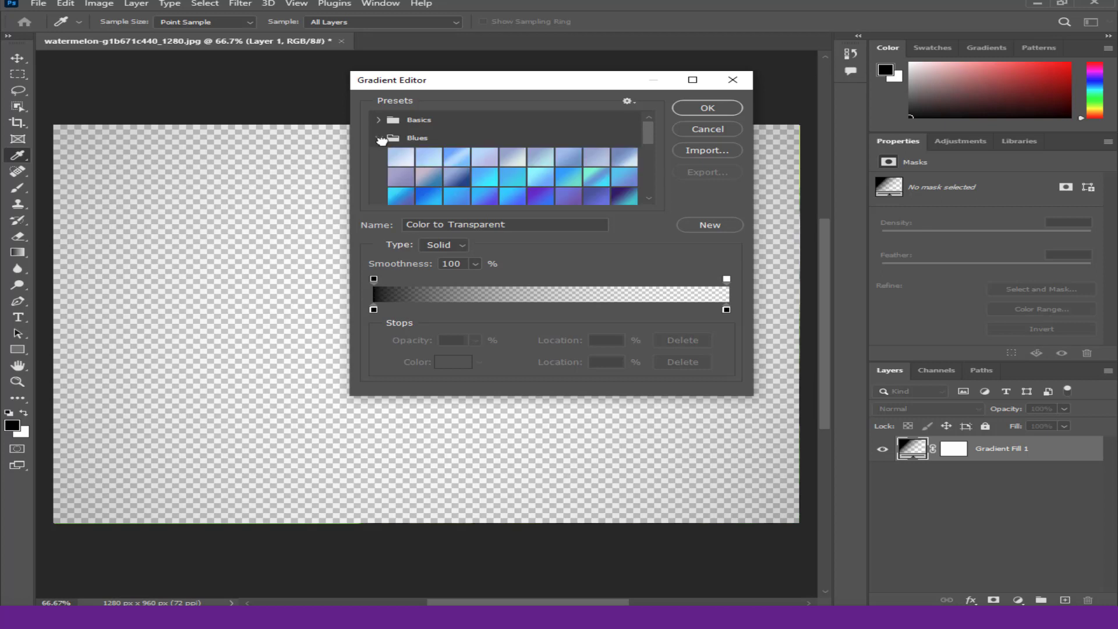
pyautogui.click(406, 158)
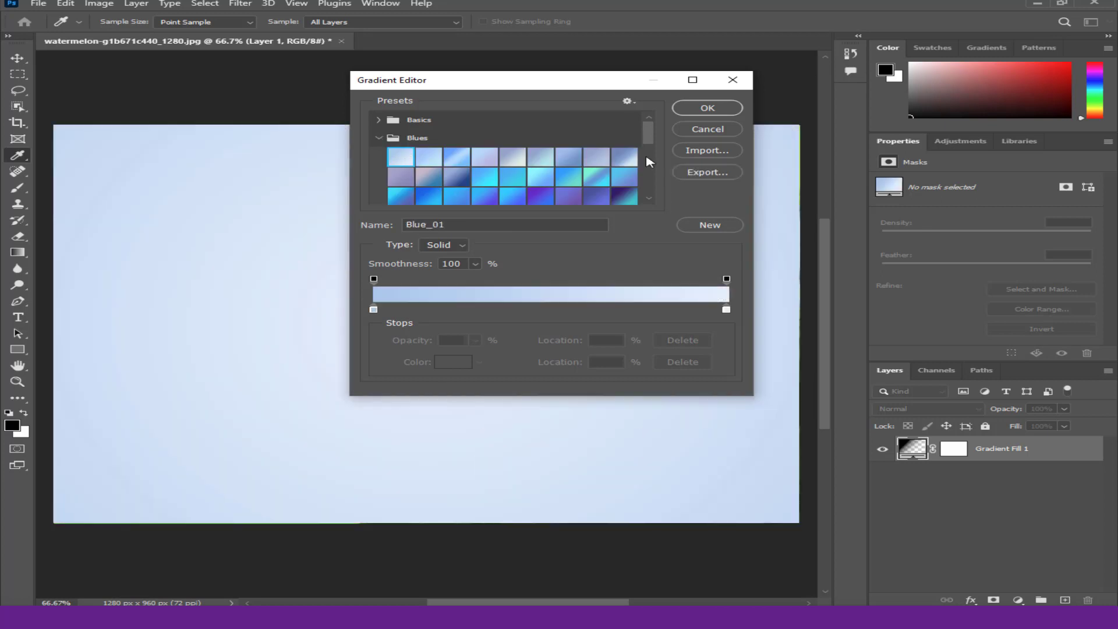
pyautogui.click(688, 112)
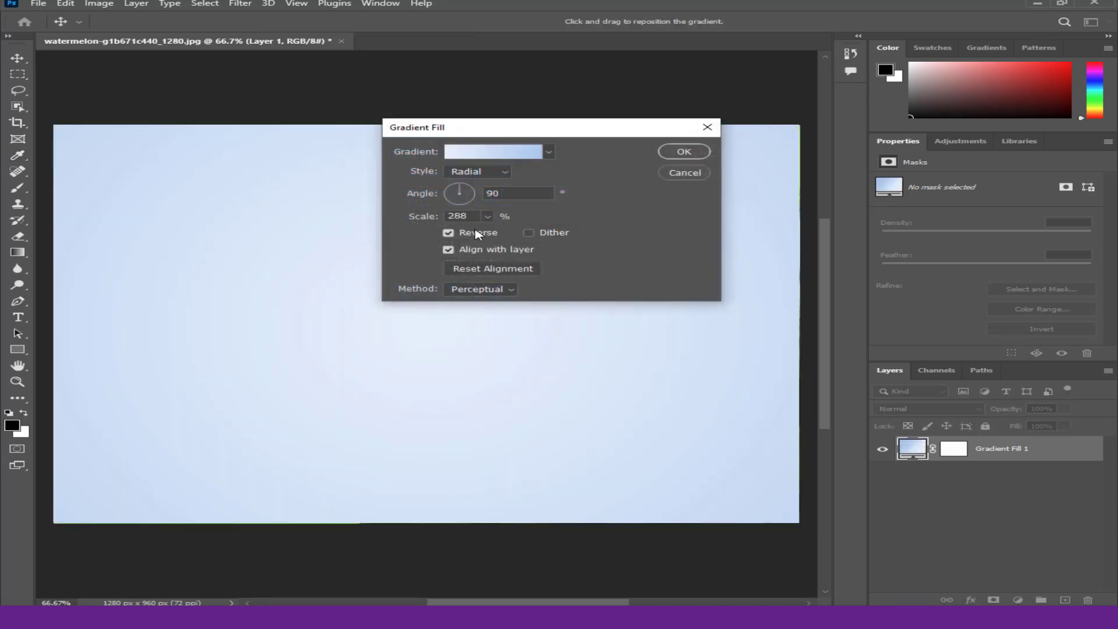
pyautogui.moveTo(633, 131); pyautogui.dragTo(636, 161)
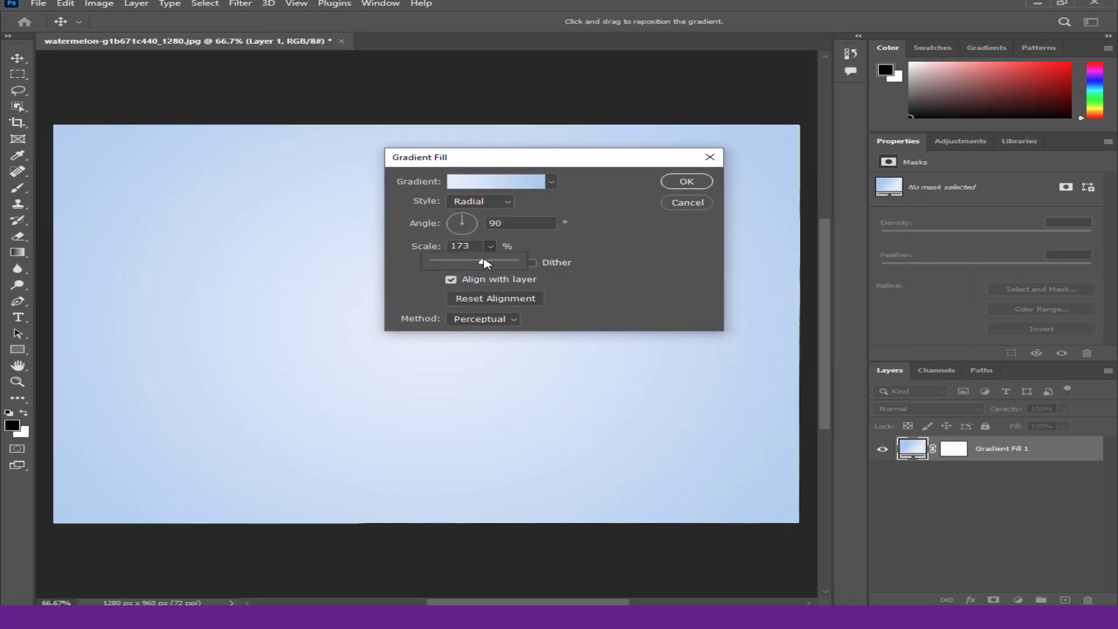
pyautogui.click(686, 181)
pyautogui.press('z')
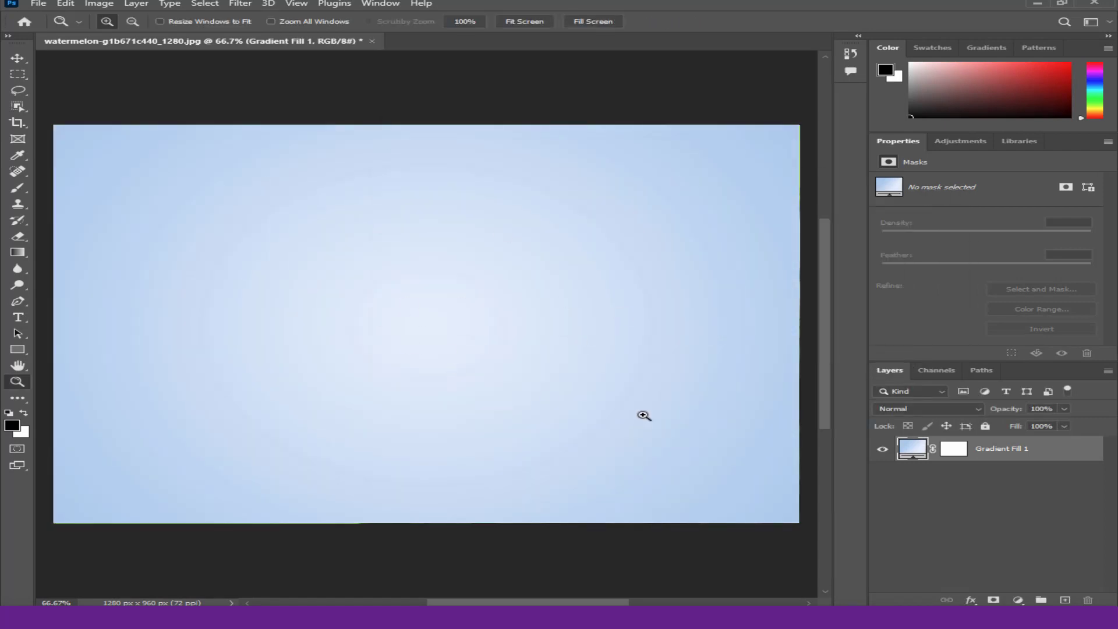
# Select Birds, png melon, Ship and watermelon-g9161ecbdd_1280 in Pictures and drag them to Photoshop
pyautogui.press('v')
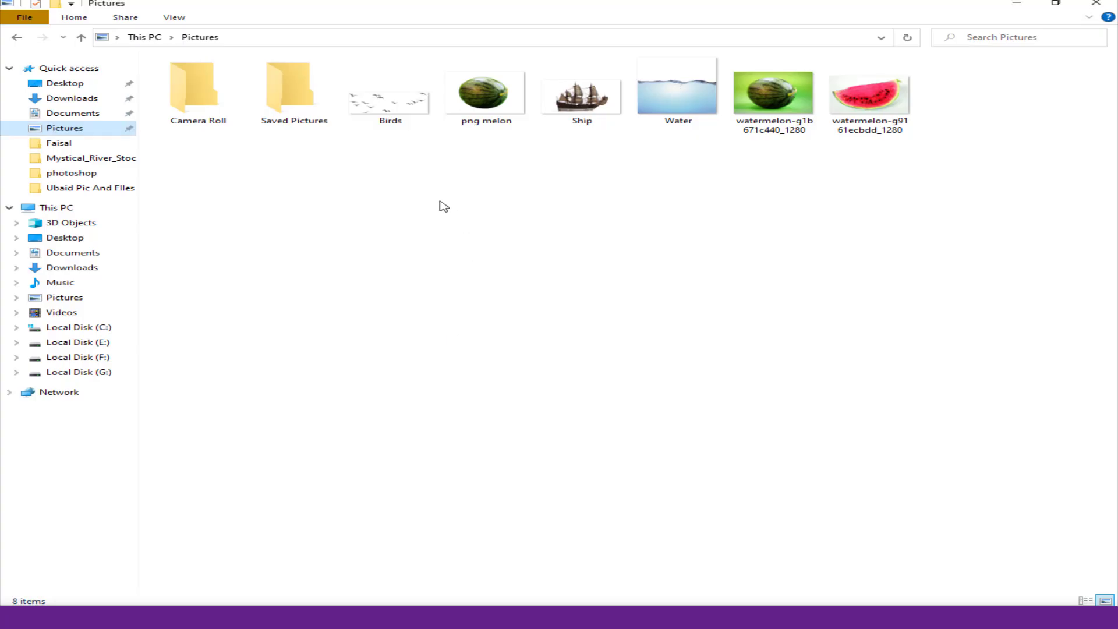
pyautogui.moveTo(387, 170); pyautogui.dragTo(914, 58)
pyautogui.click(692, 185)
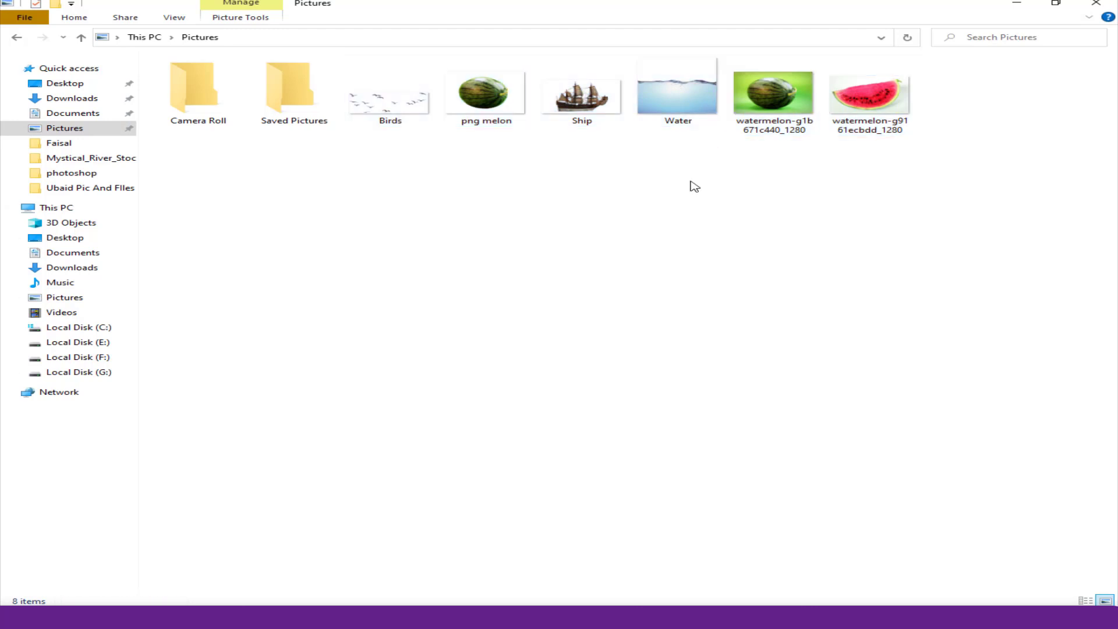
pyautogui.click(384, 111)
pyautogui.keyDown('ctrl'); pyautogui.click(486, 99); pyautogui.keyUp('ctrl')
pyautogui.keyDown('ctrl'); pyautogui.click(582, 99); pyautogui.keyUp('ctrl')
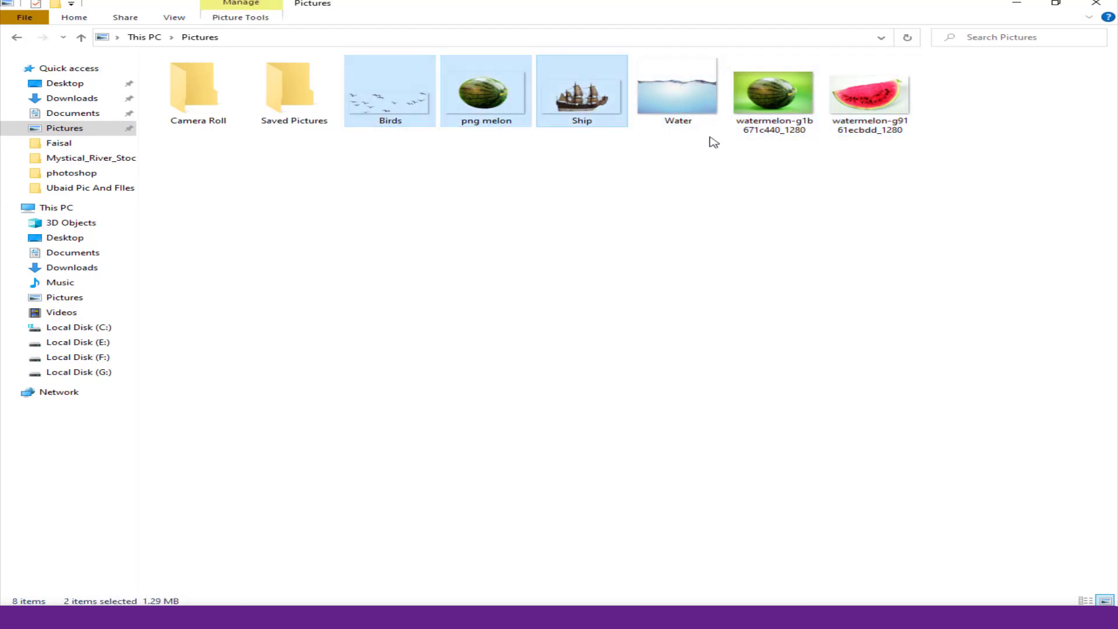
pyautogui.keyDown('ctrl'); pyautogui.click(864, 124); pyautogui.keyUp('ctrl')
pyautogui.moveTo(454, 110); pyautogui.dragTo(343, 192)
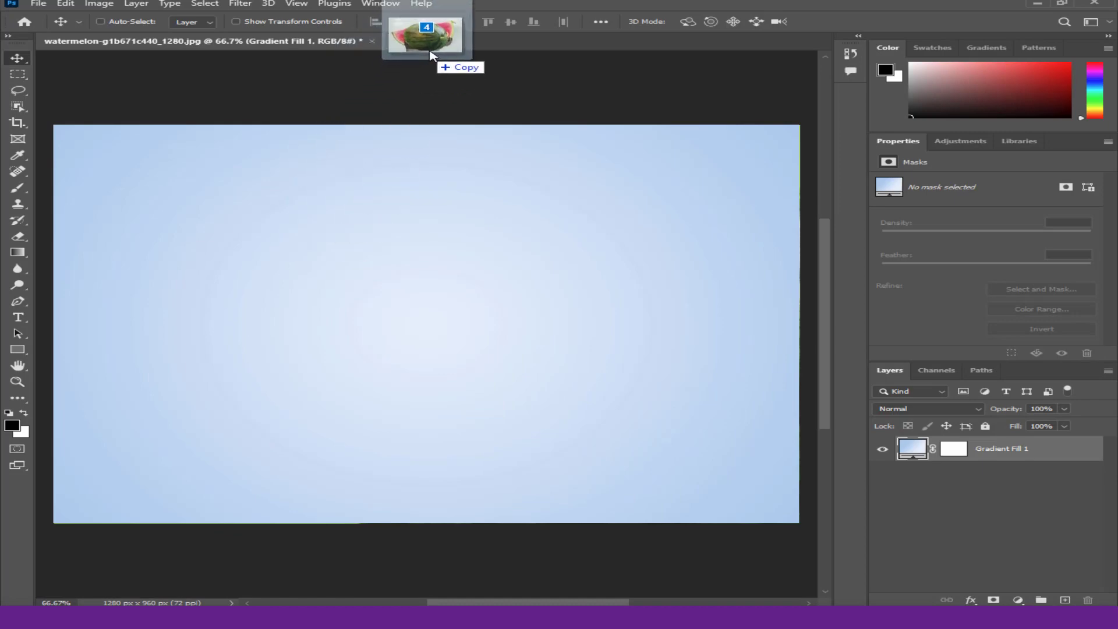
# Open the four dragged images as Photoshop tabs and look through them
pyautogui.moveTo(344, 192); pyautogui.dragTo(436, 52)
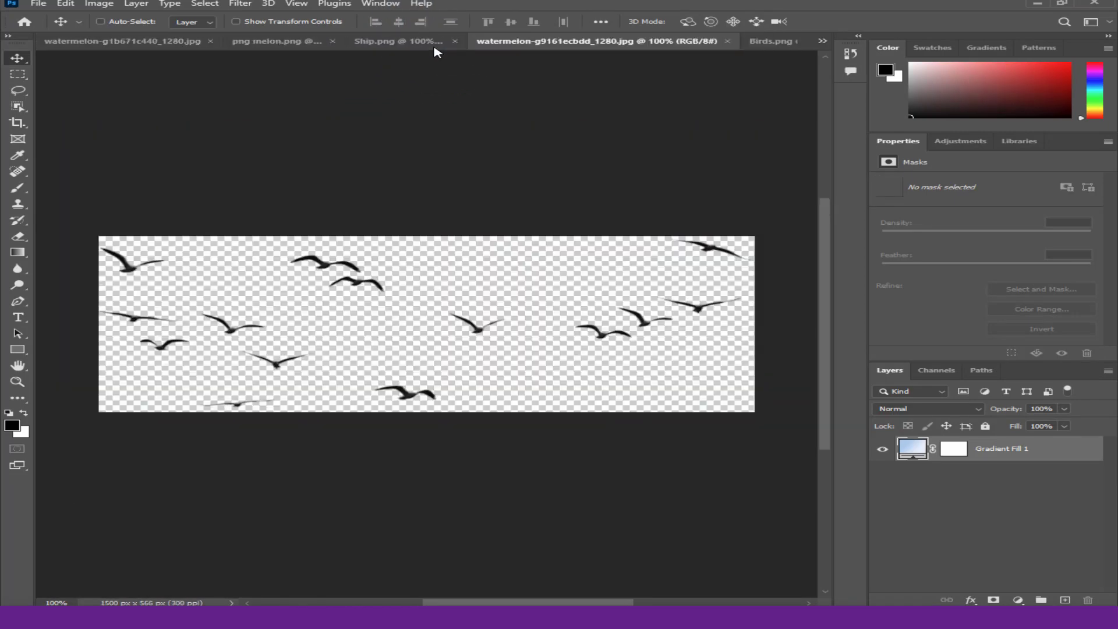
pyautogui.click(500, 41)
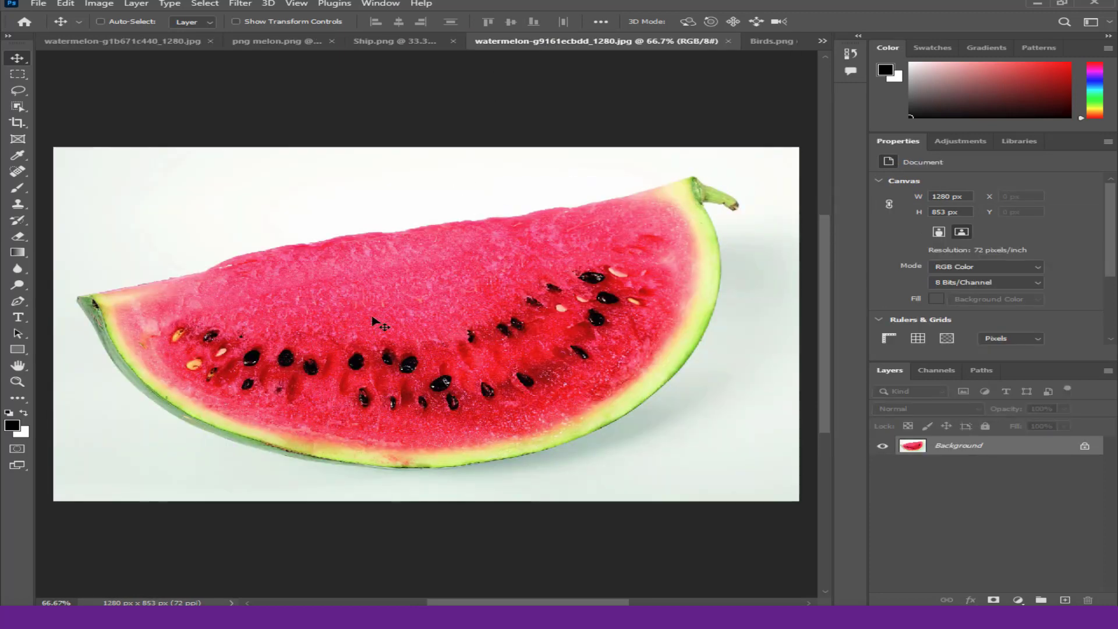
pyautogui.click(188, 42)
pyautogui.click(413, 42)
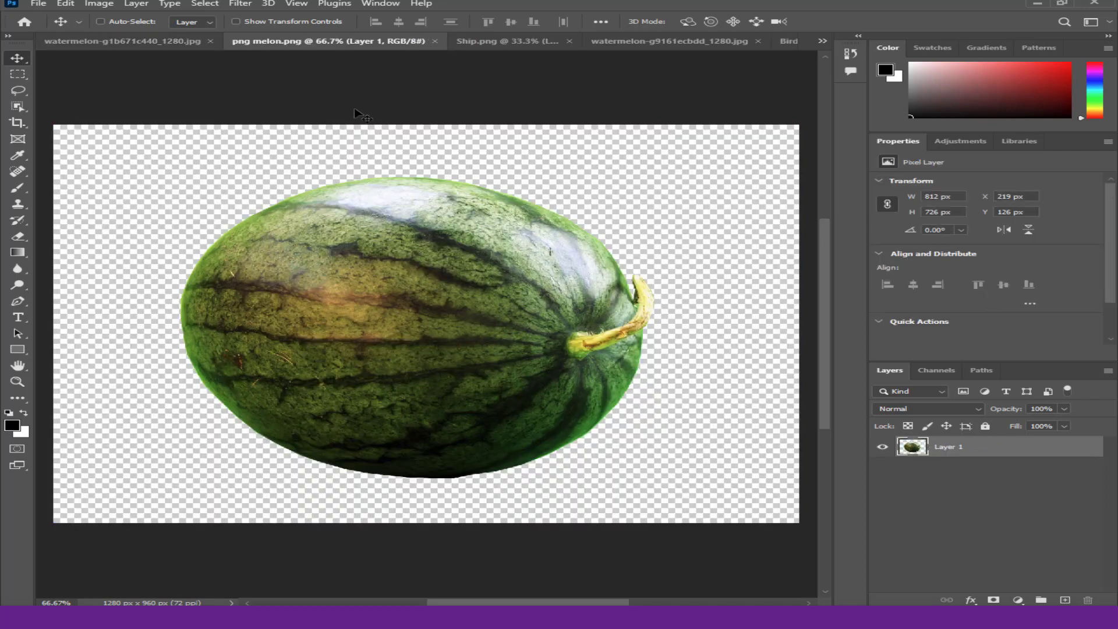
# Bring png melon in as Layer 1, scaled to 575 × 543 px at left, and close its file
pyautogui.moveTo(343, 290); pyautogui.dragTo(157, 46)
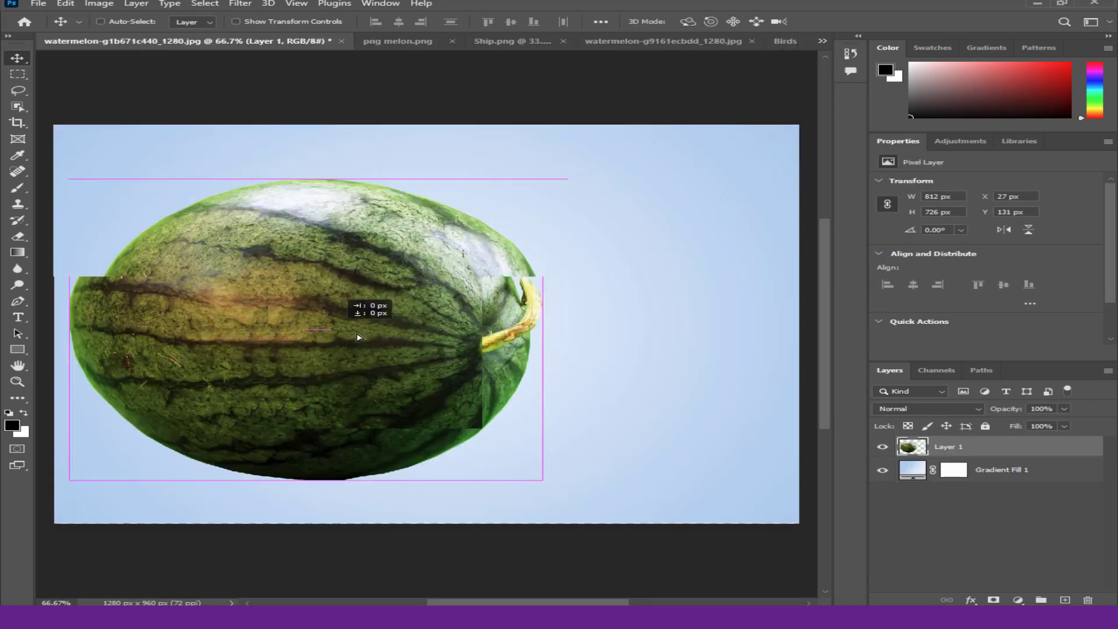
pyautogui.moveTo(294, 314); pyautogui.dragTo(364, 347)
pyautogui.hotkey('ctrl', 't')
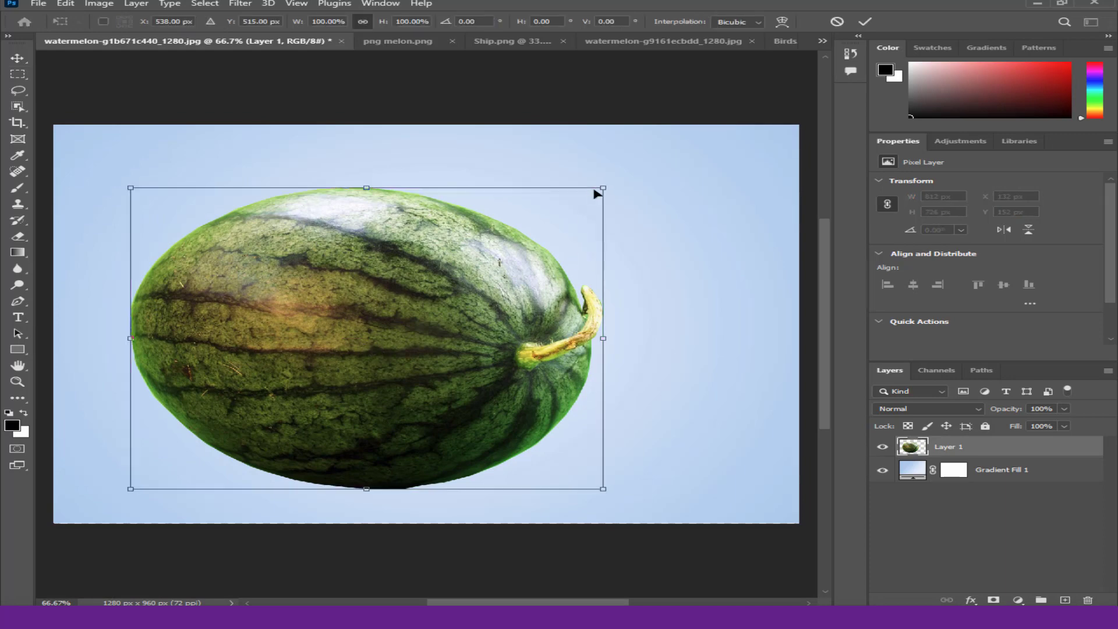
pyautogui.moveTo(602, 187)
pyautogui.mouseDown()
pyautogui.moveTo(555, 225)
pyautogui.moveTo(438, 270)
pyautogui.moveTo(467, 253)
pyautogui.mouseUp()
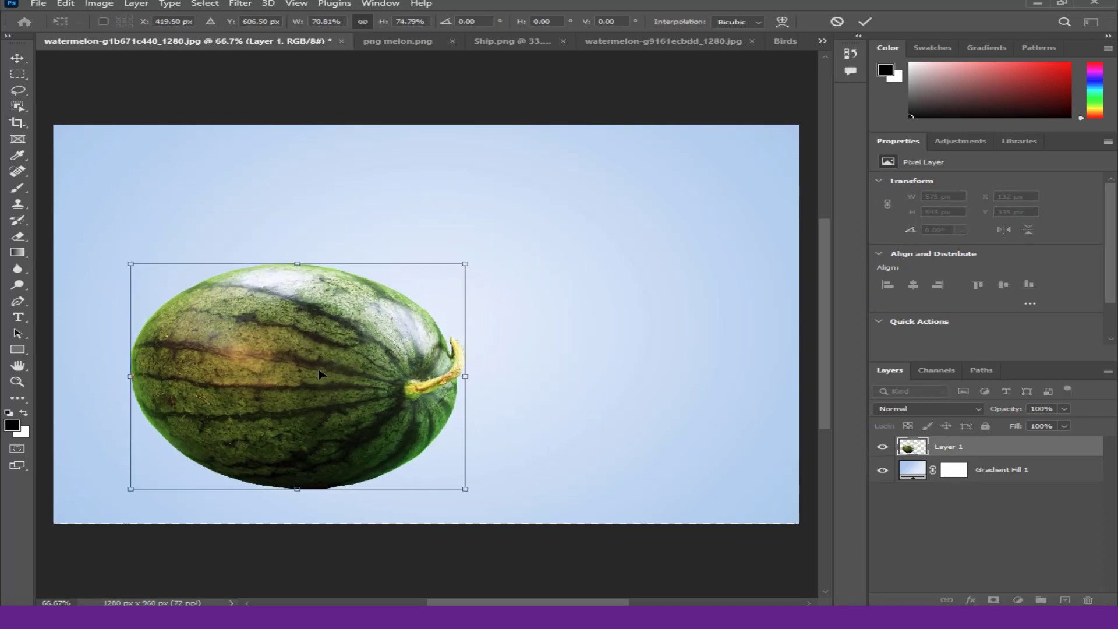
pyautogui.moveTo(333, 362)
pyautogui.mouseDown()
pyautogui.moveTo(417, 334)
pyautogui.moveTo(505, 329)
pyautogui.moveTo(290, 342)
pyautogui.mouseUp()
pyautogui.press('Return')
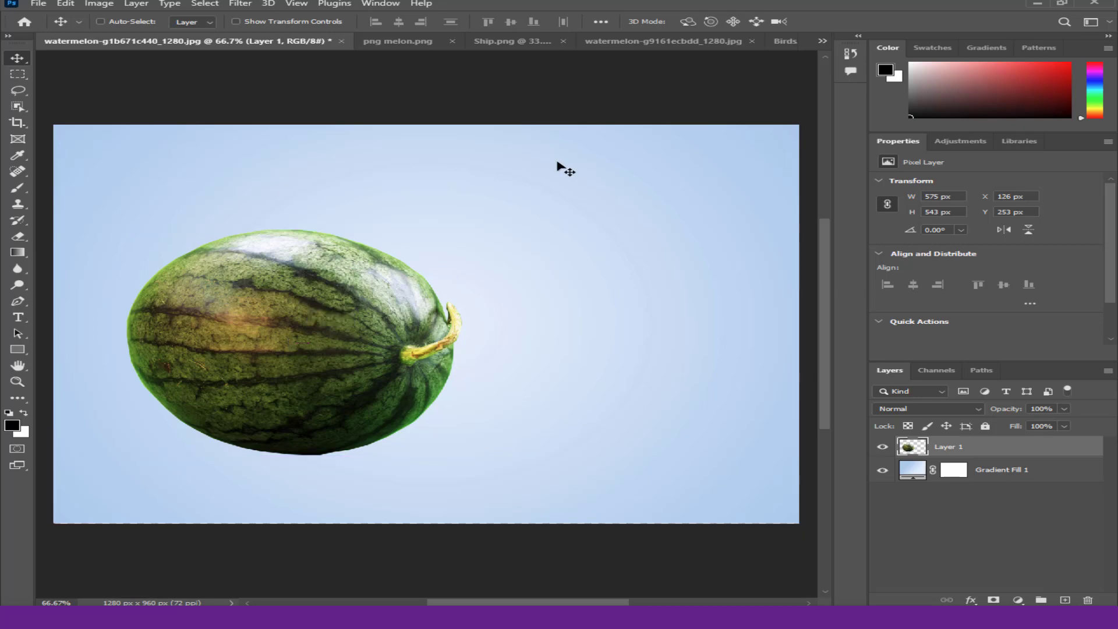
pyautogui.click(402, 41)
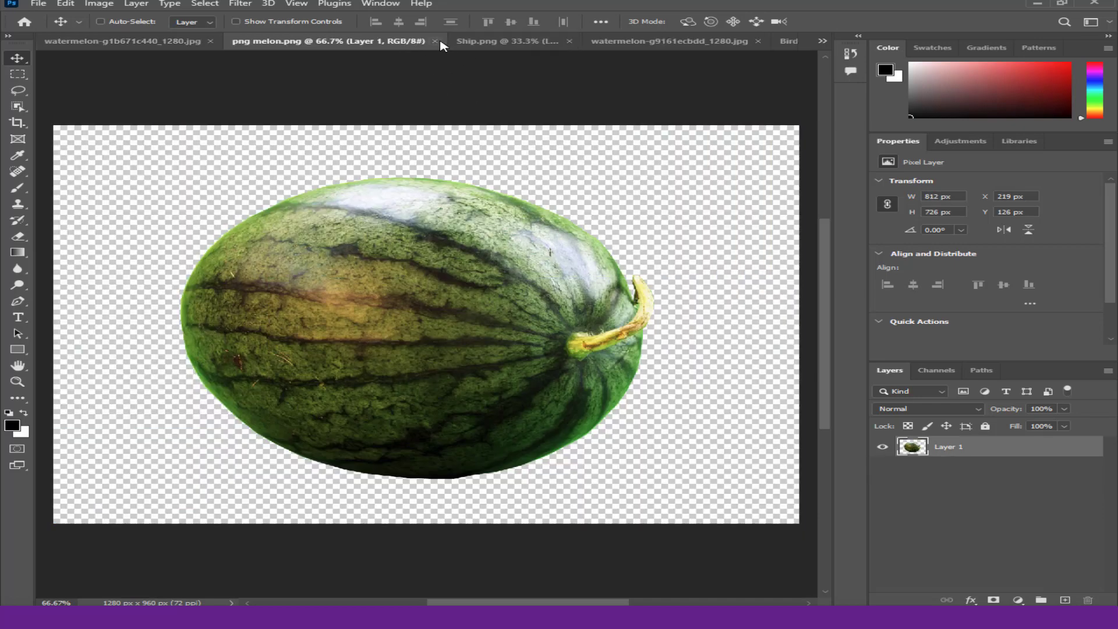
pyautogui.hotkey('ctrl', 'w')
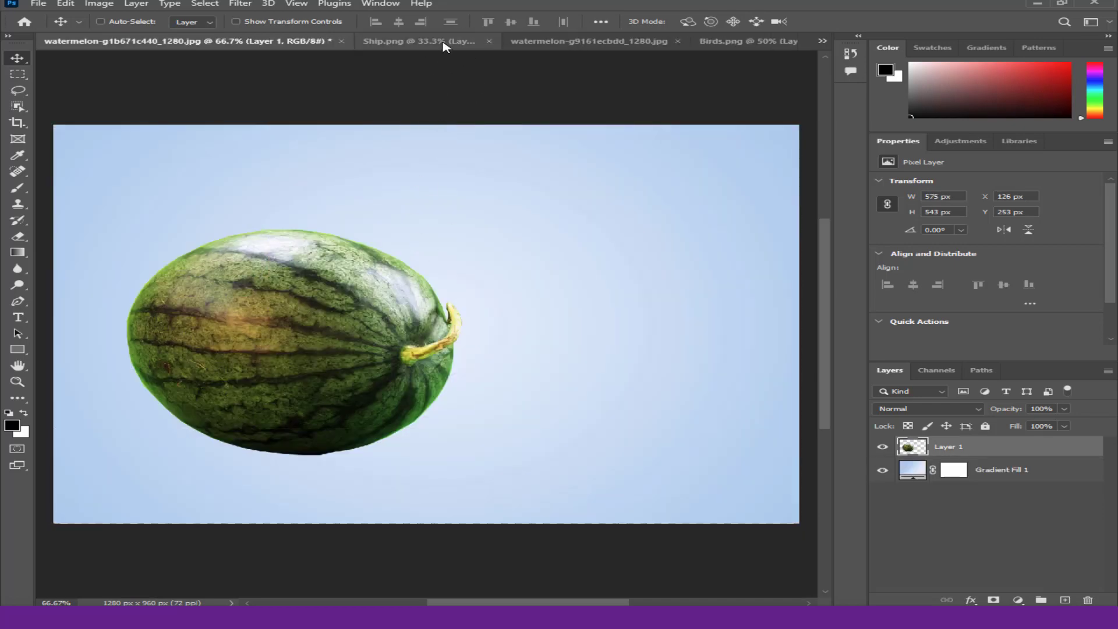
# Unlock the slice photo's background and drag it into the composition as Layer 2
pyautogui.click(450, 41)
pyautogui.moveTo(414, 333); pyautogui.dragTo(406, 305)
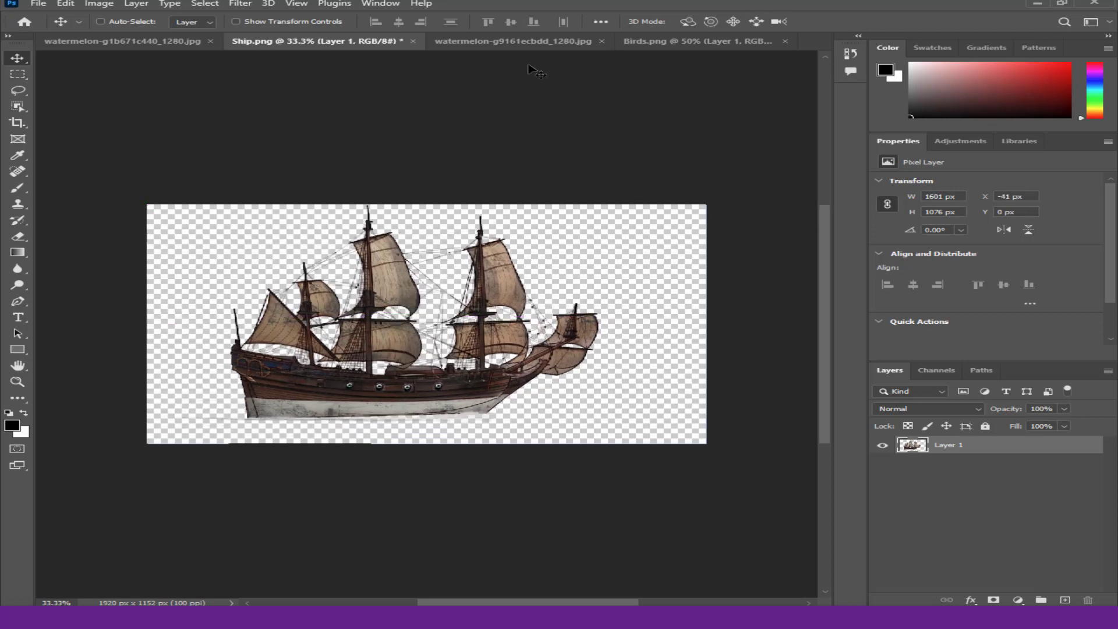
pyautogui.click(515, 40)
pyautogui.moveTo(466, 268); pyautogui.dragTo(472, 278)
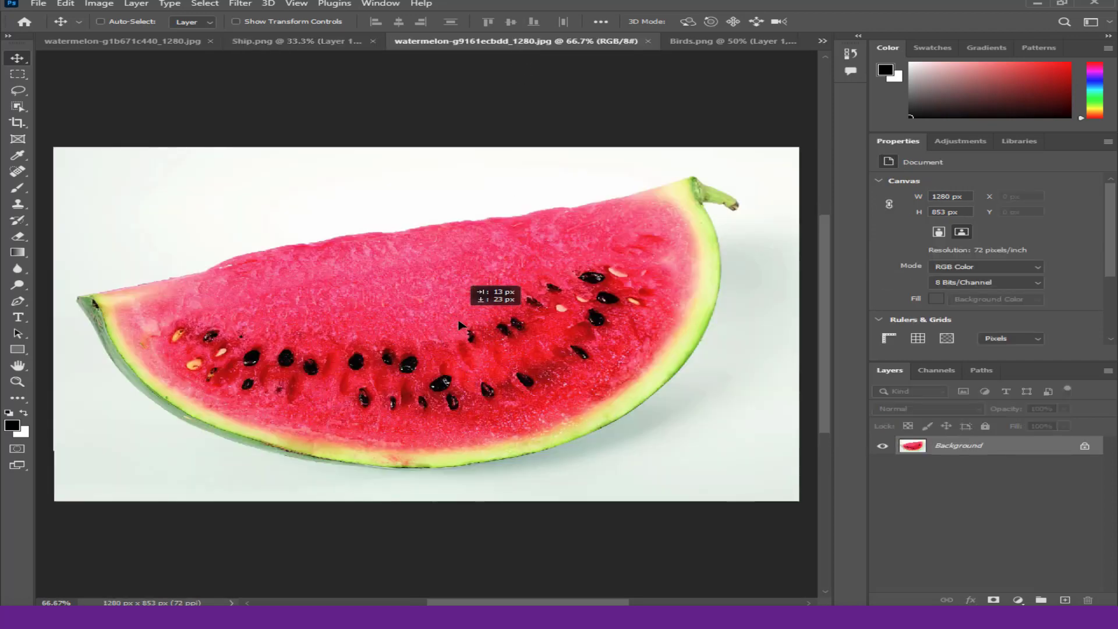
pyautogui.click(560, 261)
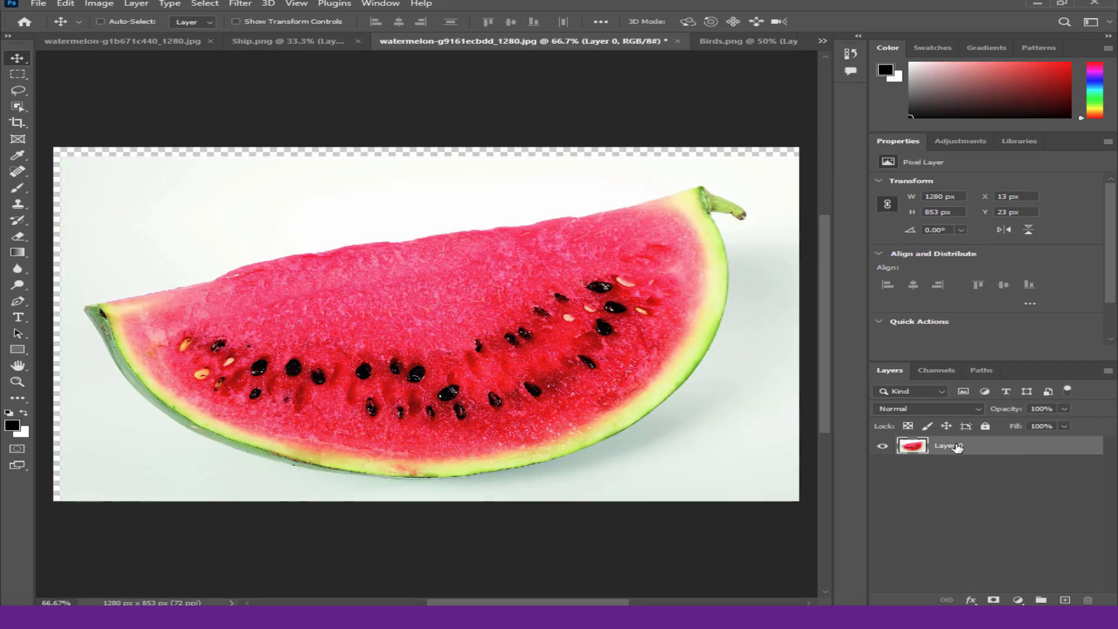
pyautogui.moveTo(364, 371); pyautogui.dragTo(156, 36)
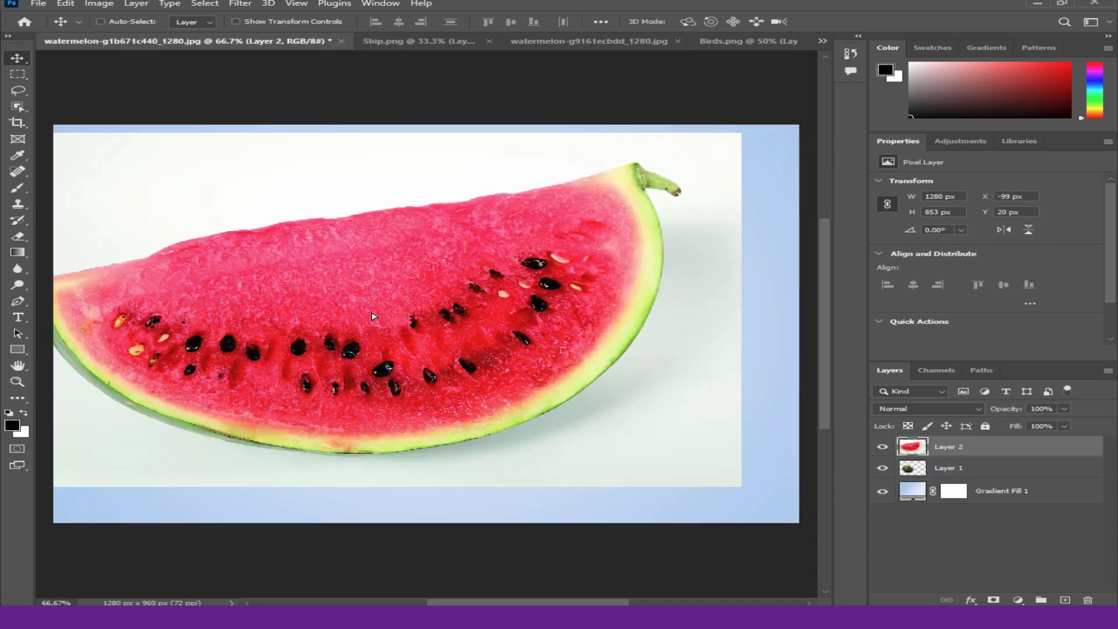
pyautogui.moveTo(156, 36)
pyautogui.mouseDown()
pyautogui.moveTo(423, 328)
pyautogui.moveTo(339, 365)
pyautogui.mouseUp()
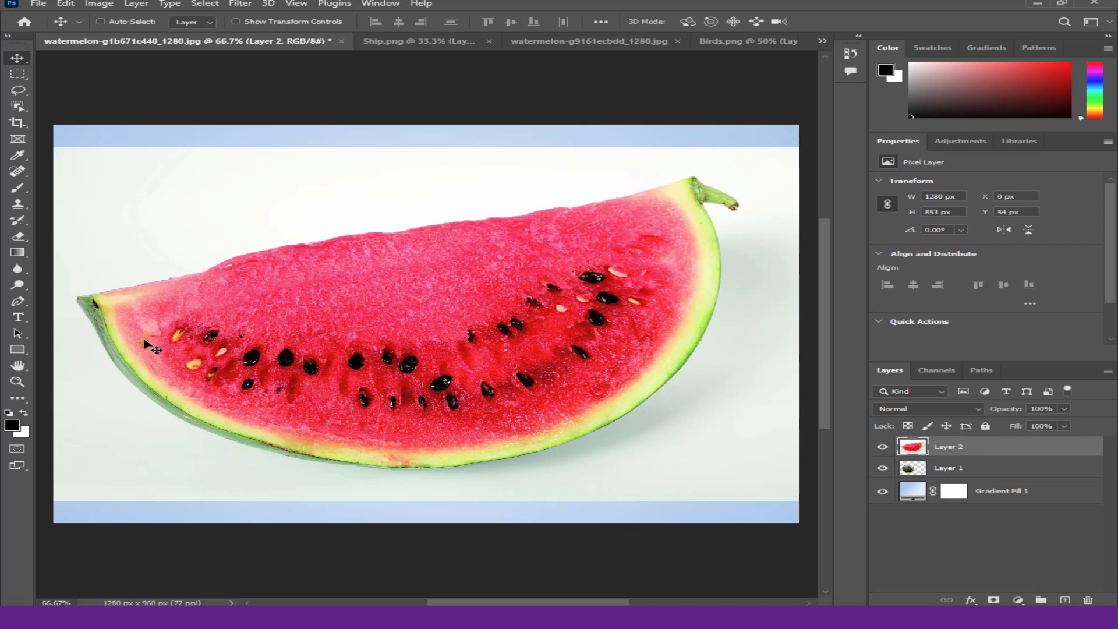
# Remove the slice's white background using Quick Selection, then deselect
pyautogui.rightClick(17, 107)
pyautogui.click(74, 117)
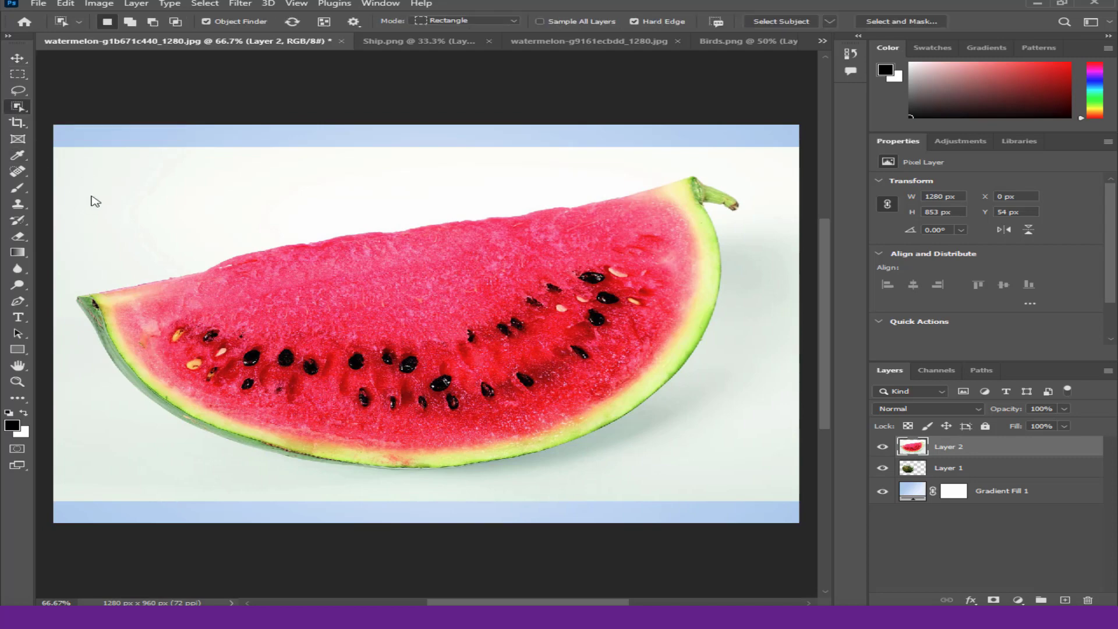
pyautogui.moveTo(110, 204)
pyautogui.mouseDown()
pyautogui.moveTo(744, 325)
pyautogui.moveTo(657, 504)
pyautogui.mouseUp()
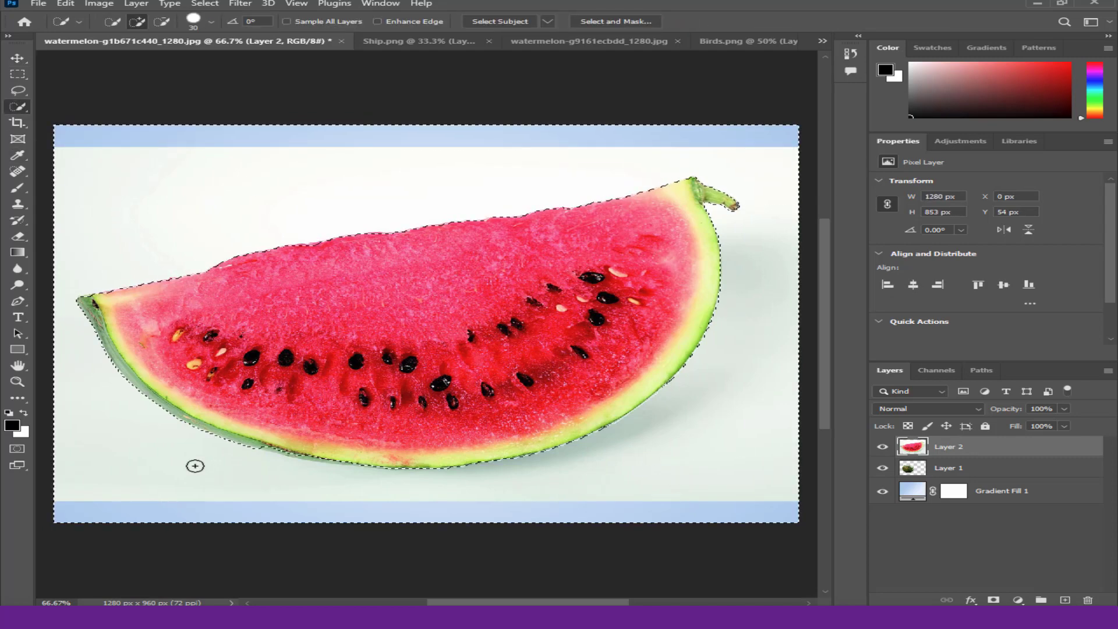
pyautogui.press('Delete')
pyautogui.hotkey('ctrl', 'd')
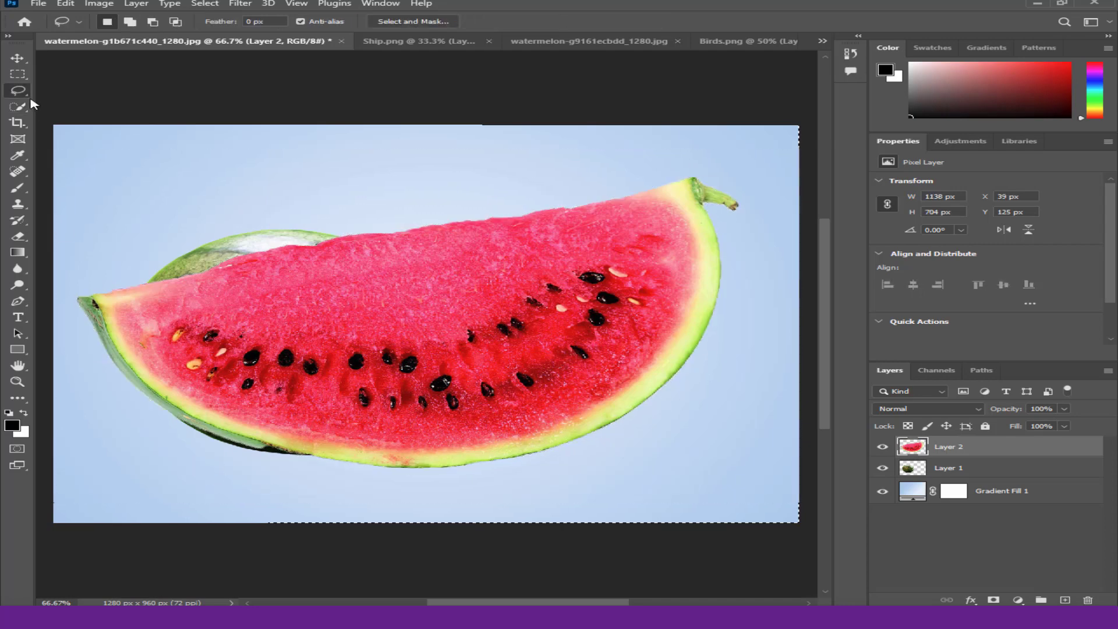
# Scale and tilt the slice to 832 × 445 px, overlapping the whole melon's right side
pyautogui.press('v')
pyautogui.hotkey('ctrl', 't')
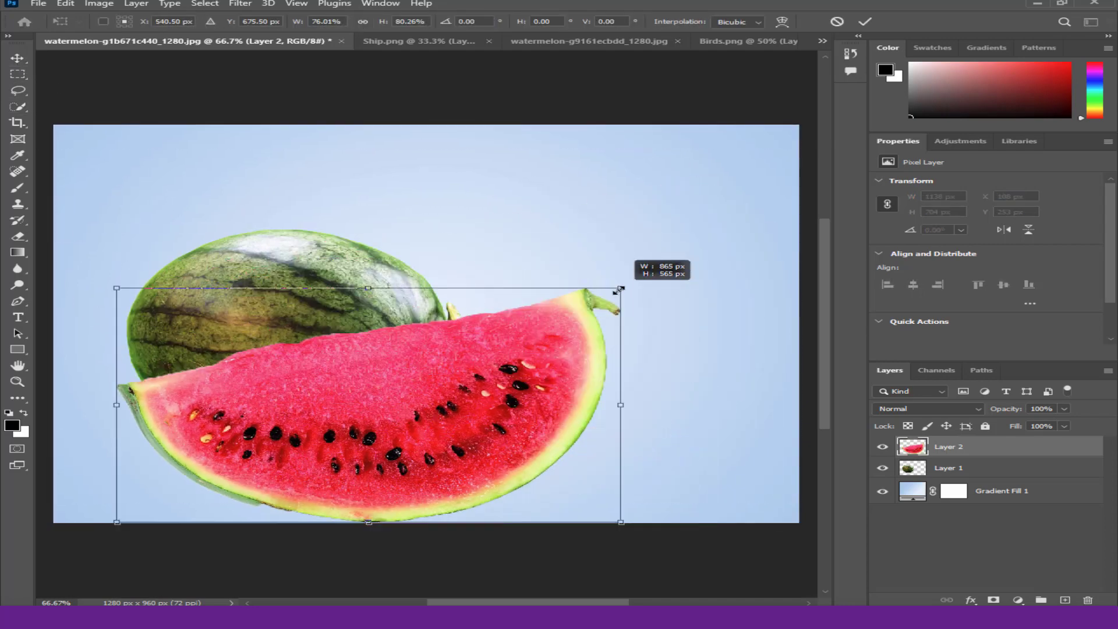
pyautogui.moveTo(781, 229)
pyautogui.mouseDown()
pyautogui.moveTo(606, 317)
pyautogui.moveTo(640, 339)
pyautogui.moveTo(624, 332)
pyautogui.mouseUp()
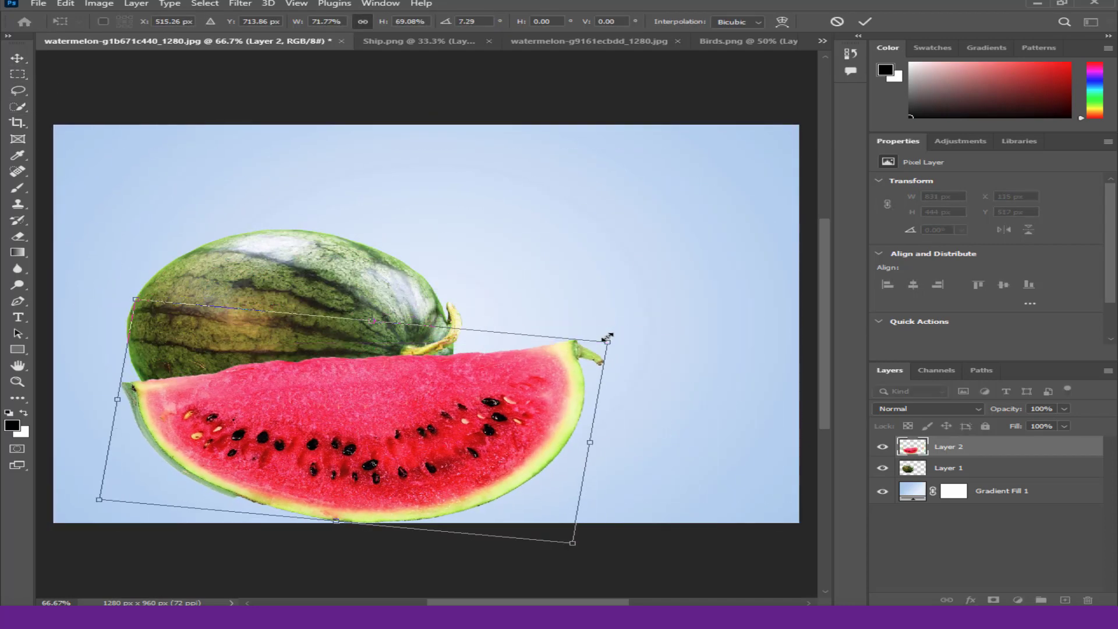
pyautogui.press('Return')
pyautogui.moveTo(456, 406); pyautogui.dragTo(552, 378)
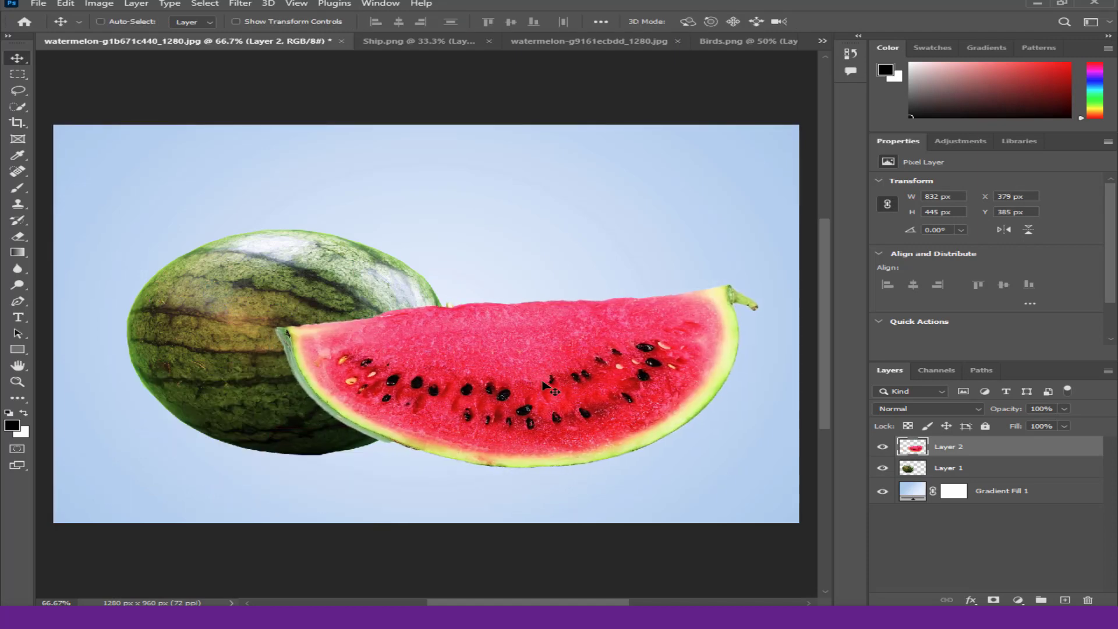
# Enlarge the whole watermelon on Layer 1 and shift it slightly left
pyautogui.hotkey('alt', '[')
pyautogui.hotkey('ctrl', 't')
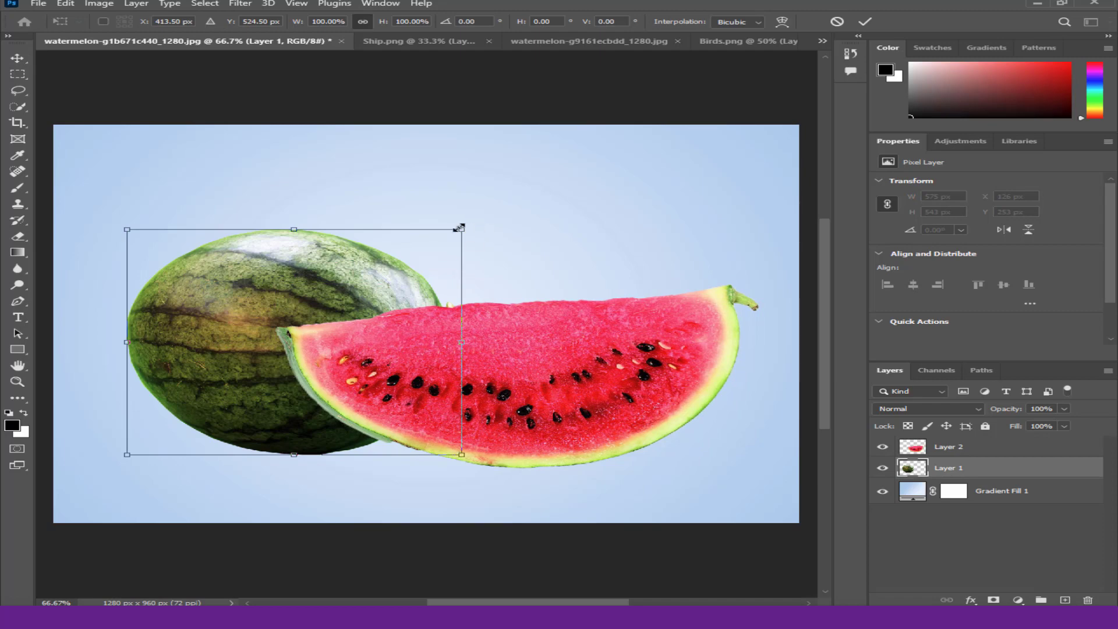
pyautogui.moveTo(459, 227); pyautogui.dragTo(524, 187)
pyautogui.moveTo(370, 263); pyautogui.dragTo(352, 280)
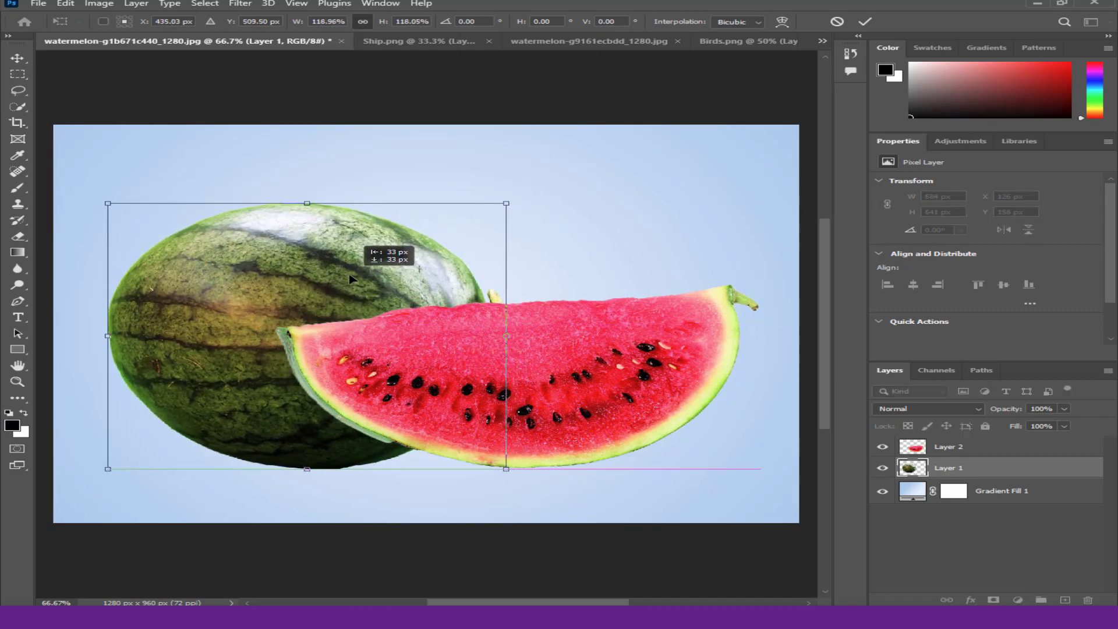
pyautogui.press('Return')
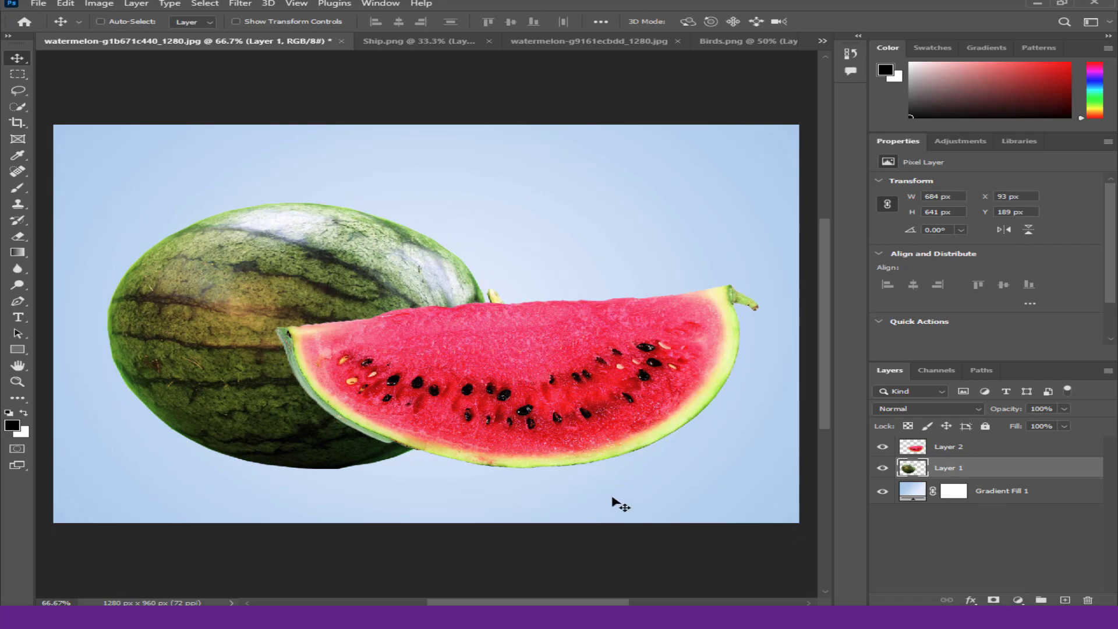
# Add an empty layer, darken the slice with Levels midtones 0.93, and add a white mask
pyautogui.click(1068, 599)
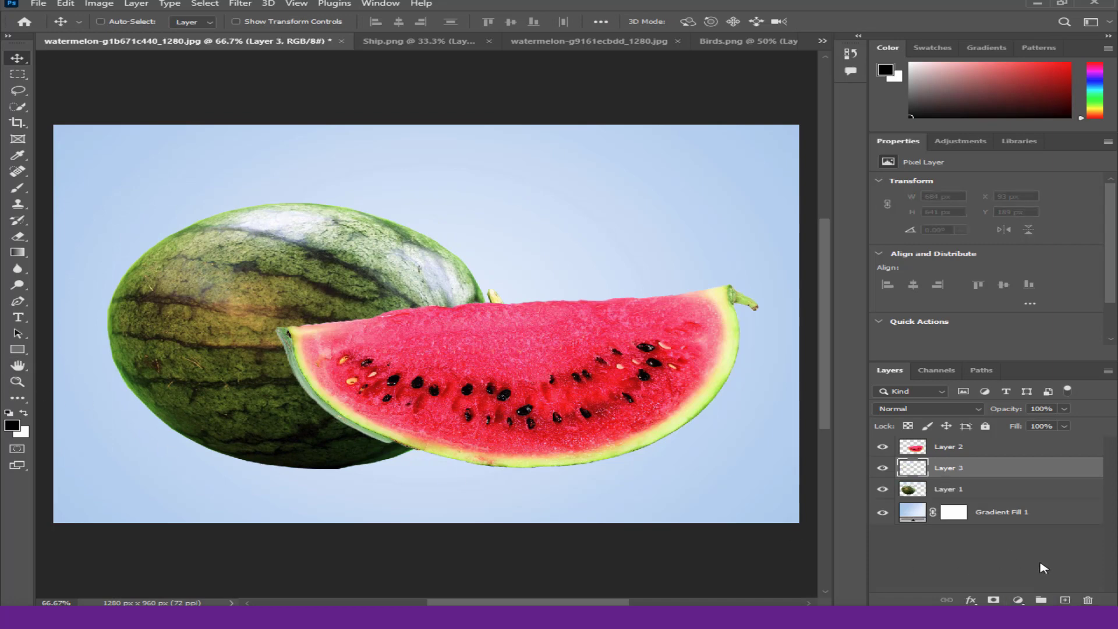
pyautogui.click(954, 449)
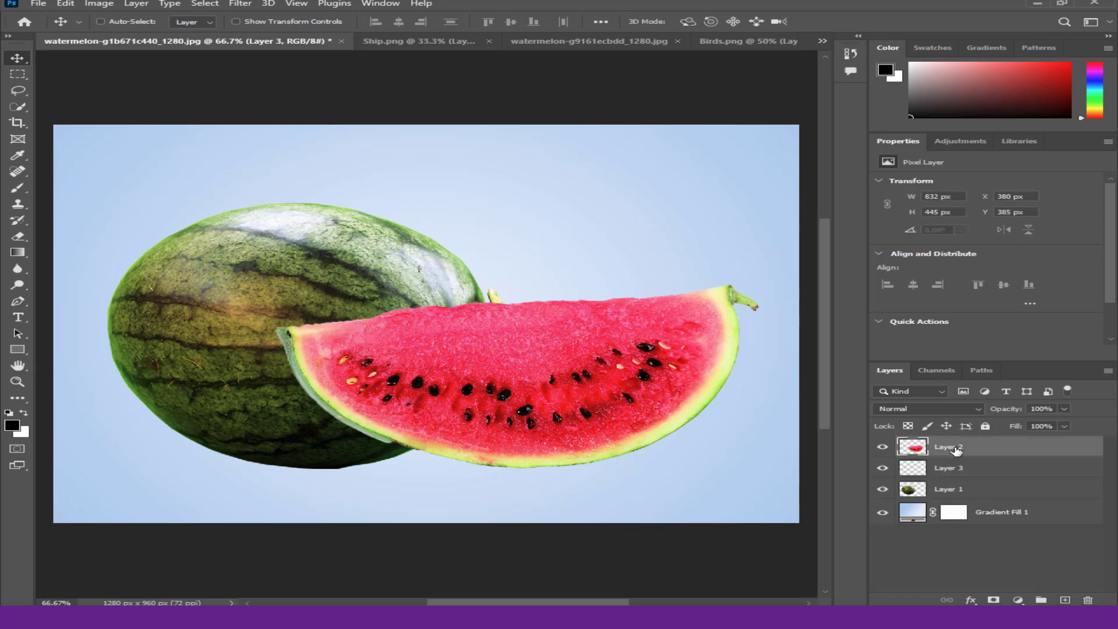
pyautogui.click(99, 4)
pyautogui.moveTo(126, 35)
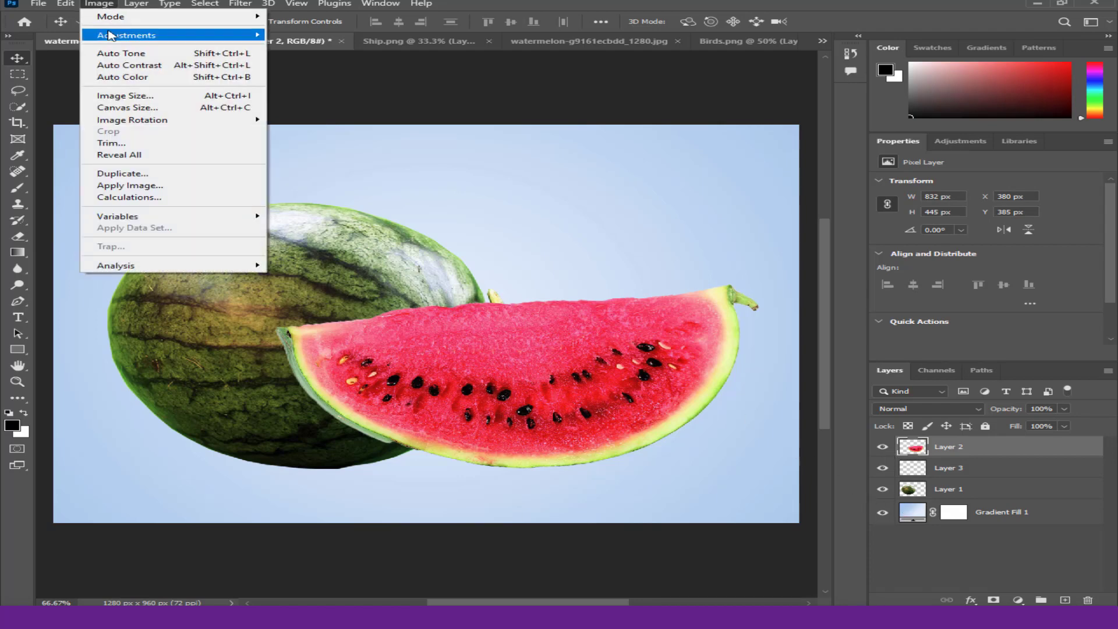
pyautogui.click(309, 46)
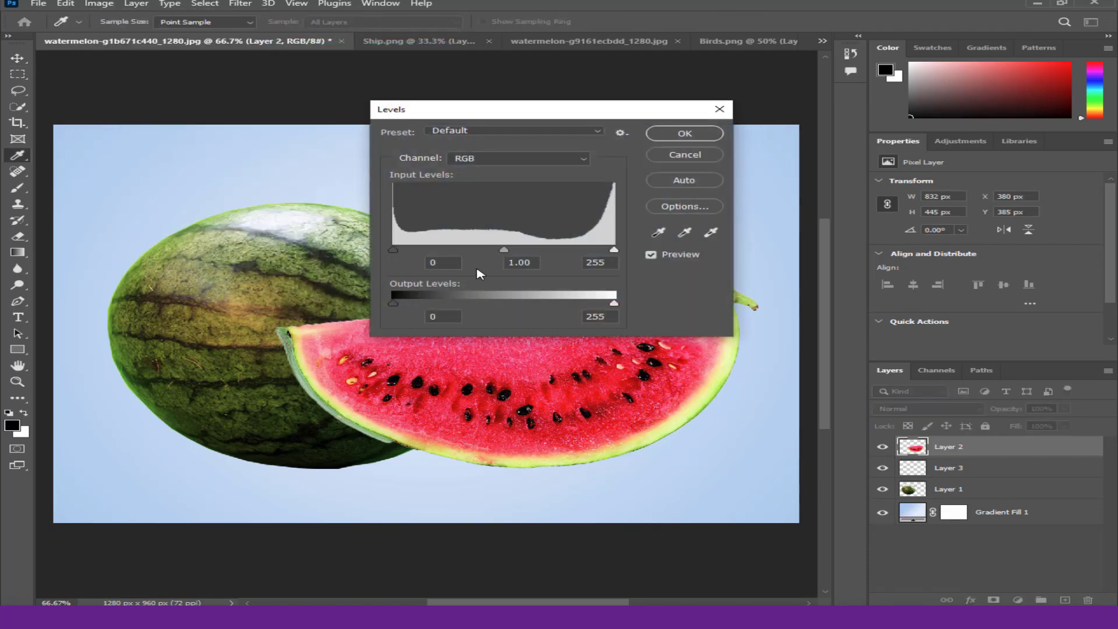
pyautogui.moveTo(504, 249); pyautogui.dragTo(511, 249)
pyautogui.click(663, 133)
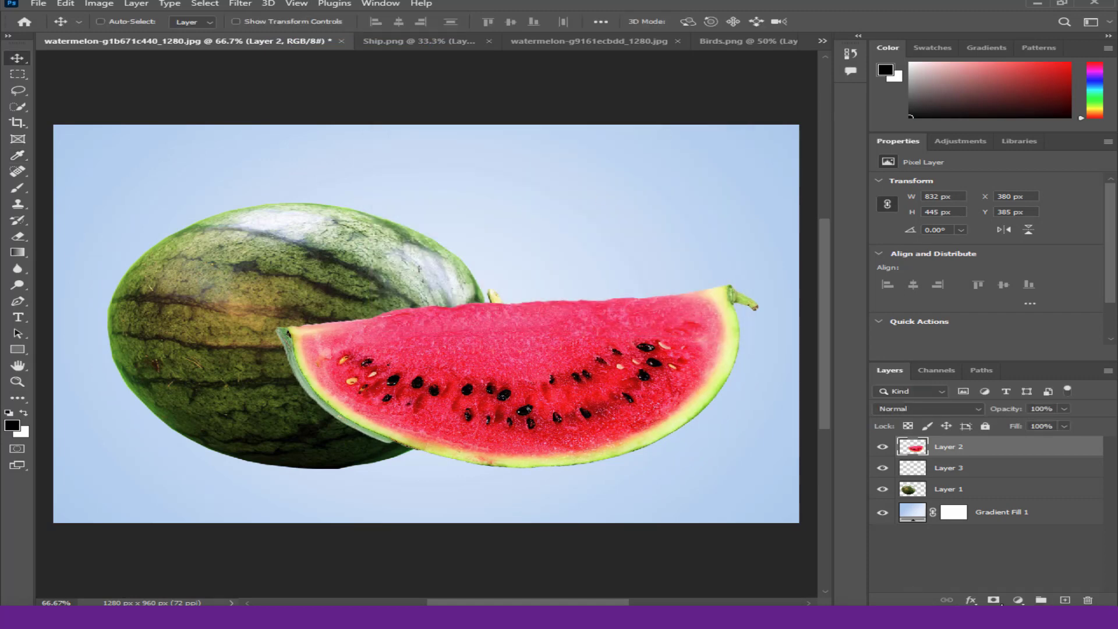
pyautogui.click(994, 600)
pyautogui.hotkey('ctrl', '+')
pyautogui.hotkey('ctrl', '+')
# Set the Eraser to 100% opacity and flow and mask out the slice's top edge
pyautogui.press('e')
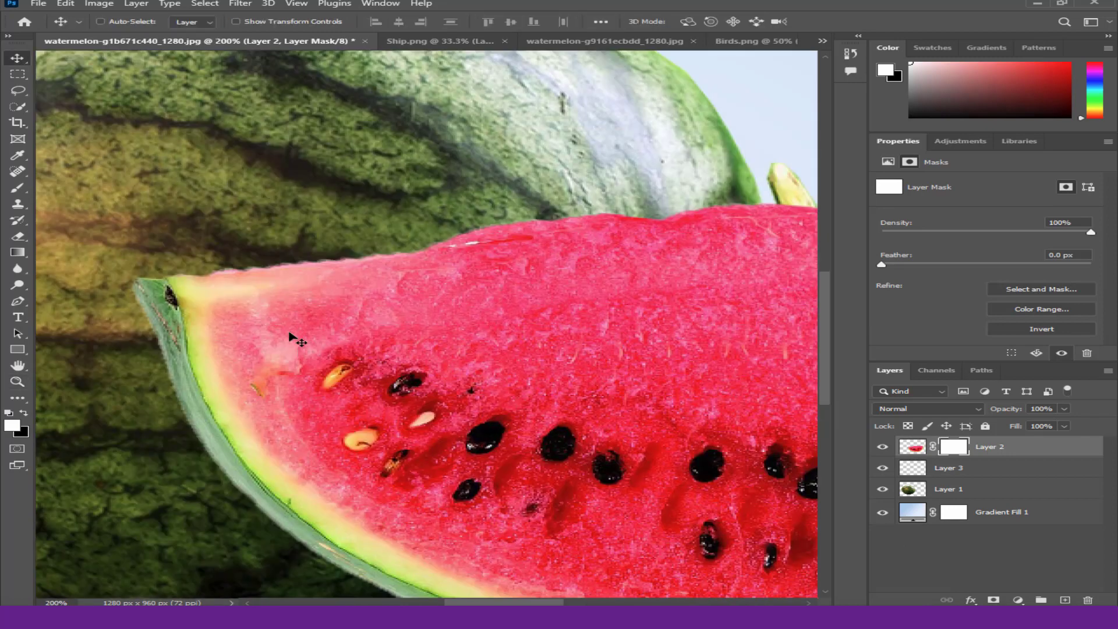
pyautogui.moveTo(216, 289); pyautogui.dragTo(431, 268)
pyautogui.moveTo(330, 21); pyautogui.dragTo(504, 36)
pyautogui.moveTo(350, 268)
pyautogui.mouseDown()
pyautogui.moveTo(693, 225)
pyautogui.moveTo(251, 272)
pyautogui.mouseUp()
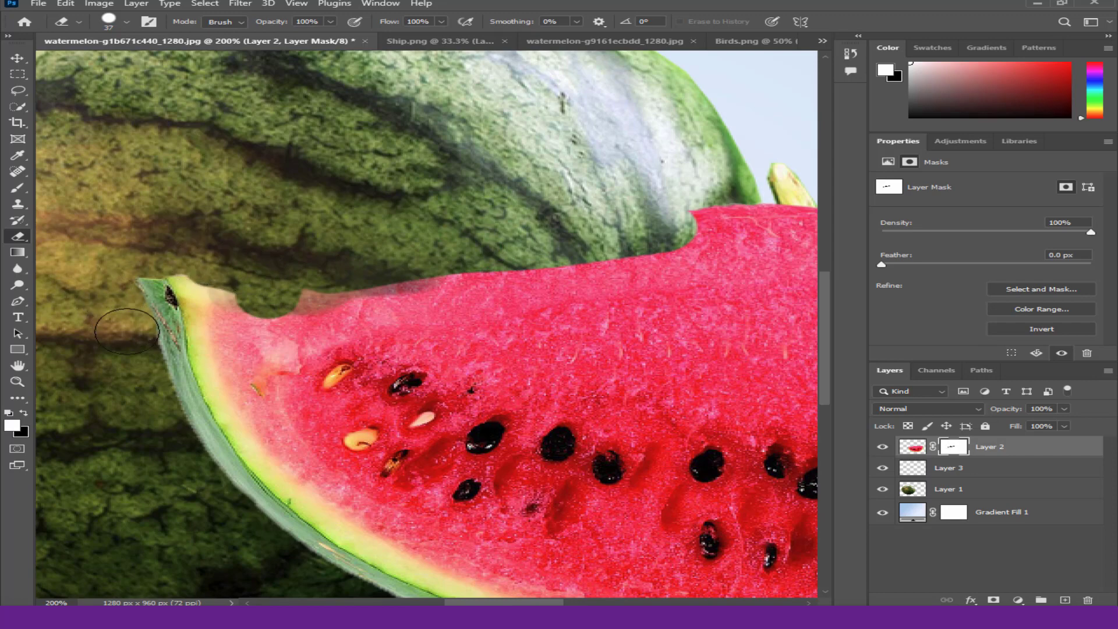
pyautogui.moveTo(323, 284); pyautogui.dragTo(244, 313)
pyautogui.scroll(-3, 306, 314)
# Mask out a notch in the upper edge and flesh from the tip toward the stem
pyautogui.moveTo(224, 239)
pyautogui.mouseDown()
pyautogui.moveTo(232, 299)
pyautogui.moveTo(262, 317)
pyautogui.moveTo(543, 227)
pyautogui.mouseUp()
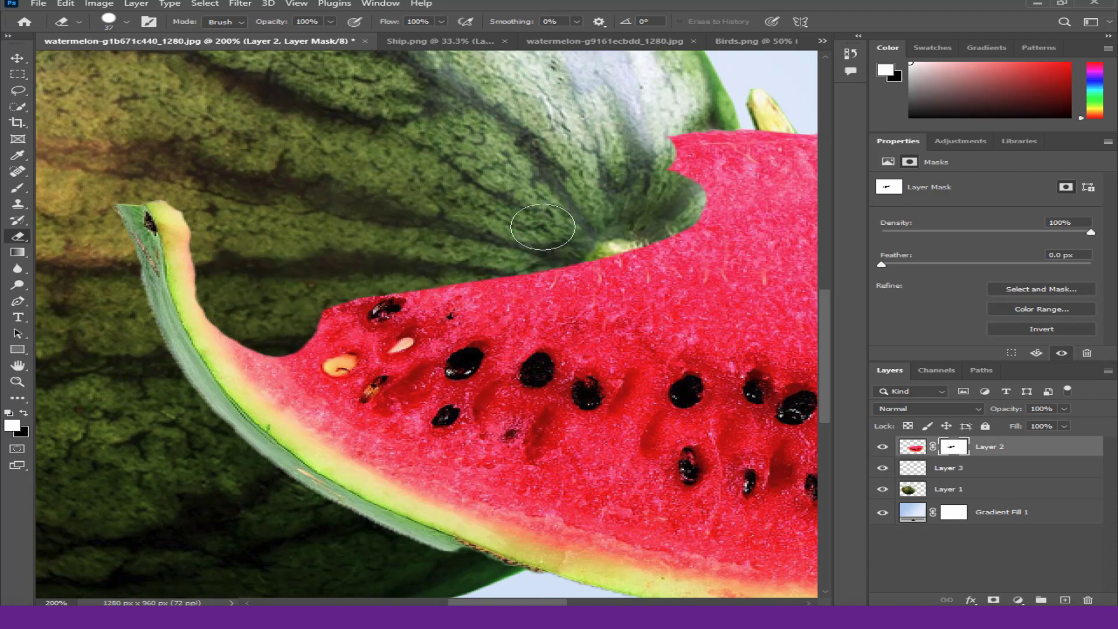
pyautogui.hotkey('ctrl', 'z')
pyautogui.hotkey('ctrl', 'z')
pyautogui.hotkey('ctrl', 'z')
pyautogui.moveTo(541, 279); pyautogui.dragTo(313, 338)
pyautogui.scroll(-2, 312, 338)
pyautogui.moveTo(237, 257)
pyautogui.mouseDown()
pyautogui.moveTo(252, 302)
pyautogui.moveTo(282, 319)
pyautogui.moveTo(277, 302)
pyautogui.mouseUp()
pyautogui.moveTo(382, 298)
pyautogui.mouseDown()
pyautogui.moveTo(321, 246)
pyautogui.moveTo(262, 320)
pyautogui.moveTo(257, 307)
pyautogui.mouseUp()
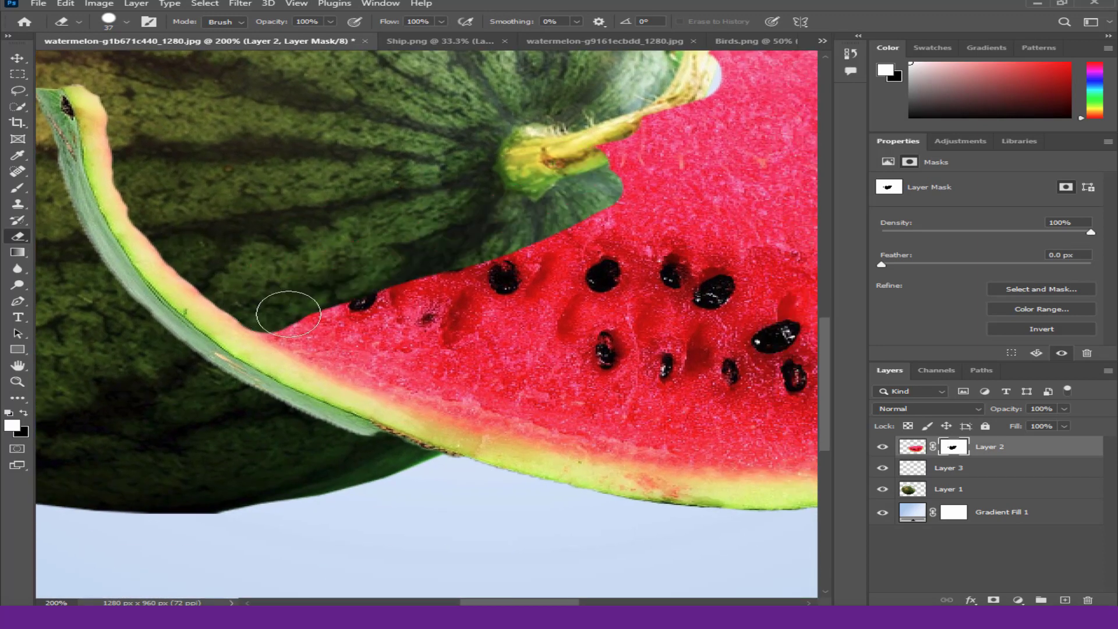
pyautogui.moveTo(327, 344)
pyautogui.mouseDown()
pyautogui.moveTo(380, 357)
pyautogui.moveTo(349, 364)
pyautogui.moveTo(490, 327)
pyautogui.moveTo(383, 283)
pyautogui.mouseUp()
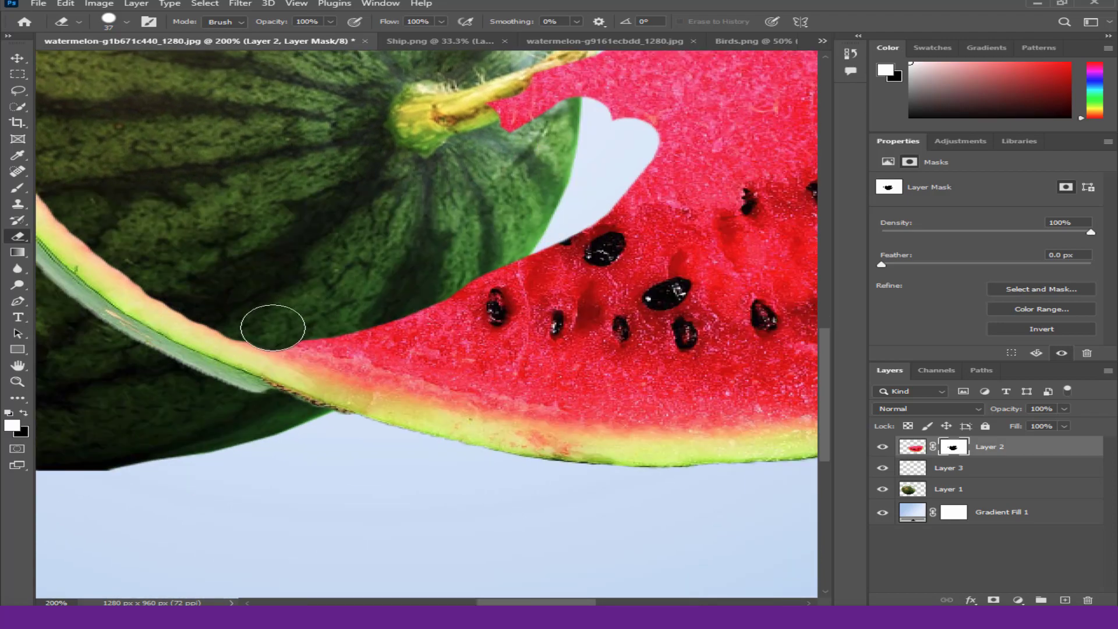
pyautogui.moveTo(295, 332)
pyautogui.mouseDown()
pyautogui.moveTo(342, 344)
pyautogui.moveTo(295, 338)
pyautogui.mouseUp()
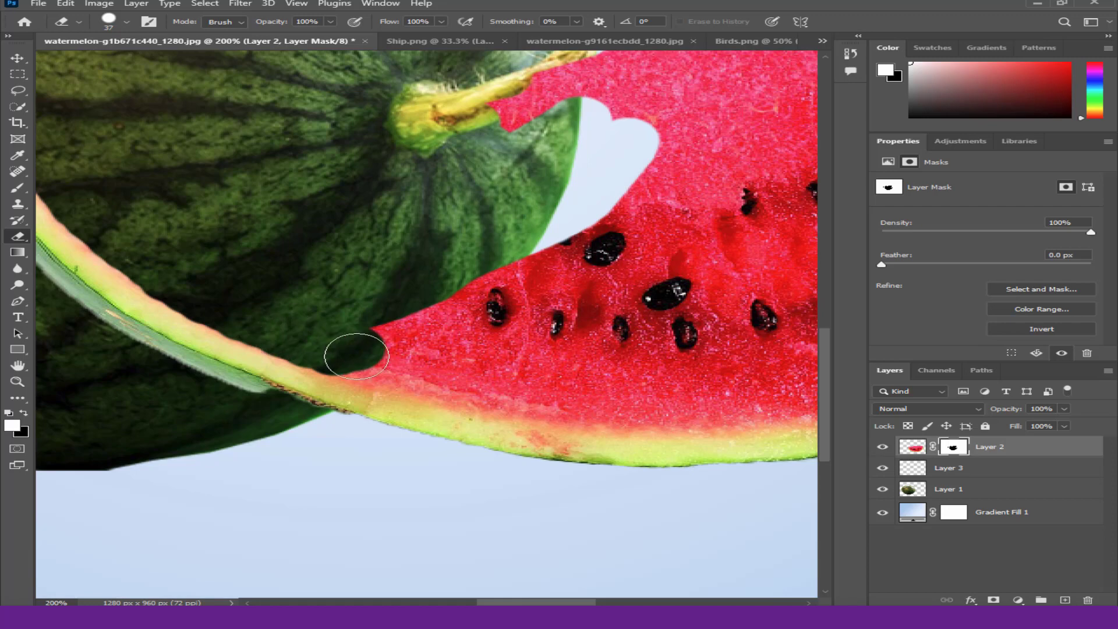
pyautogui.moveTo(355, 356)
pyautogui.mouseDown()
pyautogui.moveTo(422, 367)
pyautogui.moveTo(235, 369)
pyautogui.moveTo(257, 375)
pyautogui.moveTo(569, 254)
pyautogui.mouseUp()
pyautogui.moveTo(295, 390)
pyautogui.mouseDown()
pyautogui.moveTo(617, 200)
pyautogui.moveTo(529, 274)
pyautogui.moveTo(347, 382)
pyautogui.moveTo(305, 394)
pyautogui.moveTo(259, 379)
pyautogui.mouseUp()
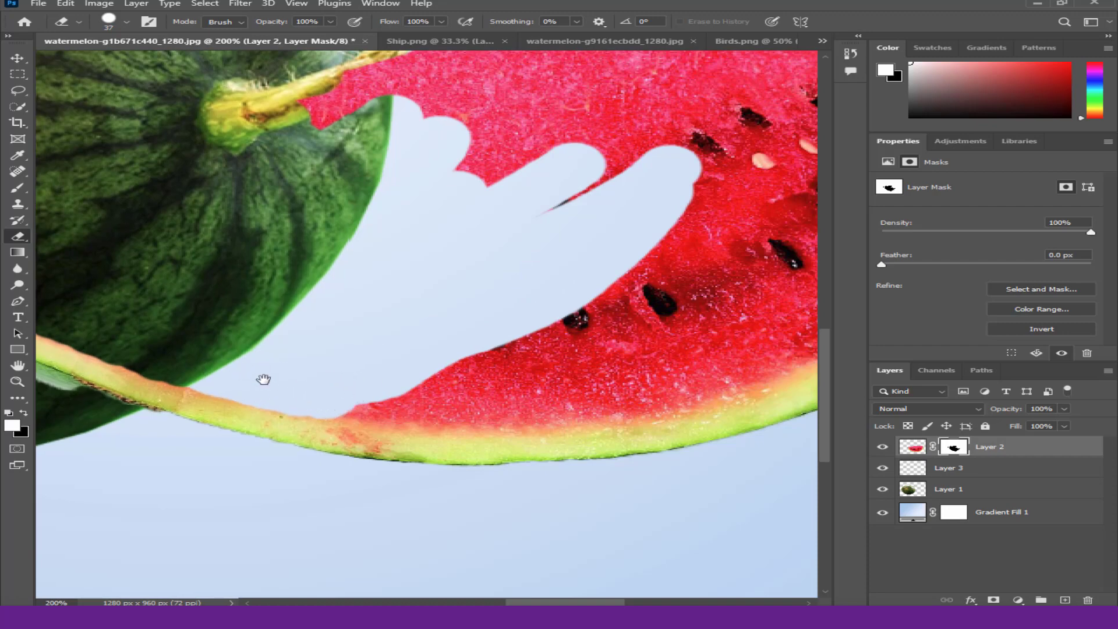
# Mask out the red flesh along the cut right down to the rind
pyautogui.hscroll(2, 337, 375)
pyautogui.moveTo(337, 375); pyautogui.dragTo(552, 225)
pyautogui.moveTo(237, 387)
pyautogui.mouseDown()
pyautogui.moveTo(312, 382)
pyautogui.moveTo(257, 392)
pyautogui.moveTo(349, 395)
pyautogui.mouseUp()
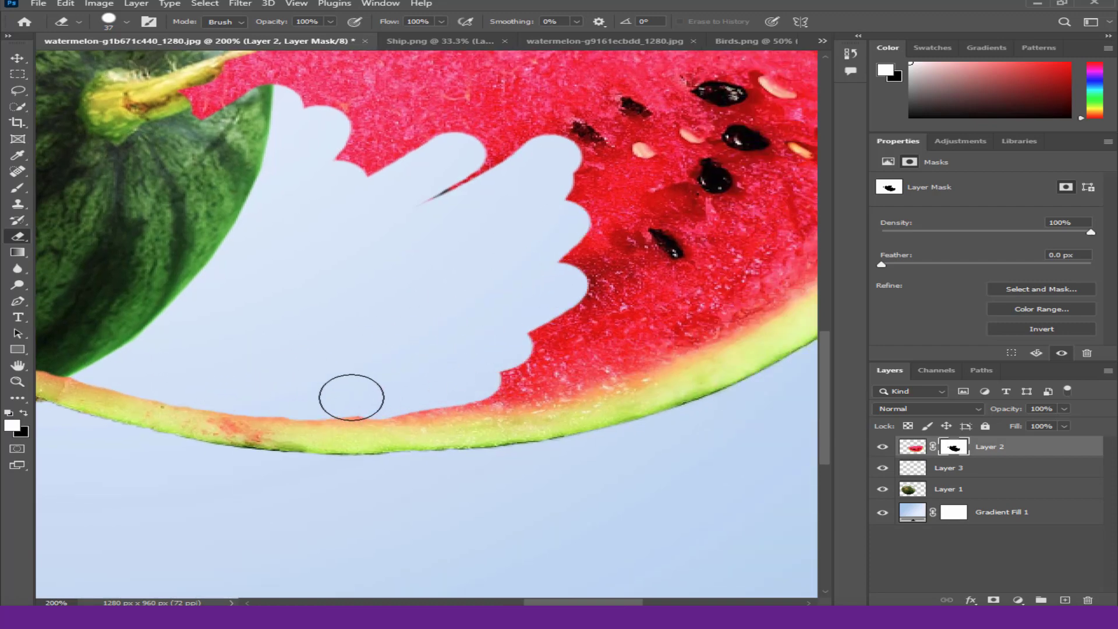
pyautogui.moveTo(382, 347); pyautogui.dragTo(184, 393)
pyautogui.moveTo(214, 444)
pyautogui.mouseDown()
pyautogui.moveTo(373, 397)
pyautogui.moveTo(374, 305)
pyautogui.moveTo(442, 242)
pyautogui.moveTo(387, 175)
pyautogui.moveTo(330, 199)
pyautogui.mouseUp()
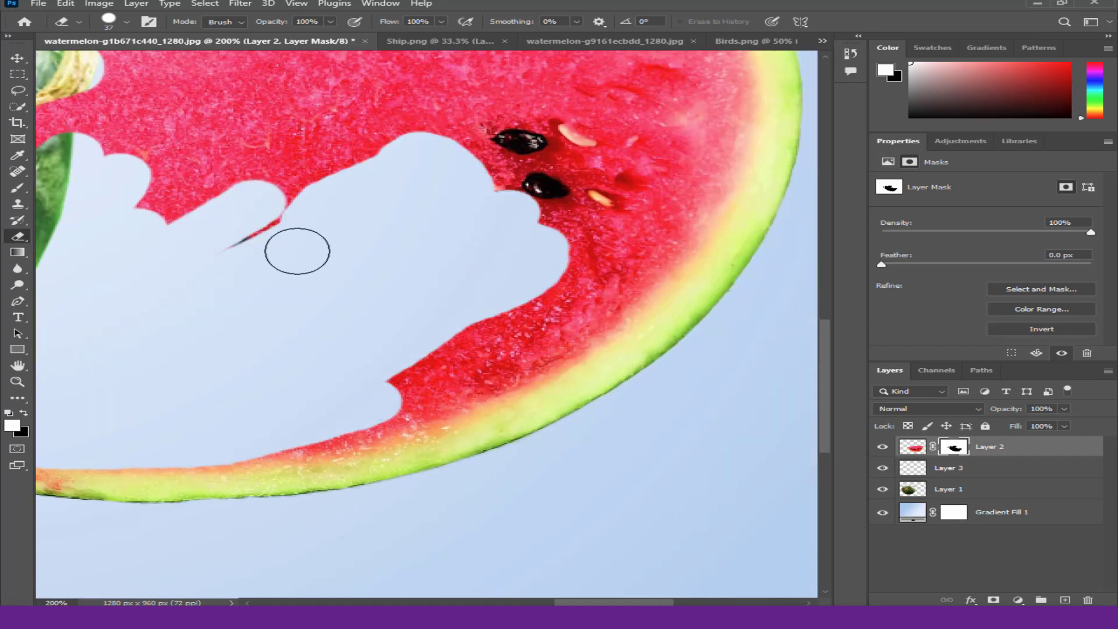
pyautogui.moveTo(297, 251)
pyautogui.mouseDown()
pyautogui.moveTo(544, 304)
pyautogui.moveTo(242, 437)
pyautogui.moveTo(379, 399)
pyautogui.moveTo(323, 427)
pyautogui.moveTo(501, 367)
pyautogui.moveTo(355, 419)
pyautogui.moveTo(178, 521)
pyautogui.mouseUp()
pyautogui.moveTo(318, 476)
pyautogui.mouseDown()
pyautogui.moveTo(465, 361)
pyautogui.moveTo(519, 90)
pyautogui.moveTo(533, 206)
pyautogui.moveTo(524, 249)
pyautogui.moveTo(435, 408)
pyautogui.mouseUp()
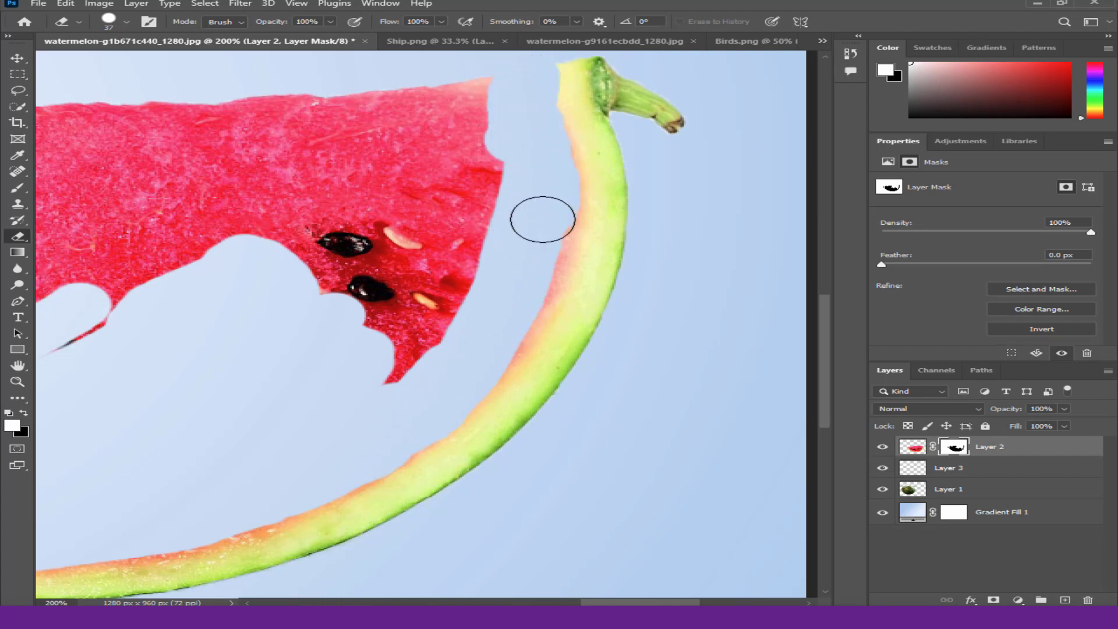
pyautogui.moveTo(542, 217)
pyautogui.mouseDown()
pyautogui.moveTo(444, 320)
pyautogui.moveTo(412, 120)
pyautogui.moveTo(484, 111)
pyautogui.mouseUp()
# Zoom out, enlarge the eraser to 69, and clear the last flesh chunk near the rind
pyautogui.press('z')
pyautogui.hotkey('ctrl', '0')
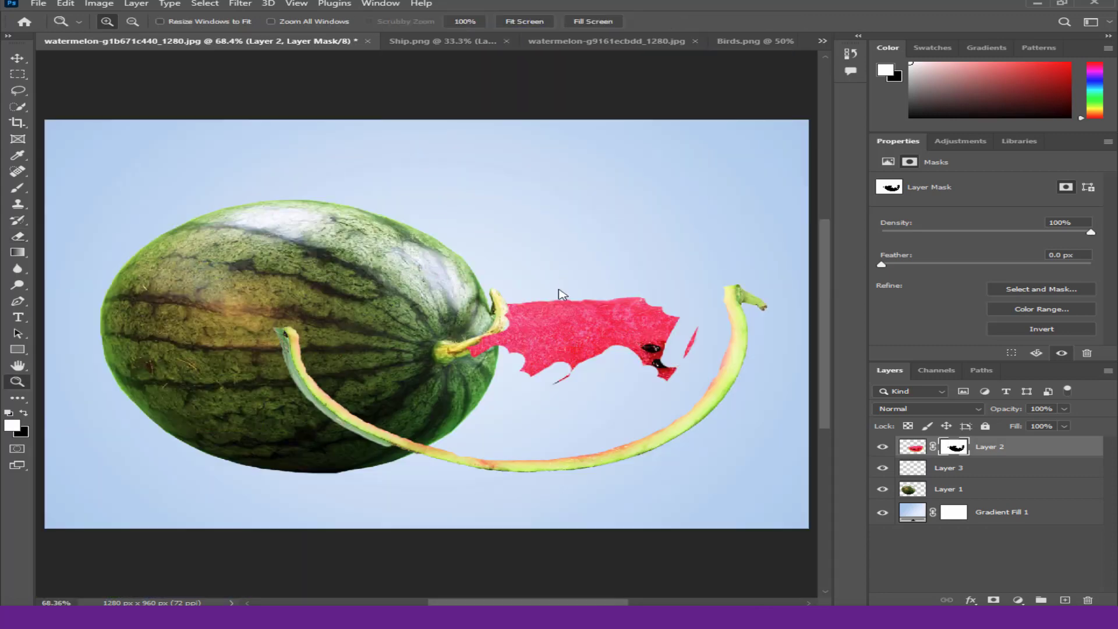
pyautogui.press('e')
pyautogui.rightClick(547, 325)
pyautogui.moveTo(648, 356); pyautogui.dragTo(664, 356)
pyautogui.moveTo(507, 326)
pyautogui.mouseDown()
pyautogui.moveTo(686, 330)
pyautogui.moveTo(656, 302)
pyautogui.moveTo(600, 359)
pyautogui.mouseUp()
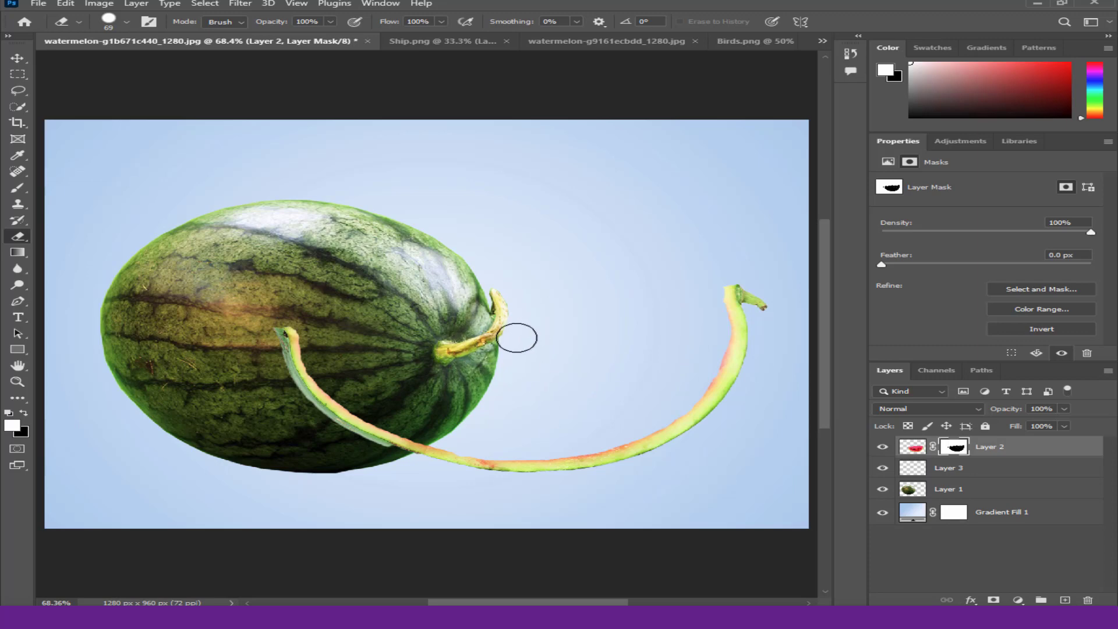
pyautogui.press('v')
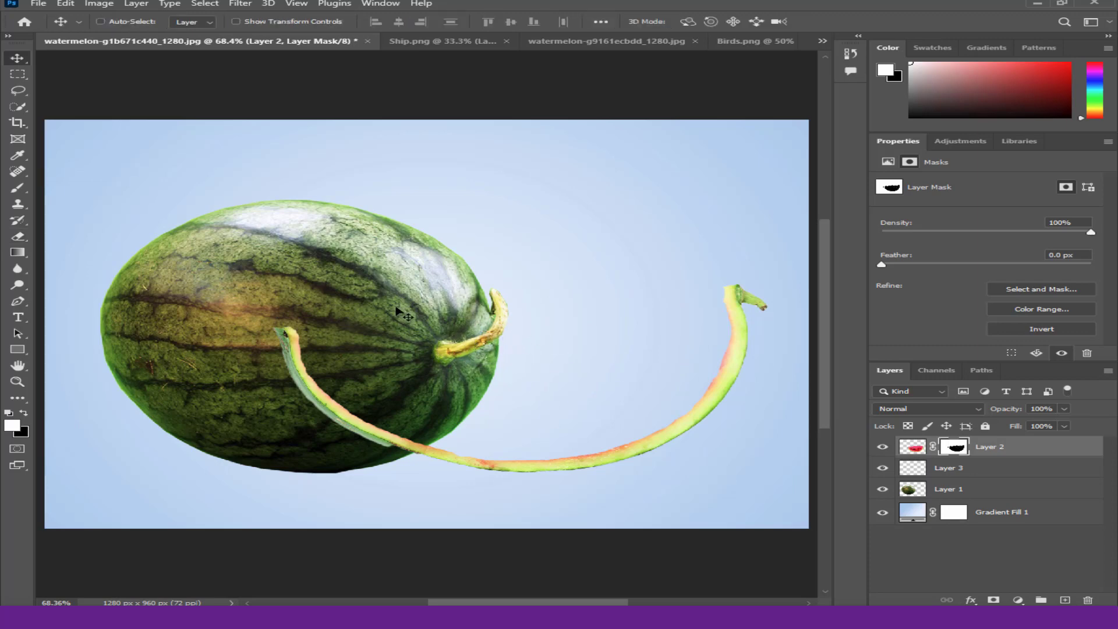
# Close the slice image without saving and drag Water.png from File Explorer into the composition
pyautogui.click(562, 40)
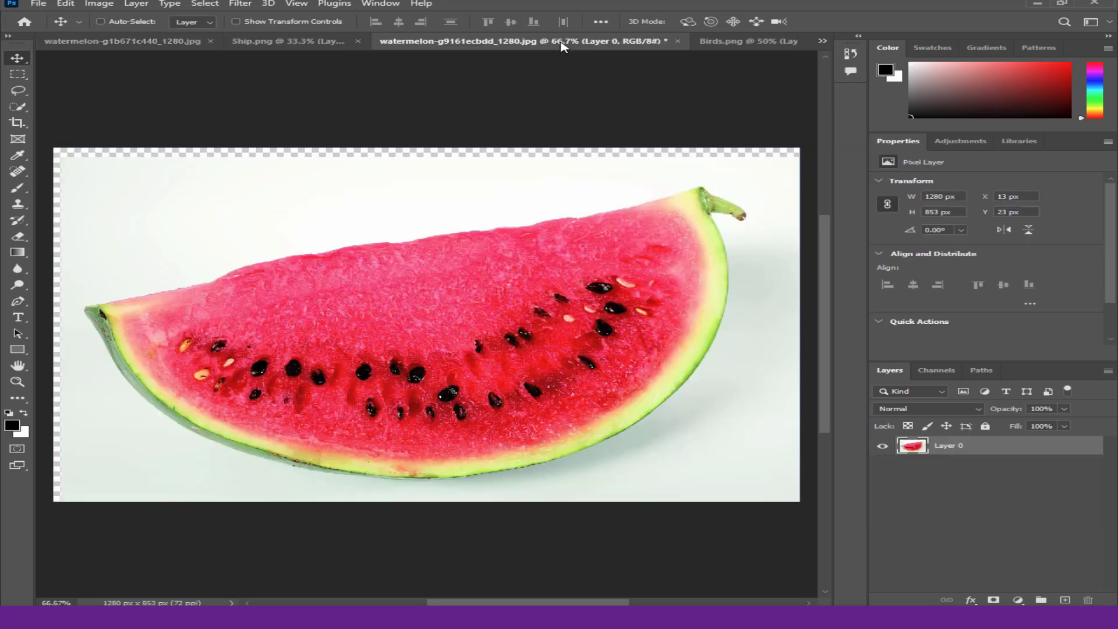
pyautogui.click(551, 238)
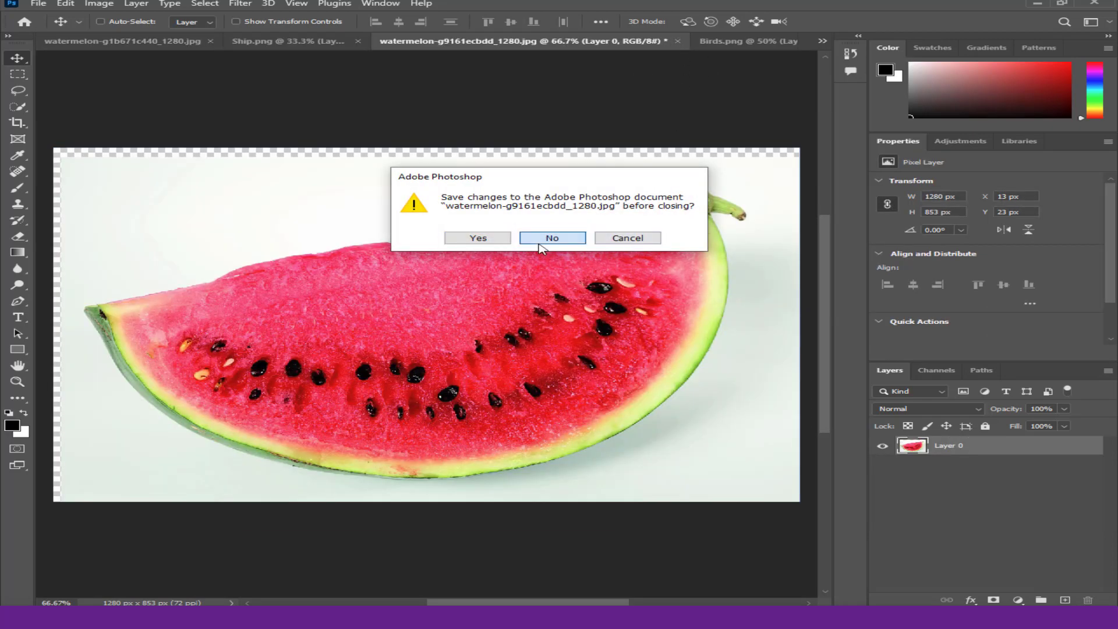
pyautogui.click(638, 44)
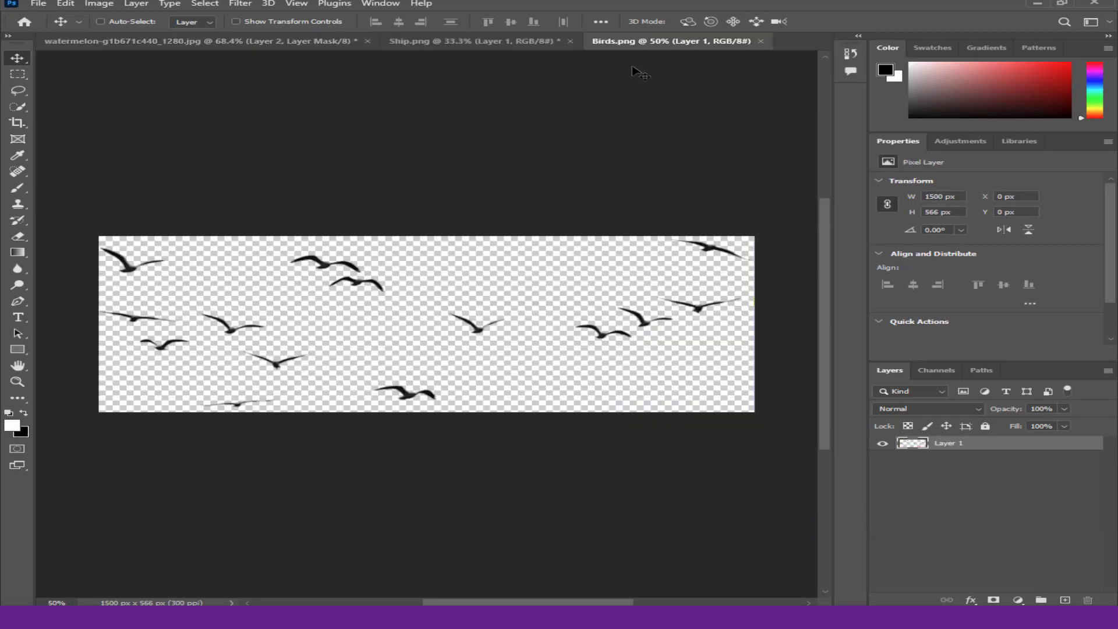
pyautogui.click(524, 42)
pyautogui.click(342, 42)
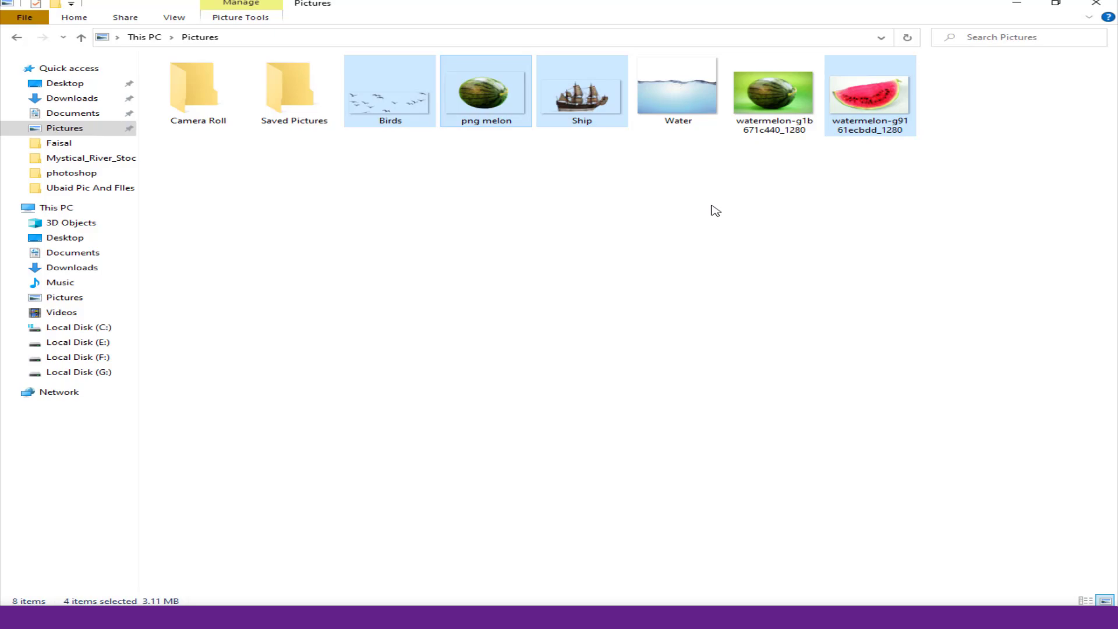
pyautogui.moveTo(678, 93)
pyautogui.mouseDown()
pyautogui.moveTo(230, 588)
pyautogui.moveTo(520, 362)
pyautogui.mouseUp()
# Place the Water layer, narrow it, lower it over the rind and rotate it about -15°
pyautogui.press('Return')
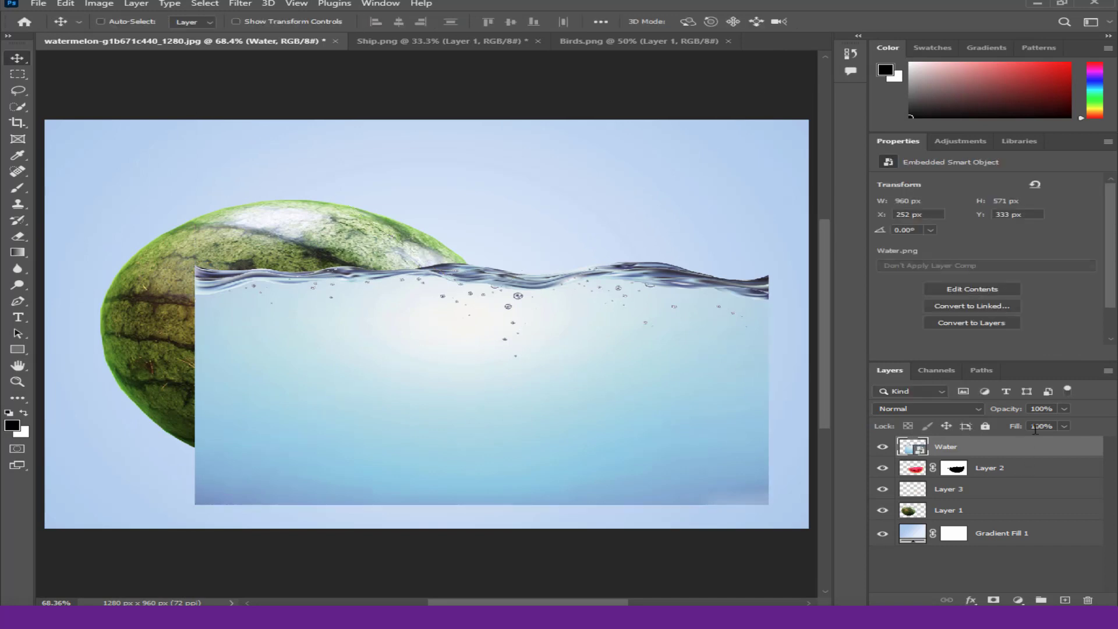
pyautogui.click(1064, 408)
pyautogui.moveTo(1049, 423); pyautogui.dragTo(1010, 423)
pyautogui.hotkey('ctrl', 't')
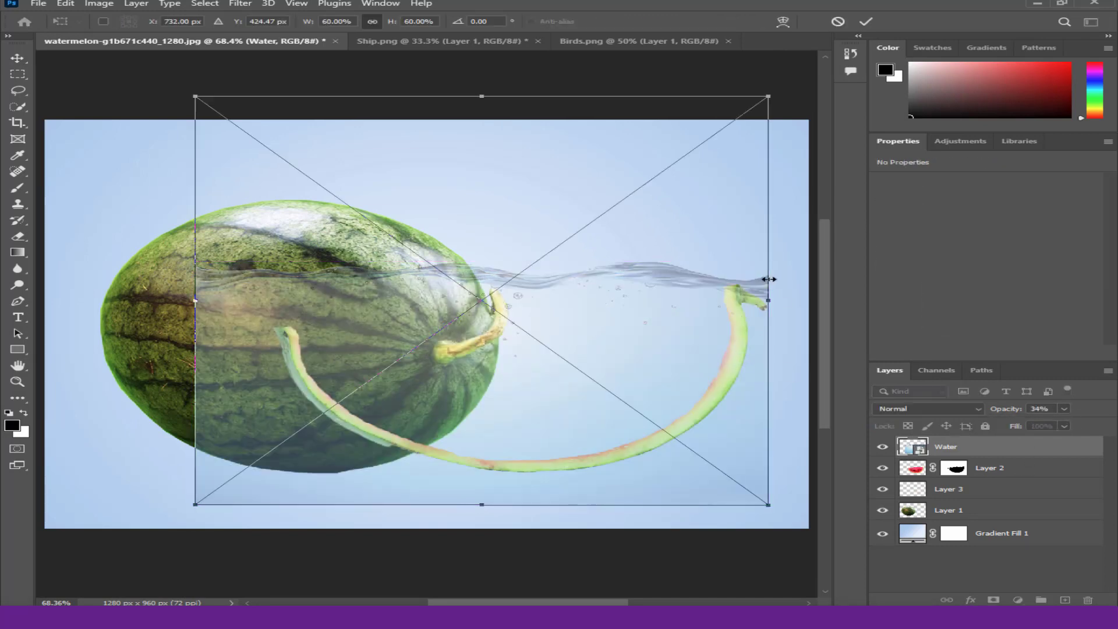
pyautogui.moveTo(768, 282); pyautogui.dragTo(734, 282)
pyautogui.moveTo(195, 301); pyautogui.dragTo(286, 300)
pyautogui.moveTo(408, 311); pyautogui.dragTo(417, 361)
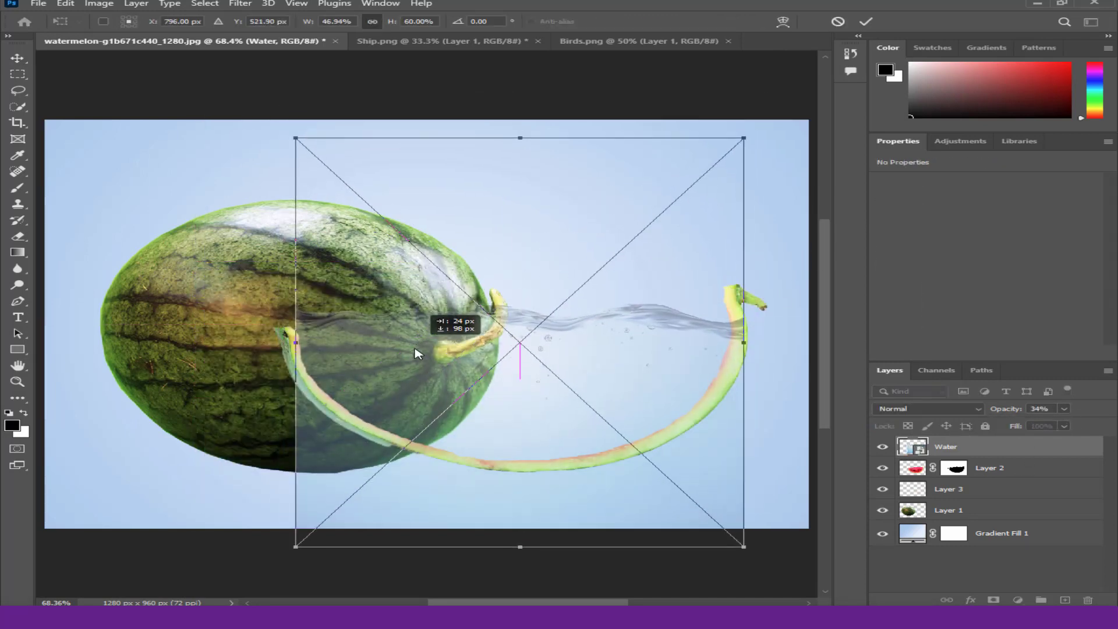
pyautogui.moveTo(774, 332); pyautogui.dragTo(774, 287)
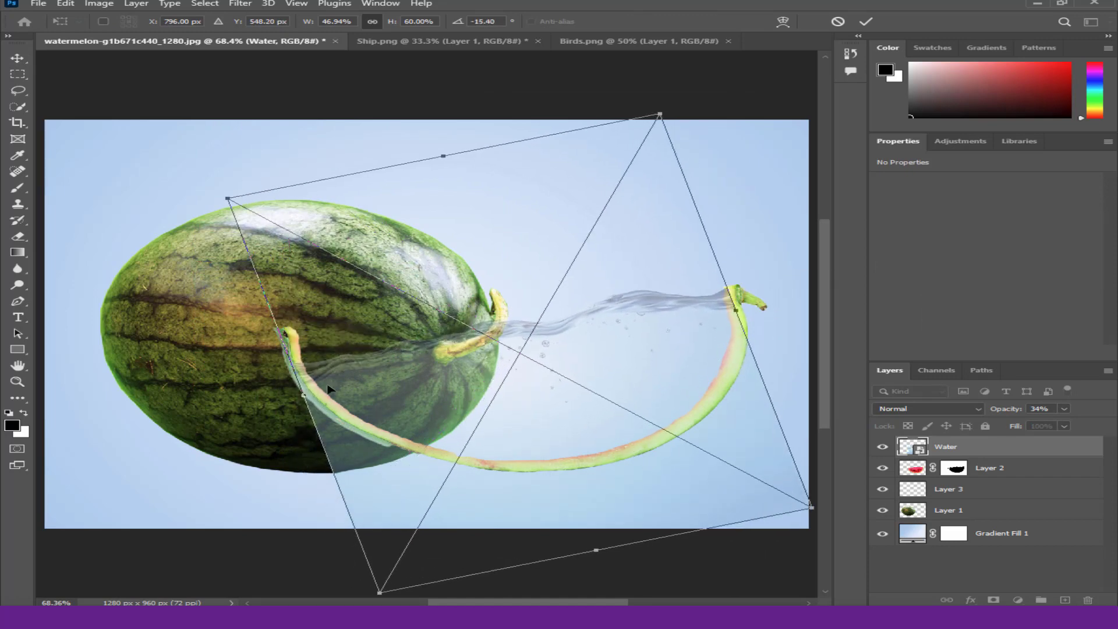
# Warp the water's left edge along the rind's curve and restore full opacity
pyautogui.rightClick(329, 140)
pyautogui.click(360, 272)
pyautogui.moveTo(278, 337); pyautogui.dragTo(531, 348)
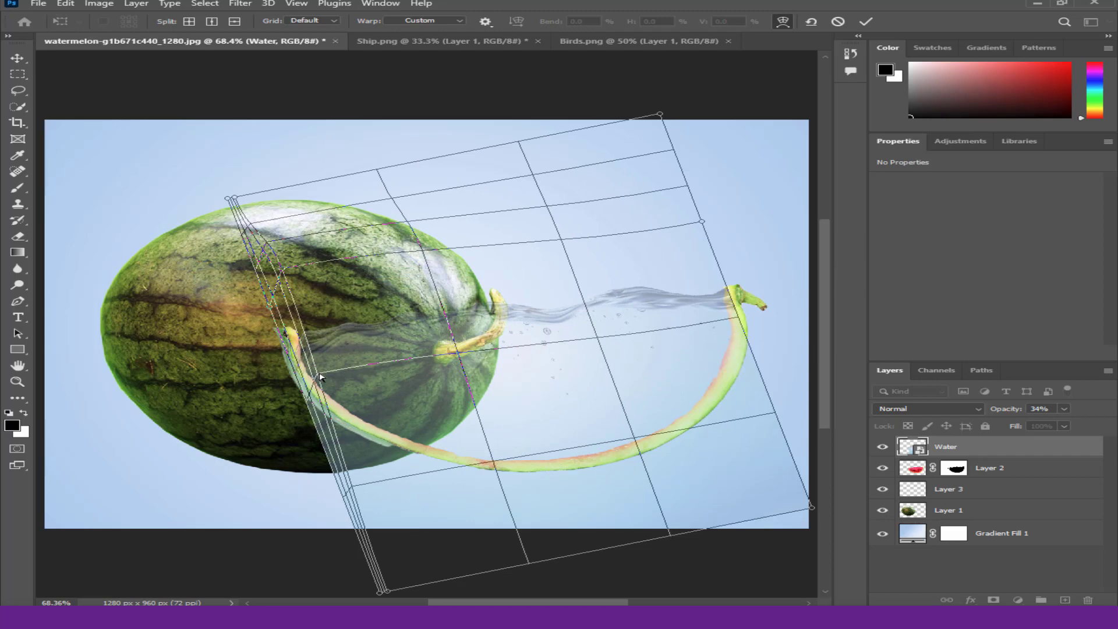
pyautogui.press('Return')
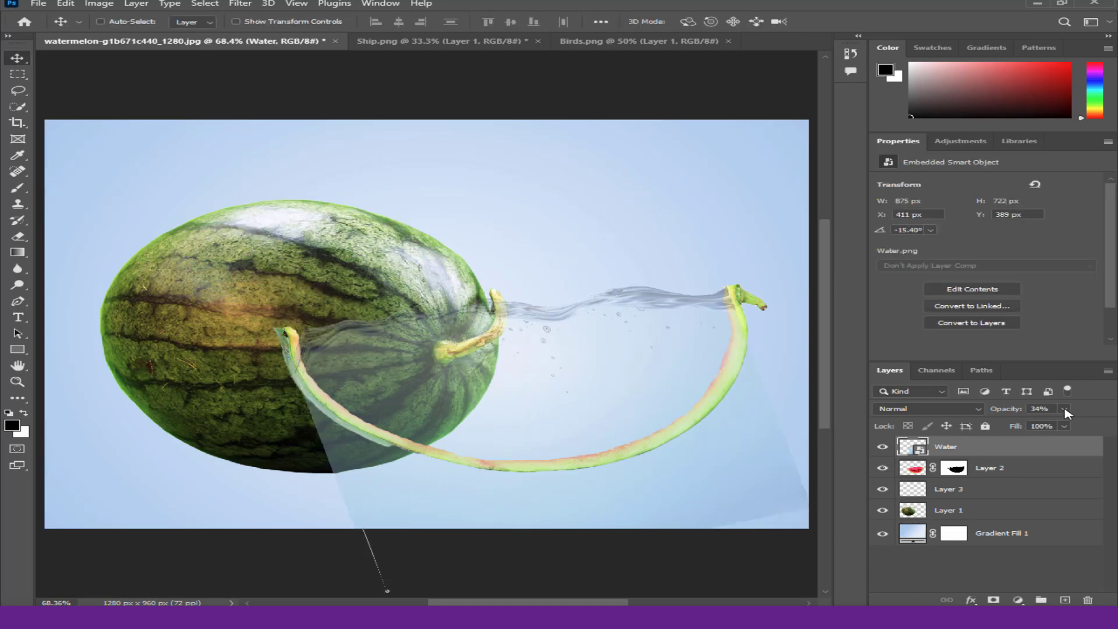
pyautogui.moveTo(1065, 410); pyautogui.dragTo(1097, 425)
# Skew the water's left edge to the rind, set opacity to about 51%, and add a mask
pyautogui.hotkey('ctrl', 't')
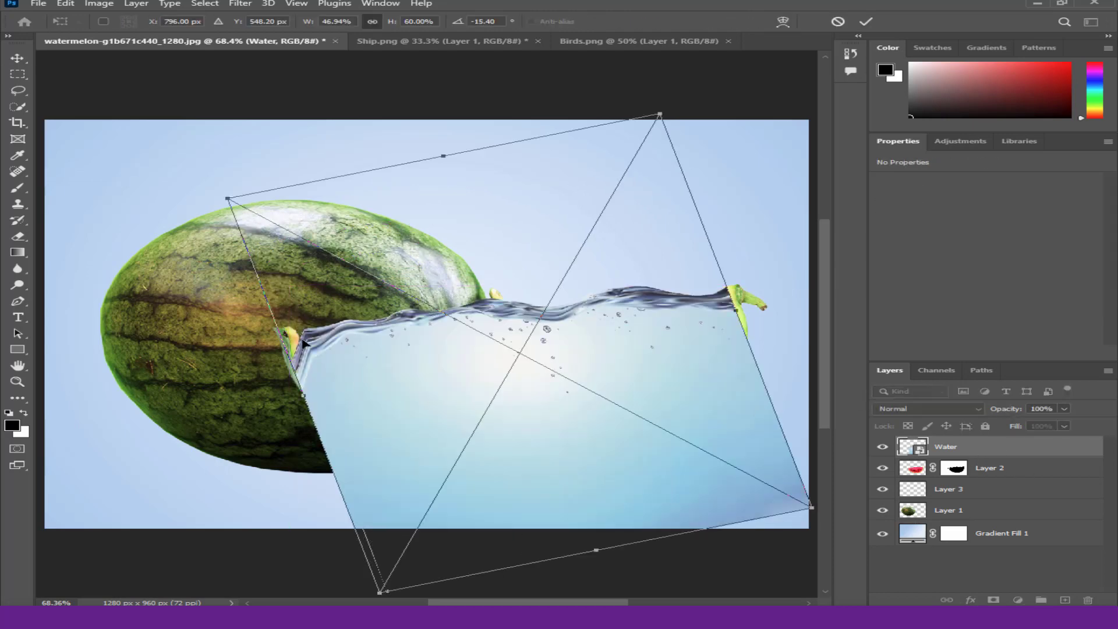
pyautogui.rightClick(301, 340)
pyautogui.click(326, 417)
pyautogui.moveTo(303, 397); pyautogui.dragTo(297, 389)
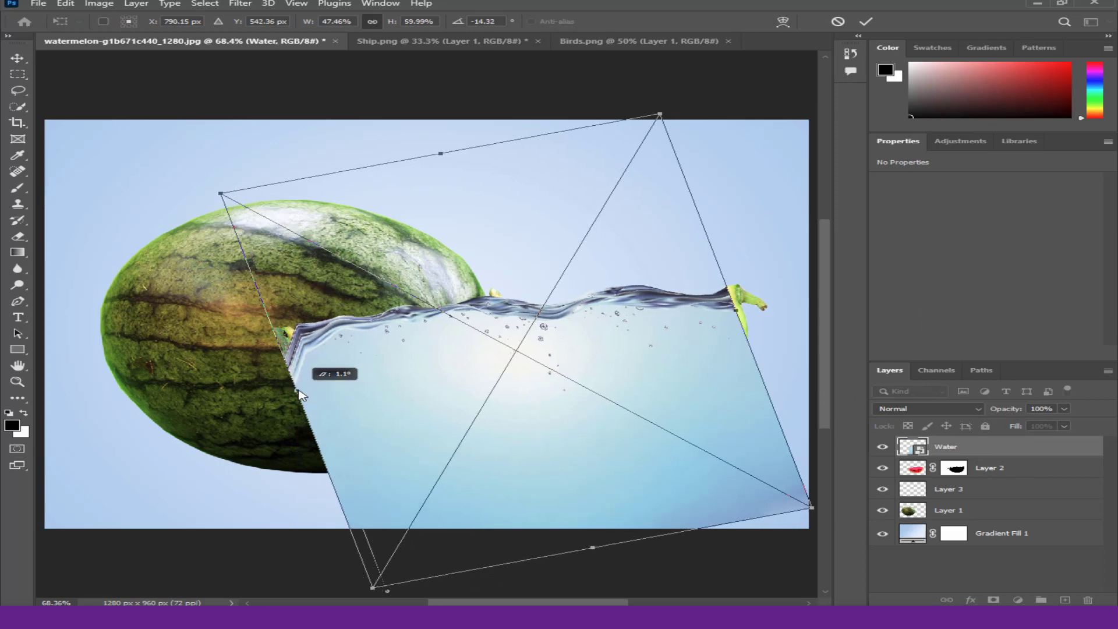
pyautogui.press('Return')
pyautogui.click(1064, 408)
pyautogui.moveTo(1034, 430); pyautogui.dragTo(1033, 429)
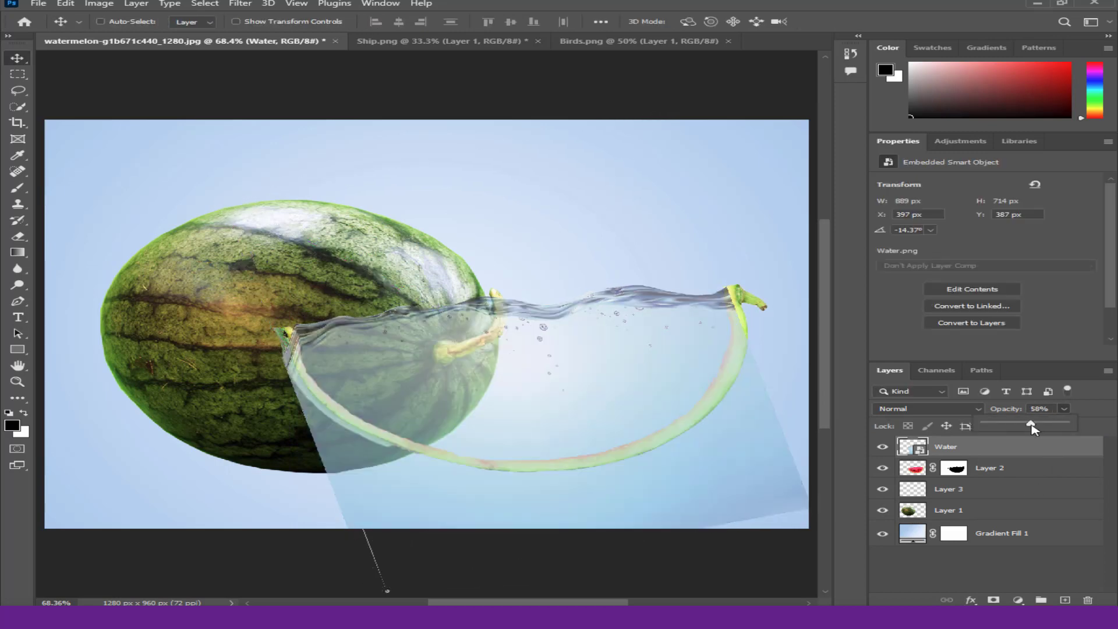
pyautogui.click(994, 600)
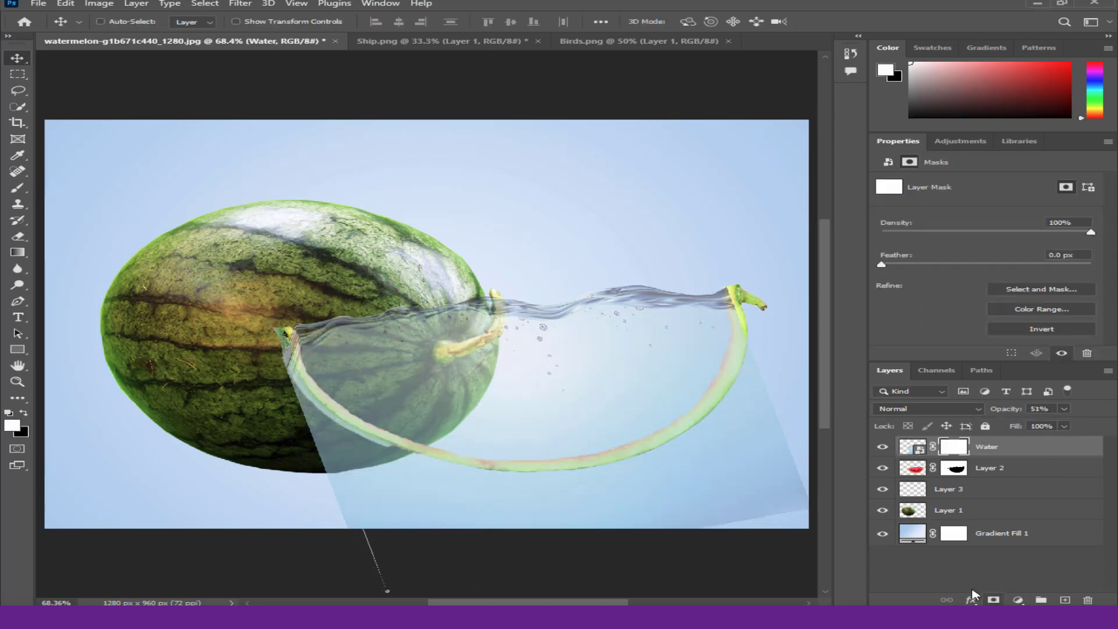
# On the Water mask, erase the water spilling past the rind's lower-left edge and left side
pyautogui.press('e')
pyautogui.press('x')
pyautogui.moveTo(312, 491)
pyautogui.mouseDown()
pyautogui.moveTo(495, 521)
pyautogui.moveTo(779, 502)
pyautogui.moveTo(736, 525)
pyautogui.moveTo(324, 479)
pyautogui.mouseUp()
pyautogui.keyDown('alt'); pyautogui.scroll(3, 287, 406); pyautogui.keyUp('alt')
pyautogui.keyDown('alt'); pyautogui.scroll(2, 287, 406); pyautogui.keyUp('alt')
pyautogui.moveTo(229, 275)
pyautogui.mouseDown()
pyautogui.moveTo(225, 243)
pyautogui.moveTo(263, 362)
pyautogui.moveTo(333, 430)
pyautogui.moveTo(280, 370)
pyautogui.moveTo(382, 456)
pyautogui.moveTo(424, 507)
pyautogui.mouseUp()
pyautogui.moveTo(375, 472); pyautogui.dragTo(244, 457)
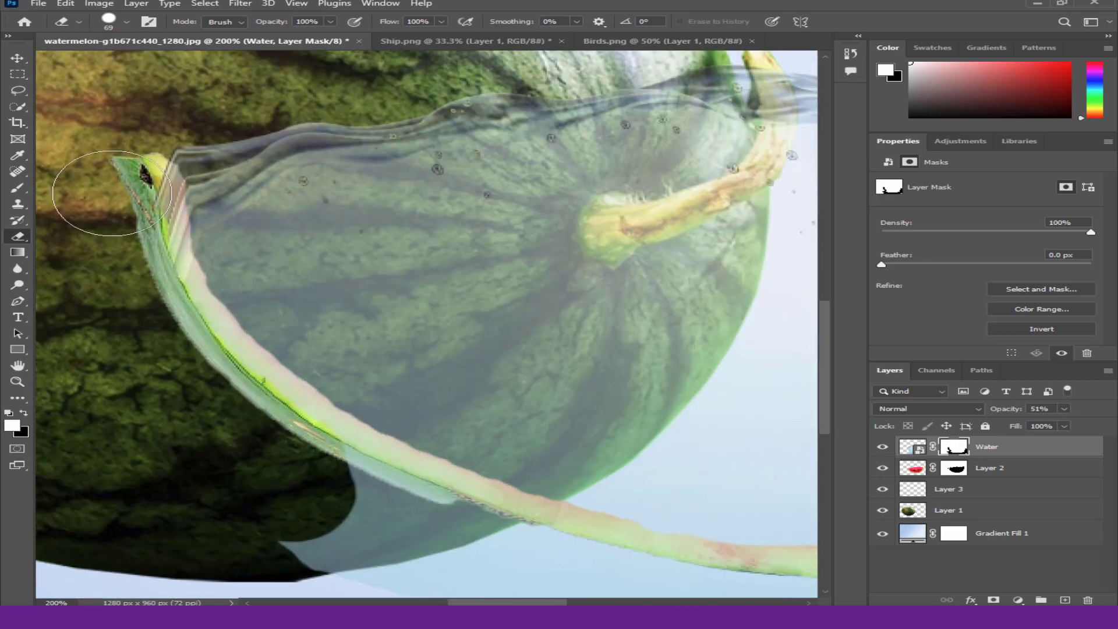
pyautogui.moveTo(87, 200)
pyautogui.mouseDown()
pyautogui.moveTo(112, 277)
pyautogui.moveTo(220, 405)
pyautogui.moveTo(227, 394)
pyautogui.moveTo(187, 369)
pyautogui.moveTo(113, 257)
pyautogui.moveTo(150, 337)
pyautogui.moveTo(260, 426)
pyautogui.moveTo(225, 399)
pyautogui.moveTo(257, 519)
pyautogui.moveTo(164, 408)
pyautogui.mouseUp()
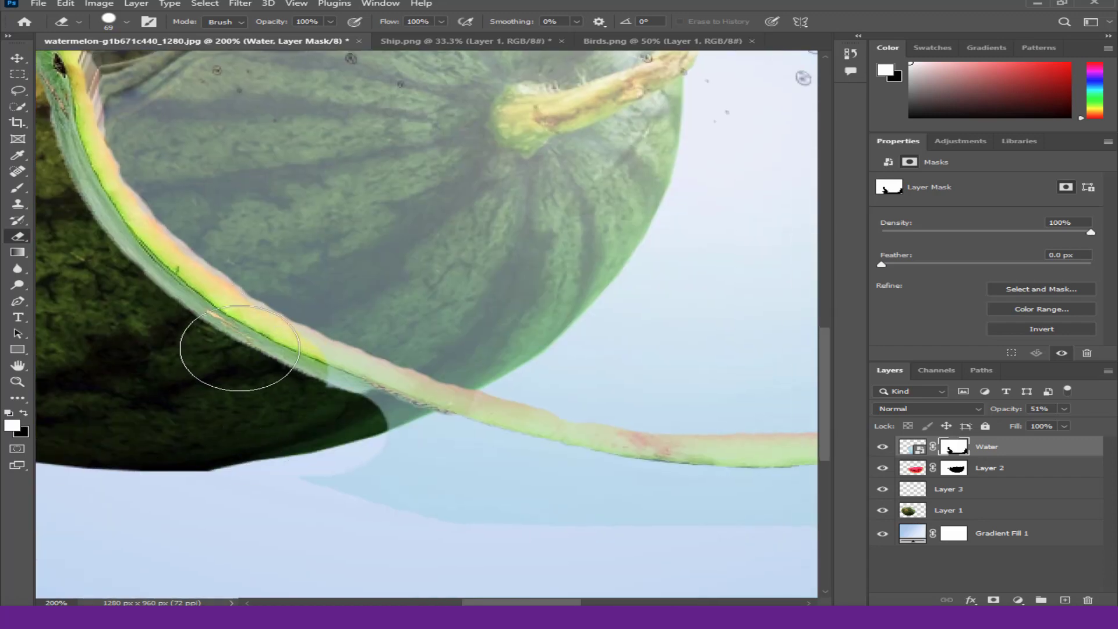
pyautogui.moveTo(242, 369); pyautogui.dragTo(482, 520)
# Erase the water below the rind's bottom curve and over its right arm
pyautogui.hscroll(3, 482, 521)
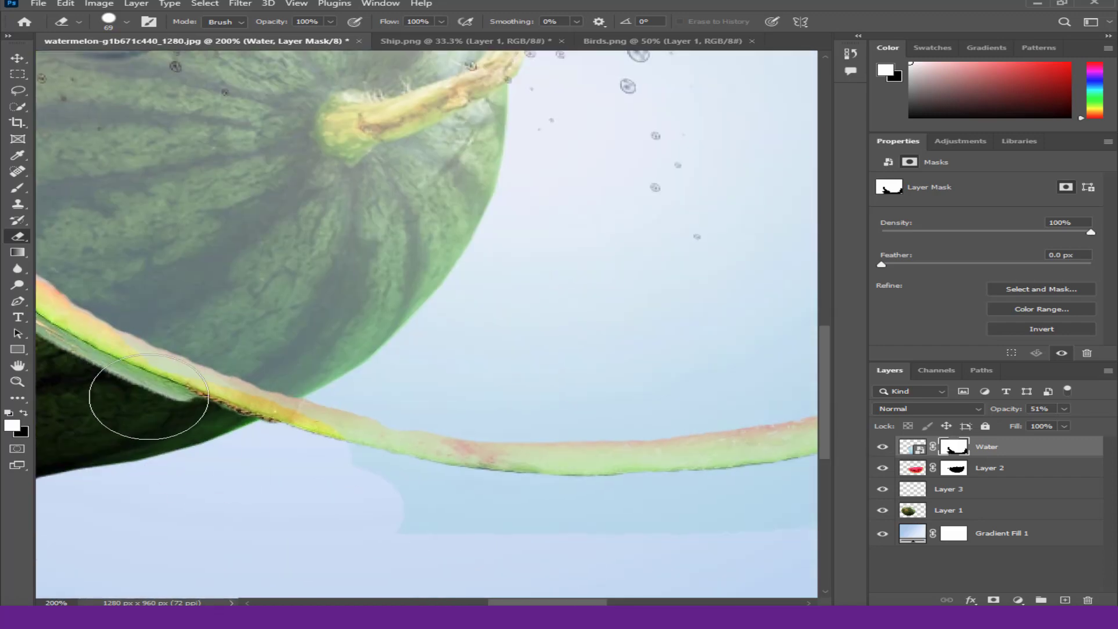
pyautogui.moveTo(138, 387)
pyautogui.mouseDown()
pyautogui.moveTo(113, 375)
pyautogui.moveTo(272, 444)
pyautogui.mouseUp()
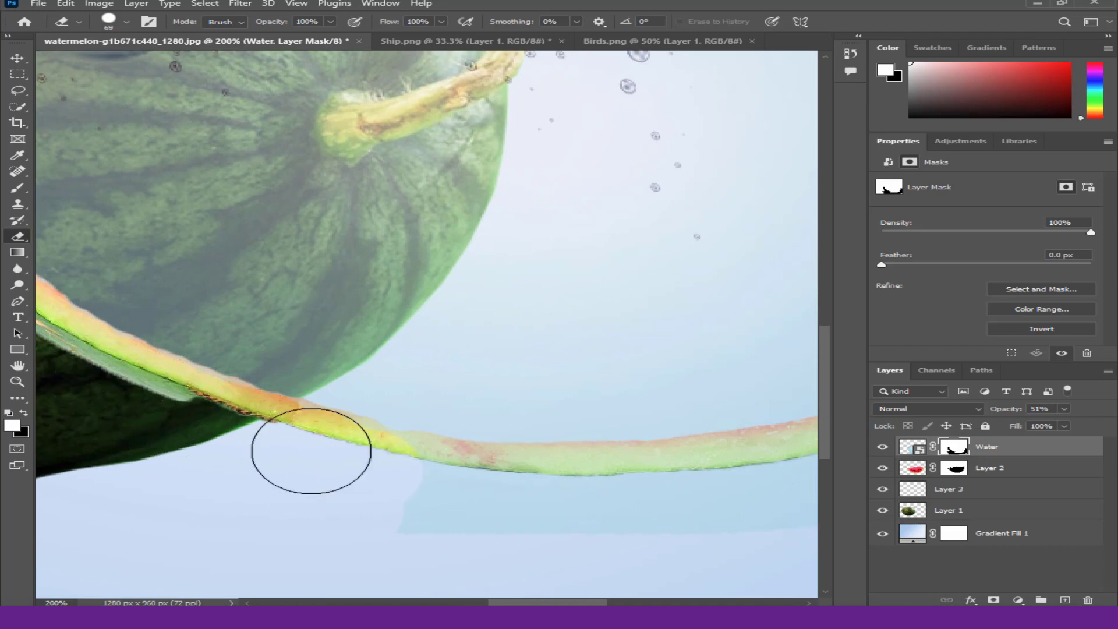
pyautogui.moveTo(142, 392); pyautogui.dragTo(541, 490)
pyautogui.moveTo(444, 533); pyautogui.dragTo(278, 490)
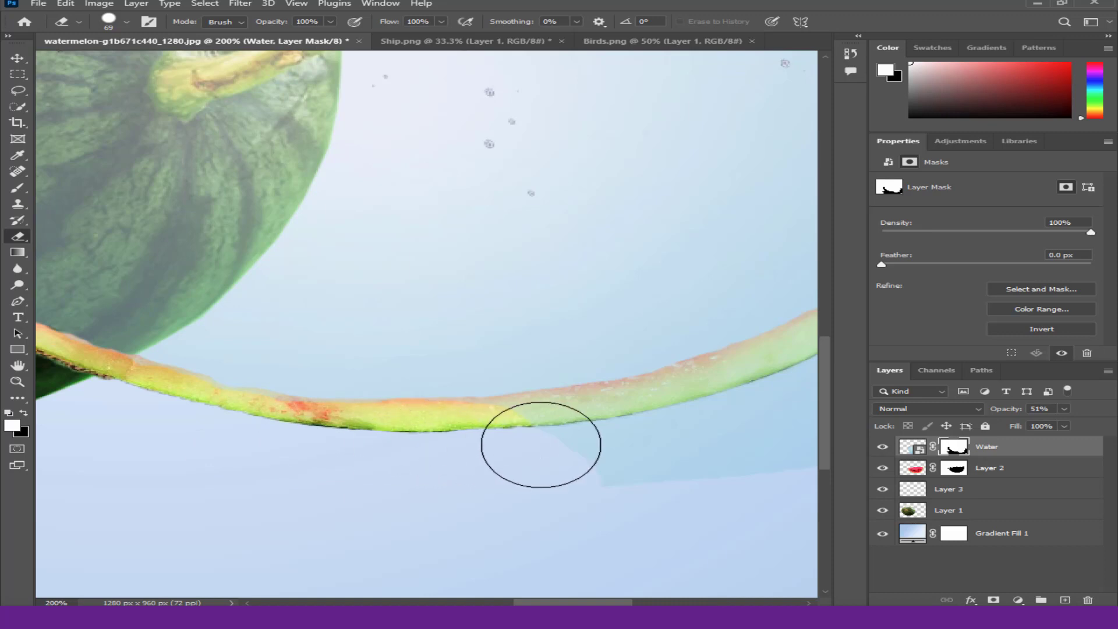
pyautogui.moveTo(542, 447)
pyautogui.mouseDown()
pyautogui.moveTo(279, 465)
pyautogui.moveTo(399, 456)
pyautogui.mouseUp()
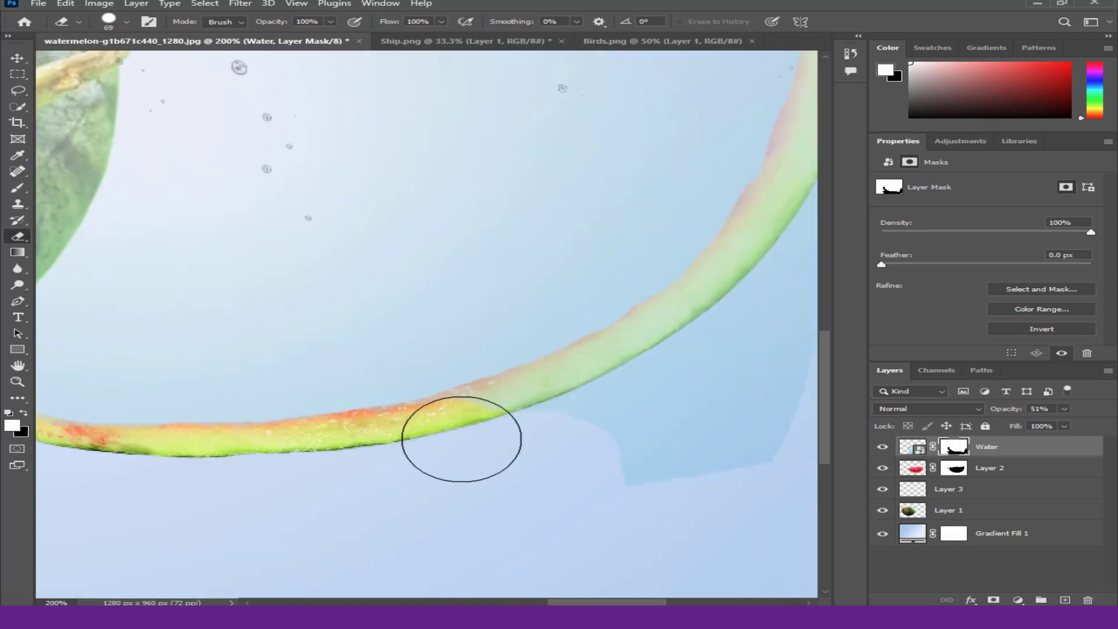
pyautogui.moveTo(757, 479)
pyautogui.mouseDown()
pyautogui.moveTo(644, 411)
pyautogui.moveTo(524, 402)
pyautogui.moveTo(332, 555)
pyautogui.mouseUp()
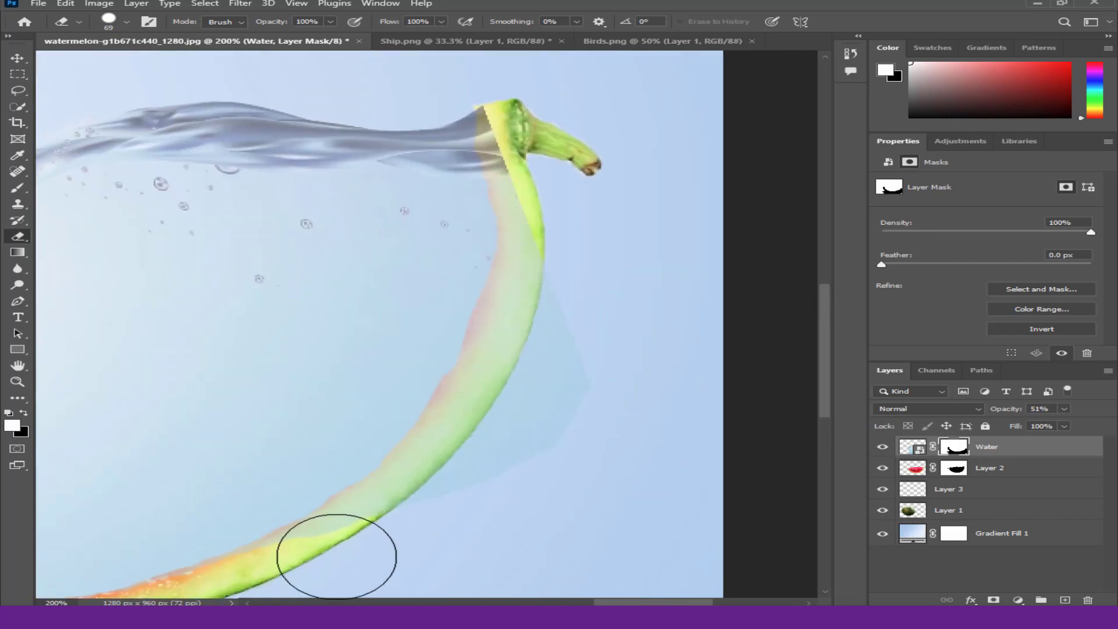
pyautogui.moveTo(562, 400)
pyautogui.mouseDown()
pyautogui.moveTo(574, 291)
pyautogui.moveTo(425, 506)
pyautogui.moveTo(578, 229)
pyautogui.moveTo(529, 363)
pyautogui.moveTo(437, 499)
pyautogui.moveTo(495, 434)
pyautogui.moveTo(419, 506)
pyautogui.moveTo(536, 350)
pyautogui.moveTo(574, 219)
pyautogui.moveTo(536, 128)
pyautogui.moveTo(539, 93)
pyautogui.moveTo(536, 195)
pyautogui.moveTo(556, 228)
pyautogui.moveTo(519, 375)
pyautogui.moveTo(471, 448)
pyautogui.moveTo(394, 519)
pyautogui.mouseUp()
# Fit the image to screen and set the Water layer's opacity to 75%
pyautogui.press('z')
pyautogui.hotkey('ctrl', '0')
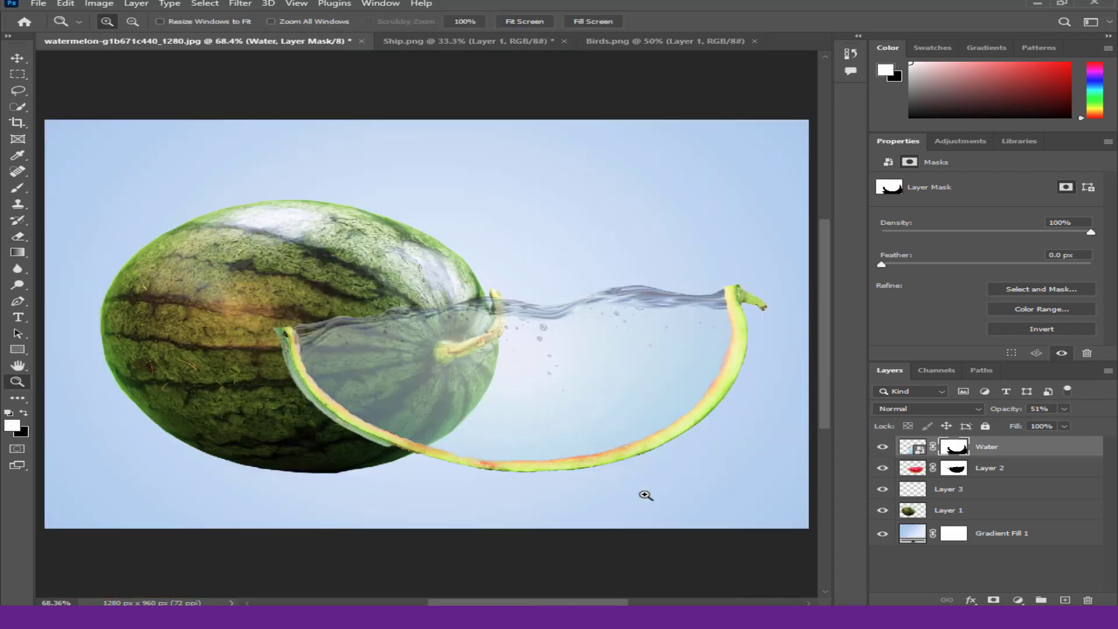
pyautogui.click(1064, 408)
pyautogui.moveTo(1069, 425); pyautogui.dragTo(1082, 428)
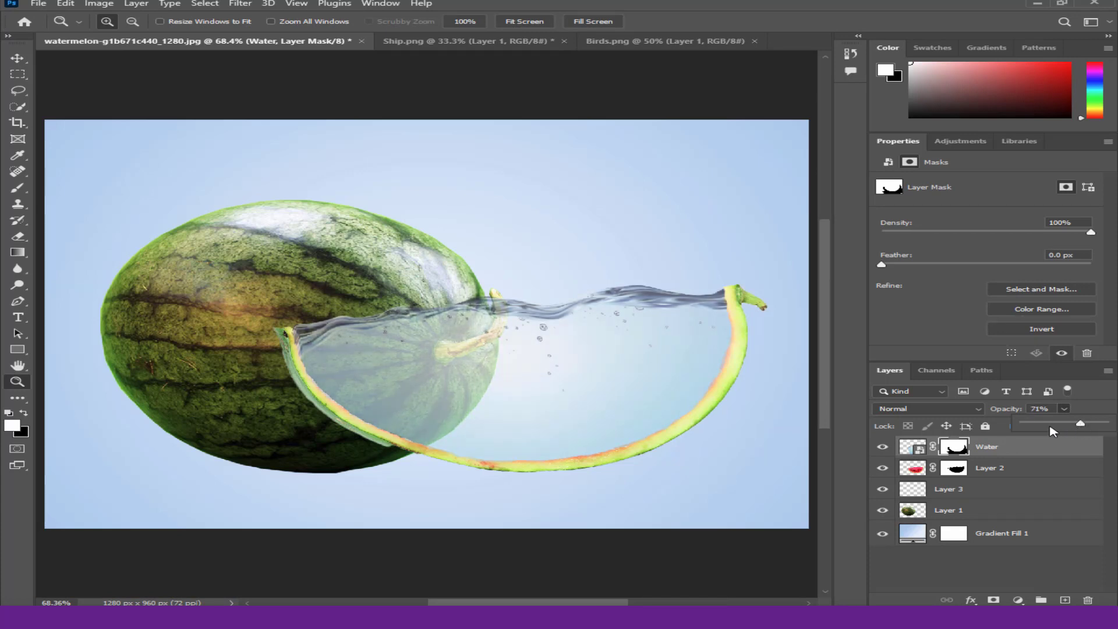
pyautogui.click(1042, 408)
pyautogui.write('75')
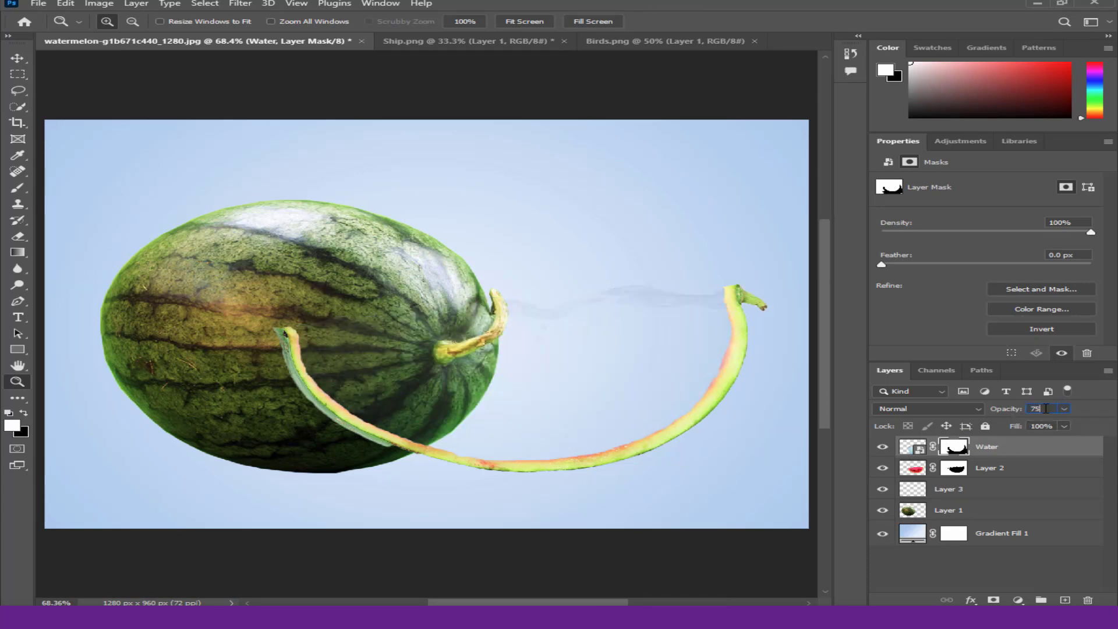
pyautogui.press('Return')
pyautogui.press('v')
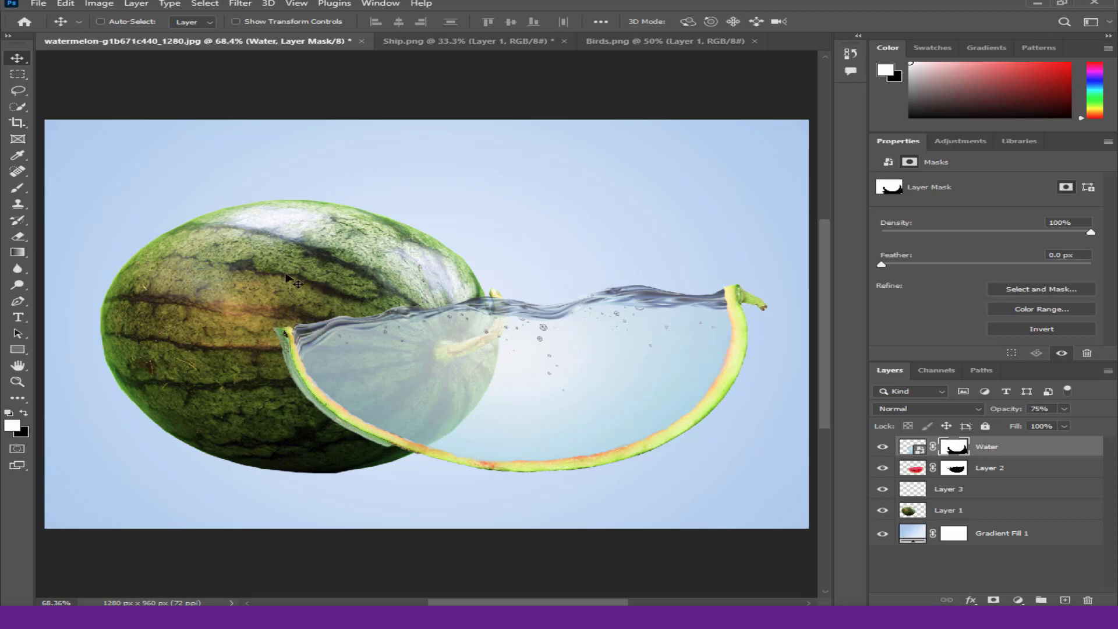
# Set up a black brush at 19% opacity and 3% flow
pyautogui.press('b')
pyautogui.click(402, 22)
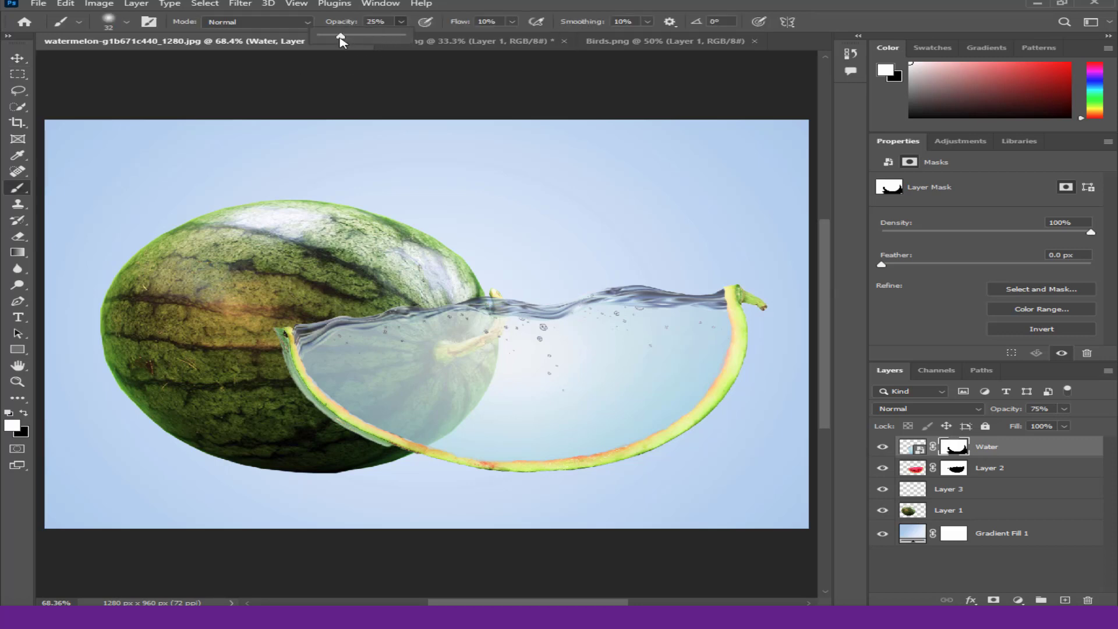
pyautogui.click(512, 23)
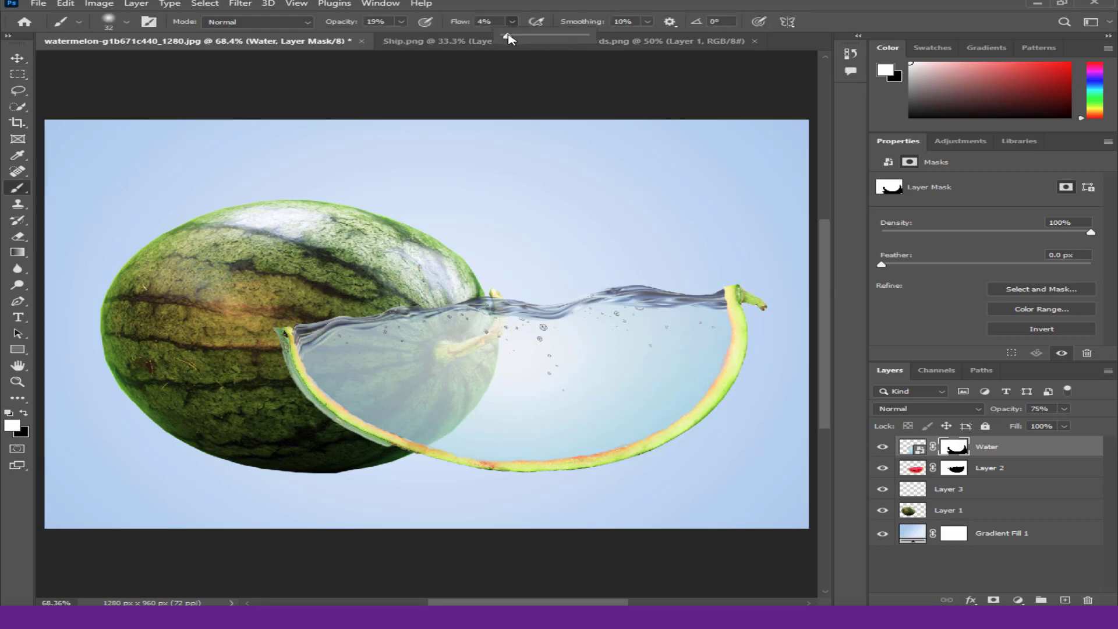
pyautogui.click(24, 412)
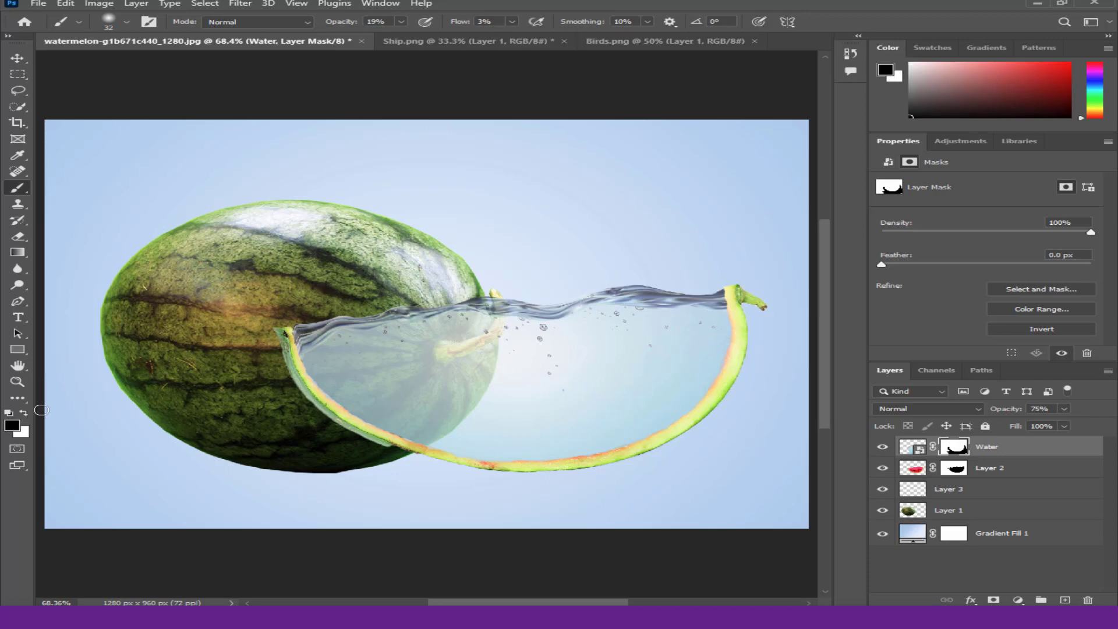
pyautogui.click(321, 336)
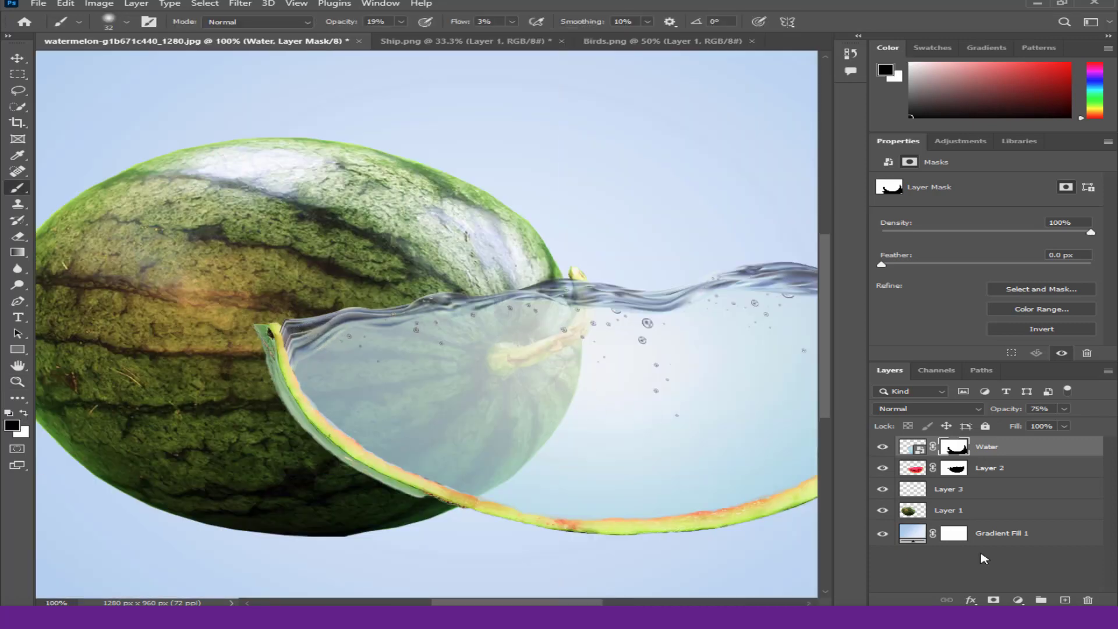
# Add a new layer above Water and set the brush to 29% opacity and 11% flow
pyautogui.click(1063, 599)
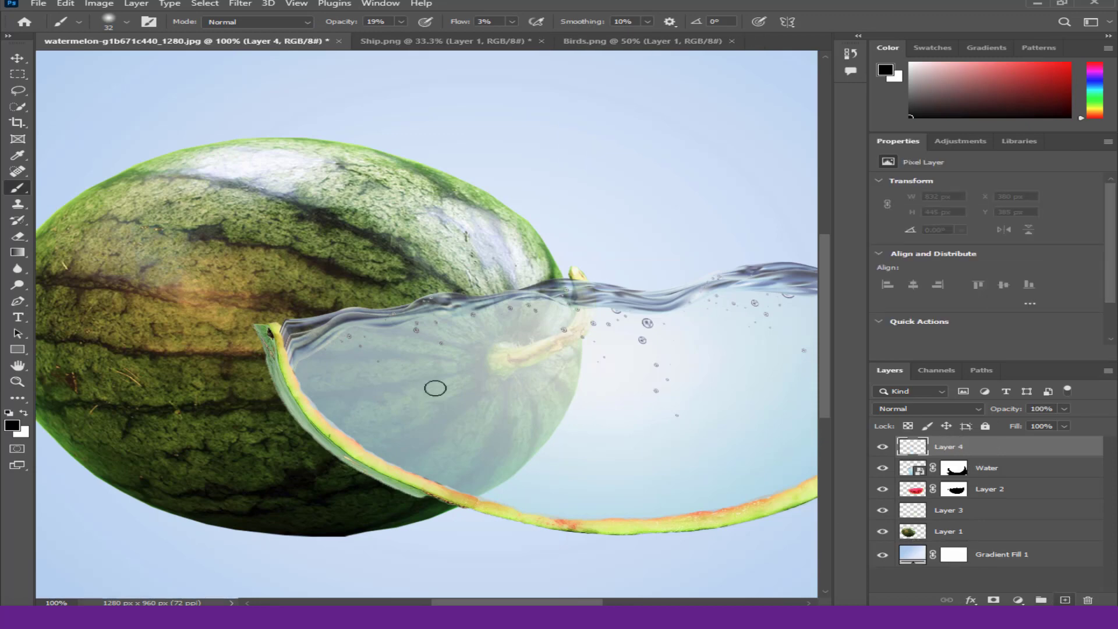
pyautogui.click(308, 340)
pyautogui.click(400, 23)
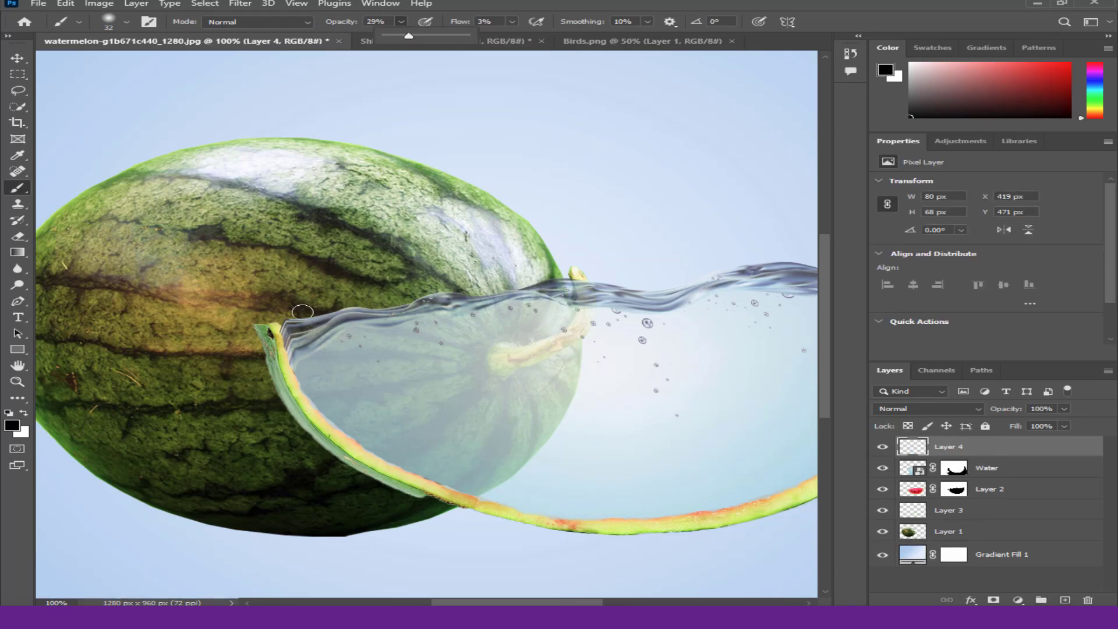
pyautogui.click(312, 331)
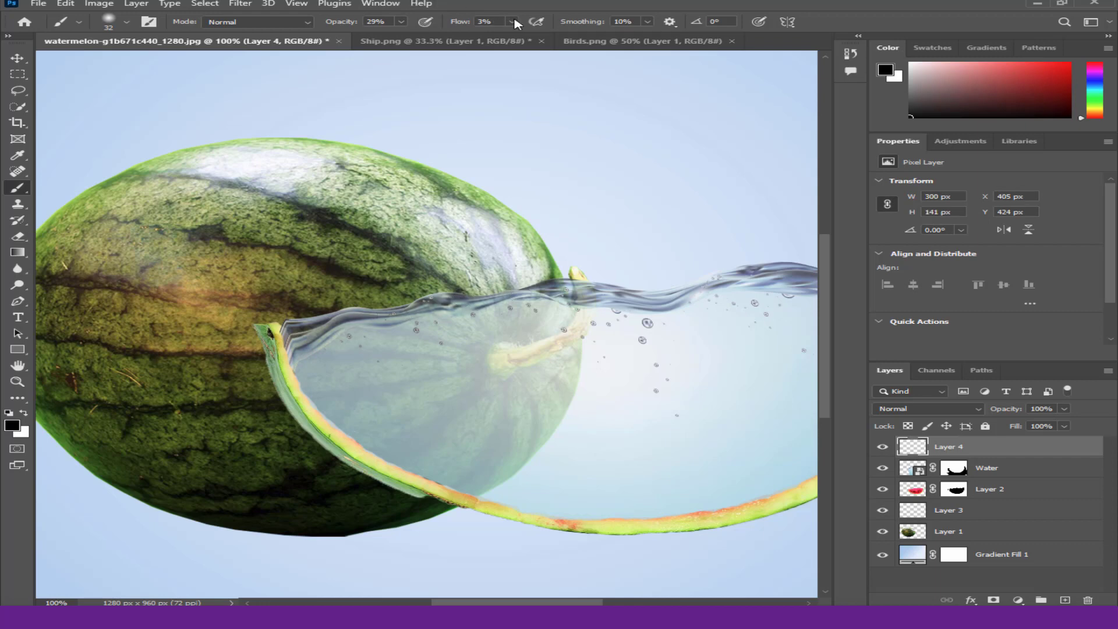
pyautogui.moveTo(516, 24); pyautogui.dragTo(518, 41)
pyautogui.click(346, 324)
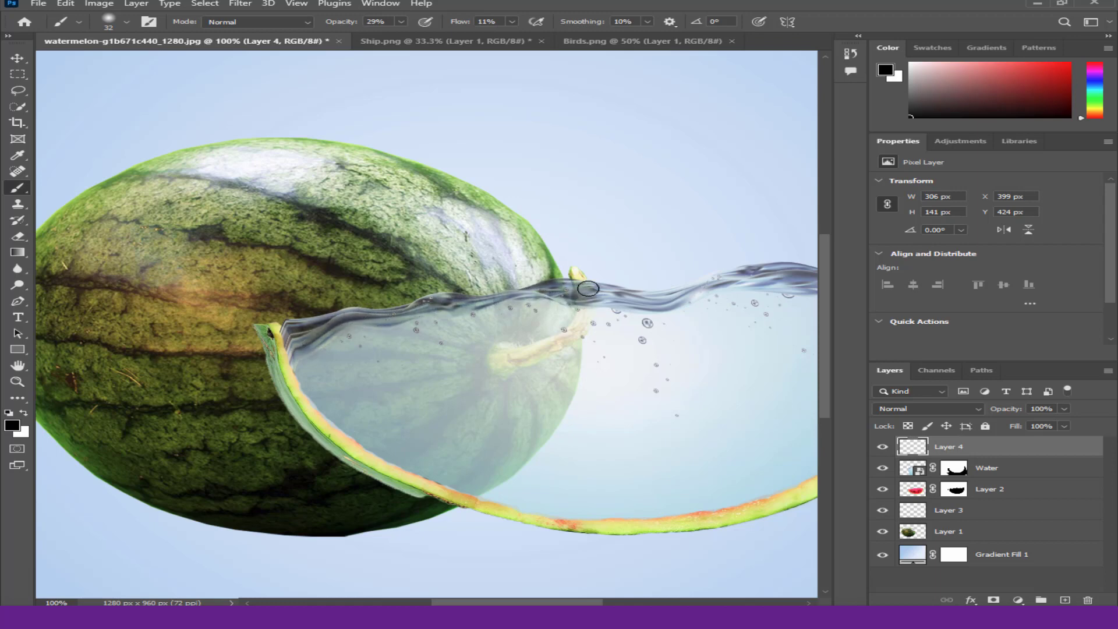
# Paint soft strokes along the water's edges, then return brush opacity to 100%
pyautogui.moveTo(598, 302); pyautogui.dragTo(428, 319)
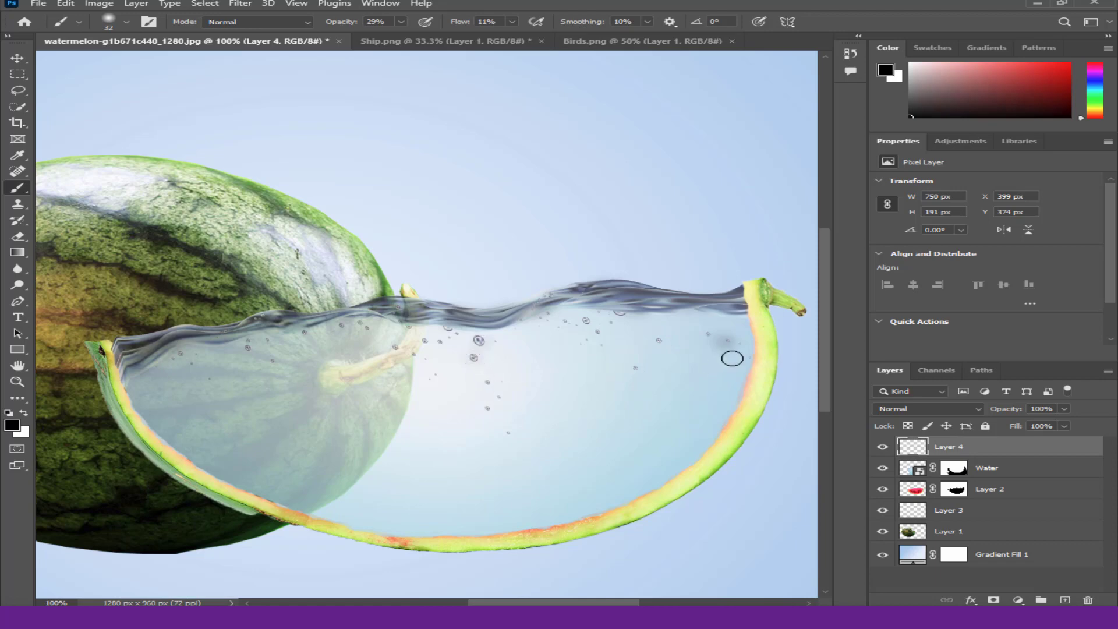
pyautogui.press('e')
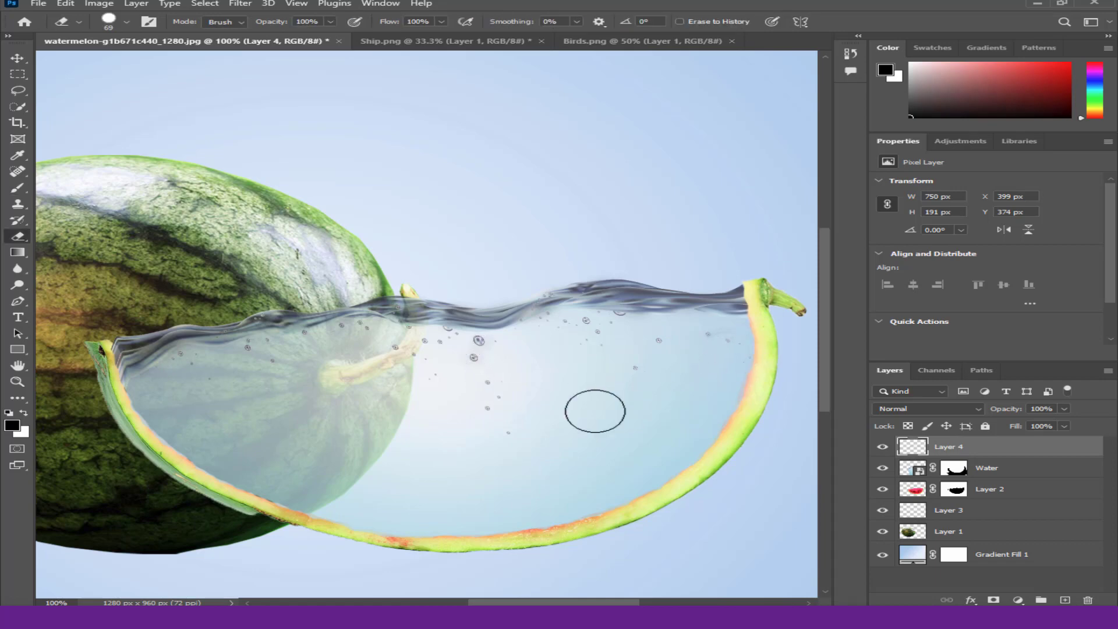
pyautogui.press('b')
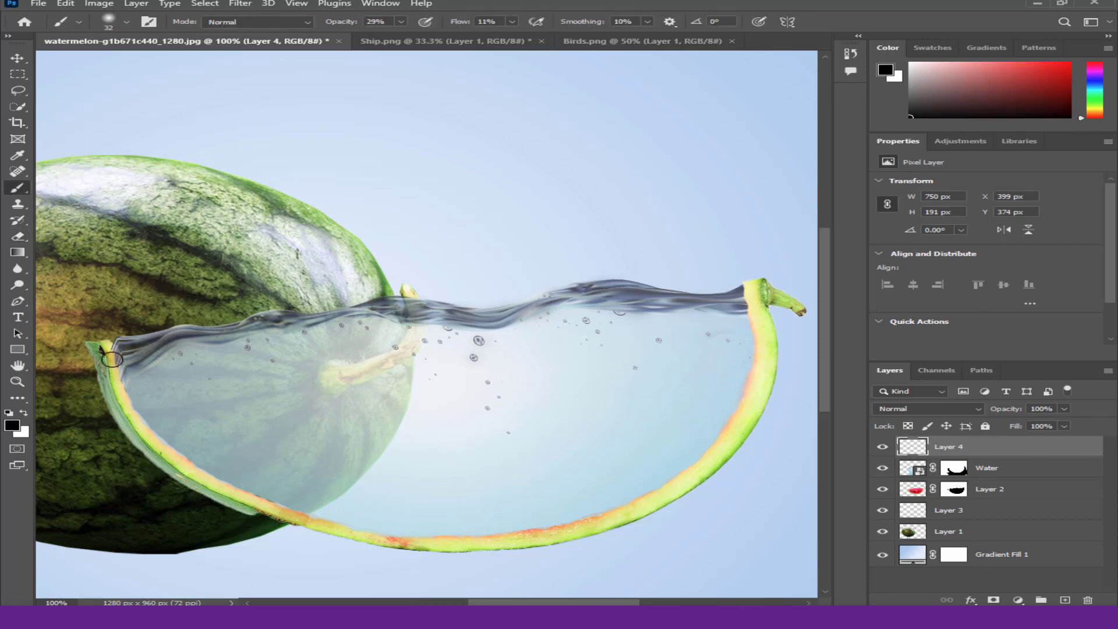
pyautogui.moveTo(155, 553); pyautogui.dragTo(241, 454)
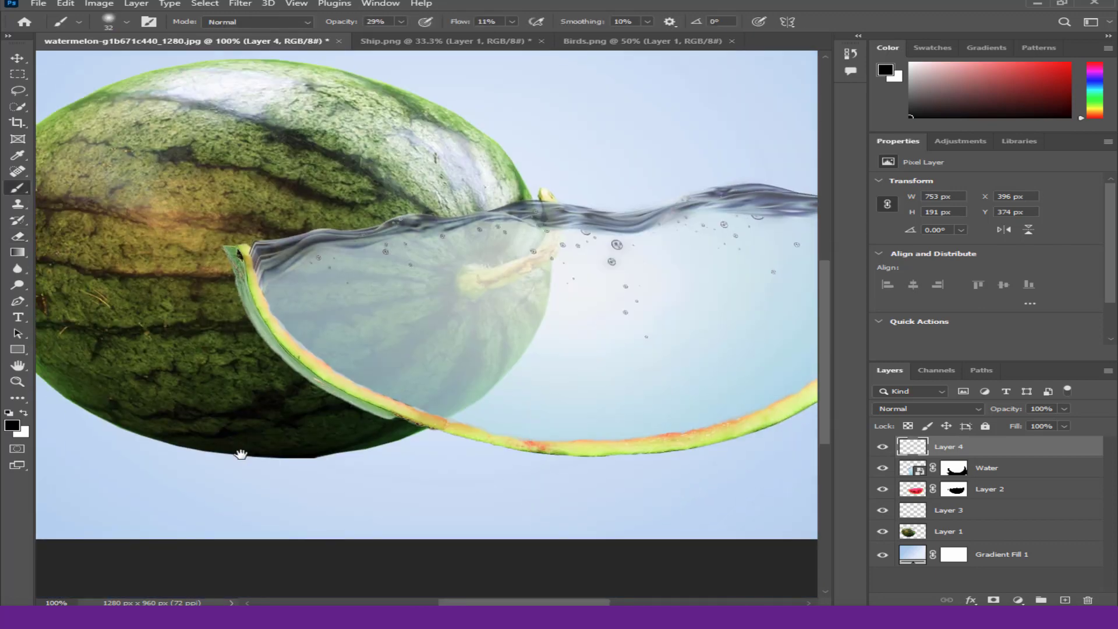
pyautogui.click(401, 22)
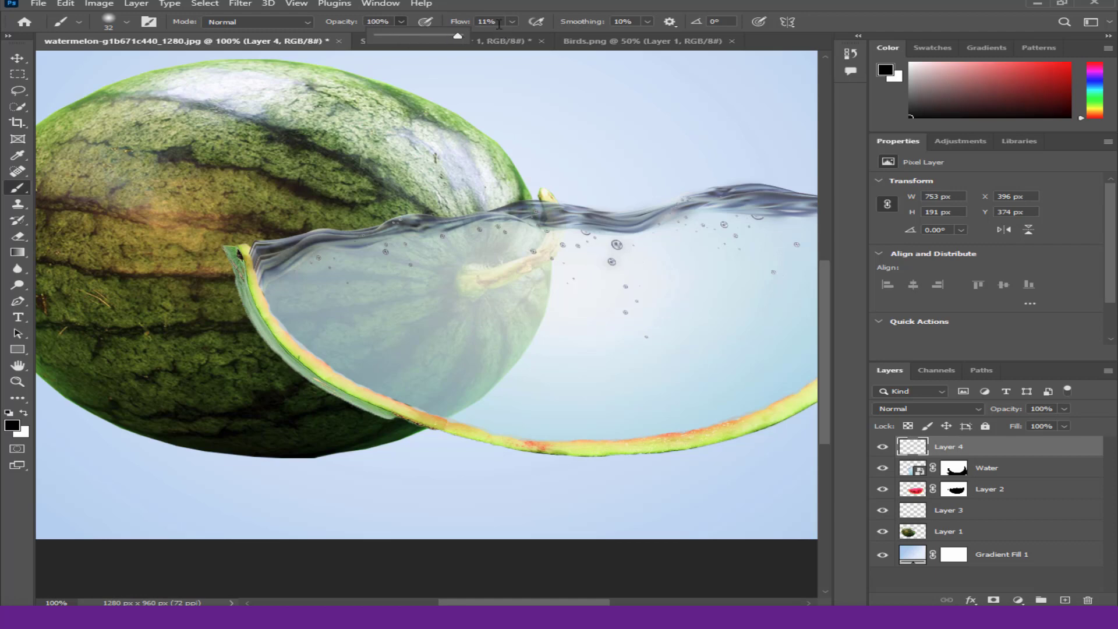
pyautogui.press('v')
pyautogui.hotkey('ctrl', '0')
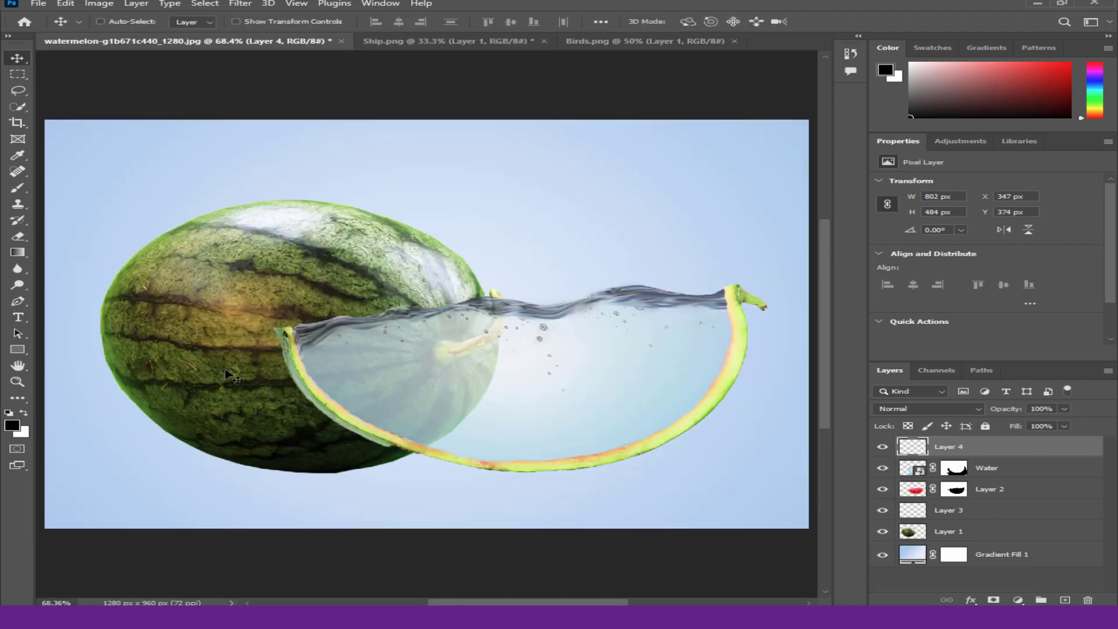
# Rotate Layer 4, Water and Layer 2 about 5° clockwise and shift them down-left
pyautogui.keyDown('ctrl'); pyautogui.click(1010, 468); pyautogui.keyUp('ctrl')
pyautogui.keyDown('ctrl'); pyautogui.click(1011, 489); pyautogui.keyUp('ctrl')
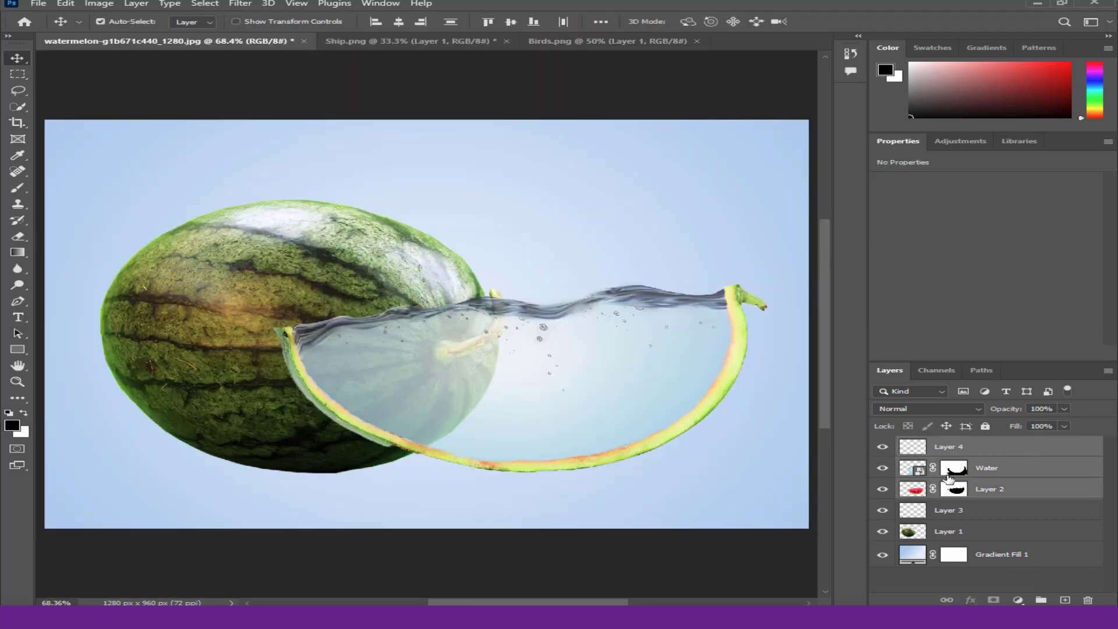
pyautogui.hotkey('ctrl', 't')
pyautogui.moveTo(203, 451); pyautogui.dragTo(221, 402)
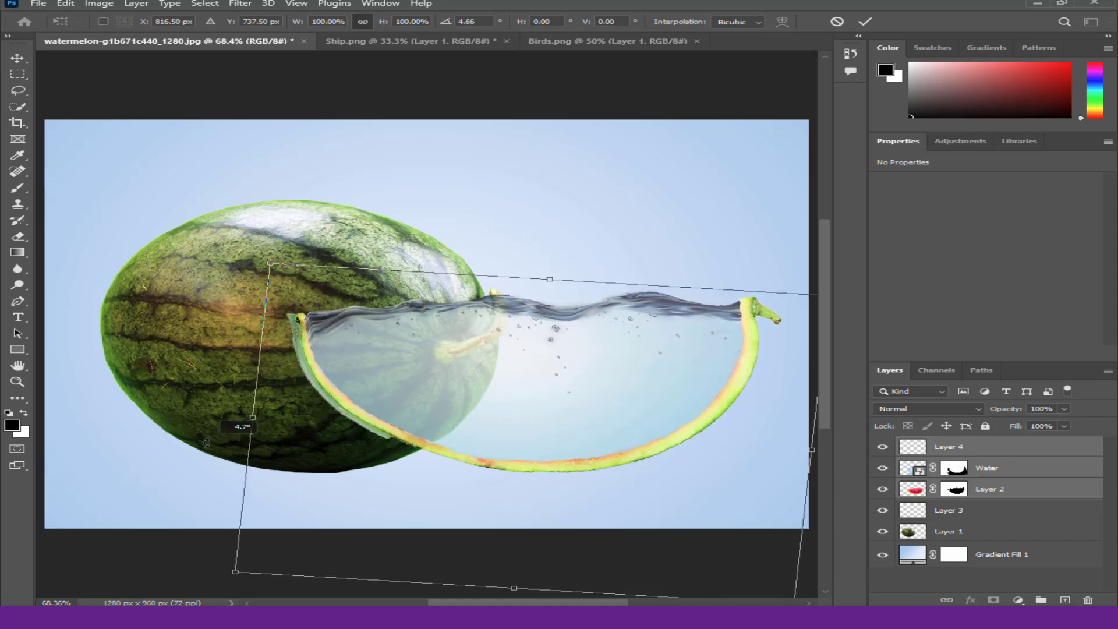
pyautogui.press('Return')
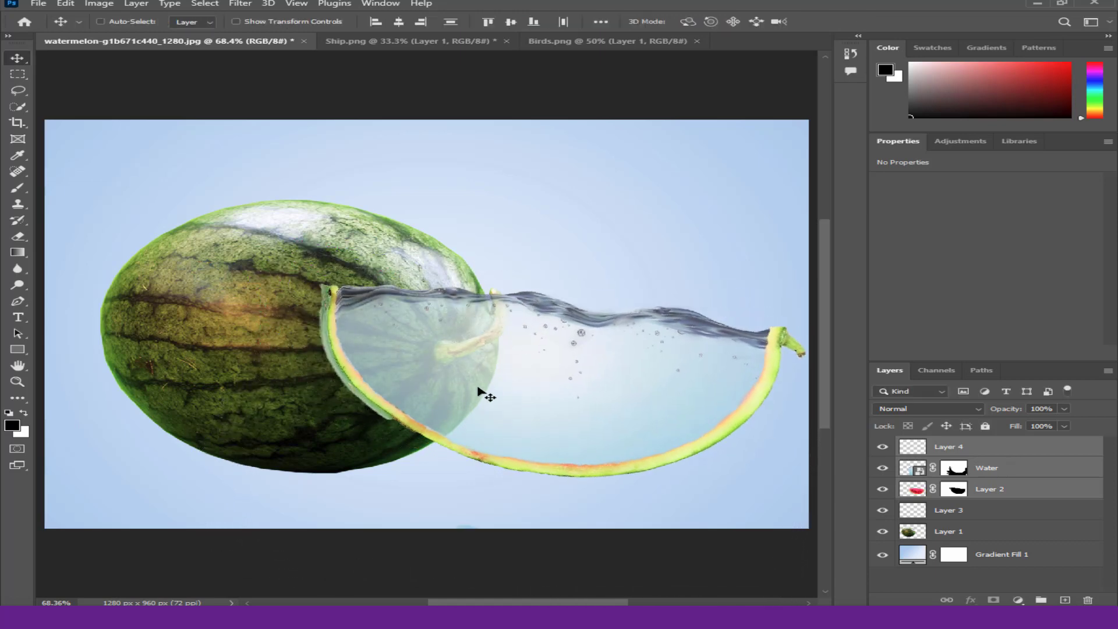
pyautogui.moveTo(481, 388)
pyautogui.mouseDown()
pyautogui.moveTo(463, 406)
pyautogui.moveTo(472, 412)
pyautogui.mouseUp()
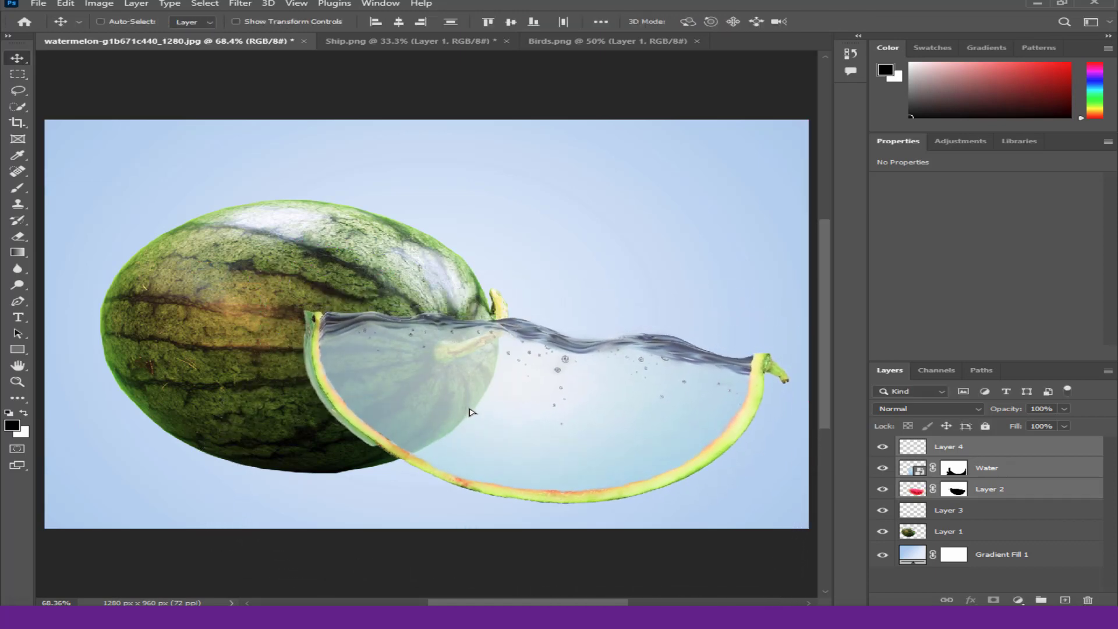
# Move the watermelon on Layer 1 lower and to the left
pyautogui.click(946, 531)
pyautogui.moveTo(267, 335); pyautogui.dragTo(237, 364)
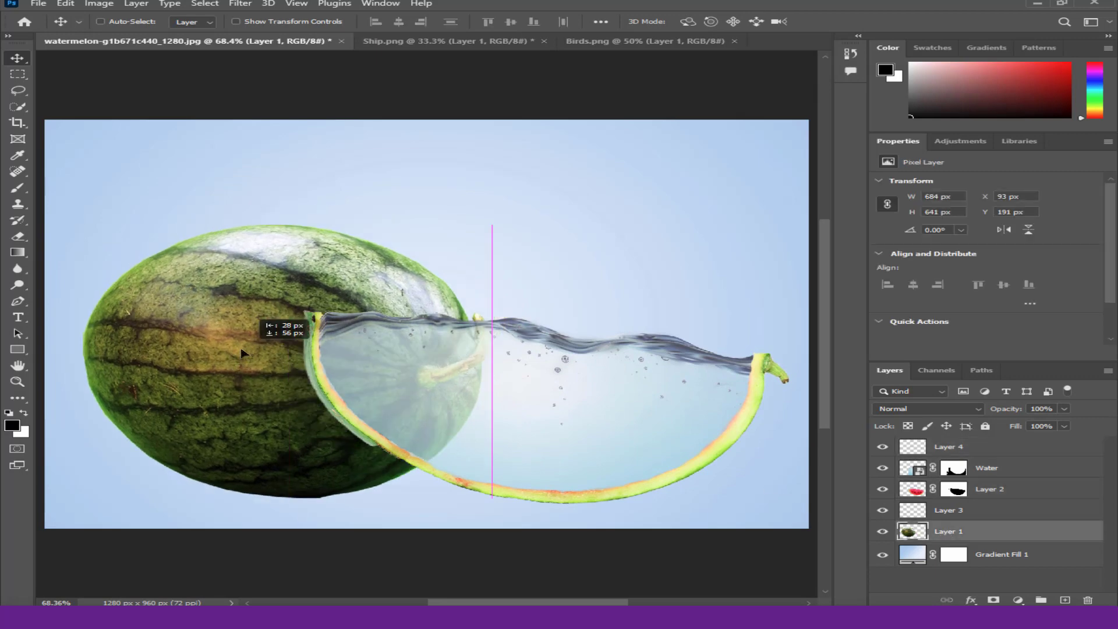
pyautogui.click(453, 41)
# Bring the ship from Ship.png into the watermelon image as the top layer
pyautogui.moveTo(318, 174)
pyautogui.mouseDown()
pyautogui.moveTo(195, 49)
pyautogui.moveTo(382, 210)
pyautogui.mouseUp()
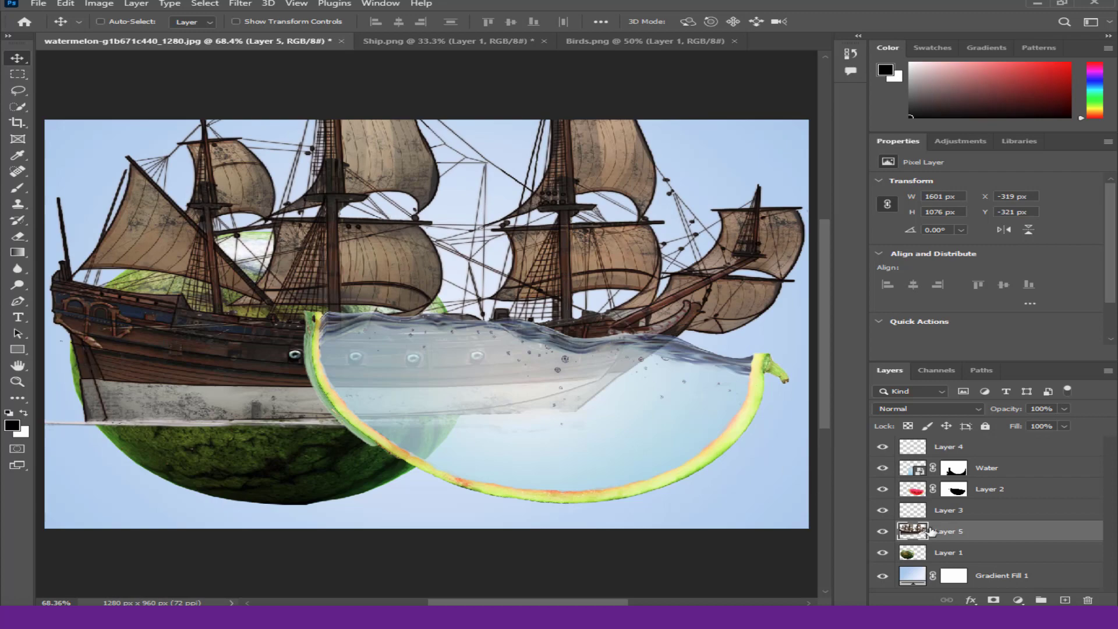
pyautogui.moveTo(930, 531); pyautogui.dragTo(932, 438)
pyautogui.moveTo(420, 308); pyautogui.dragTo(420, 354)
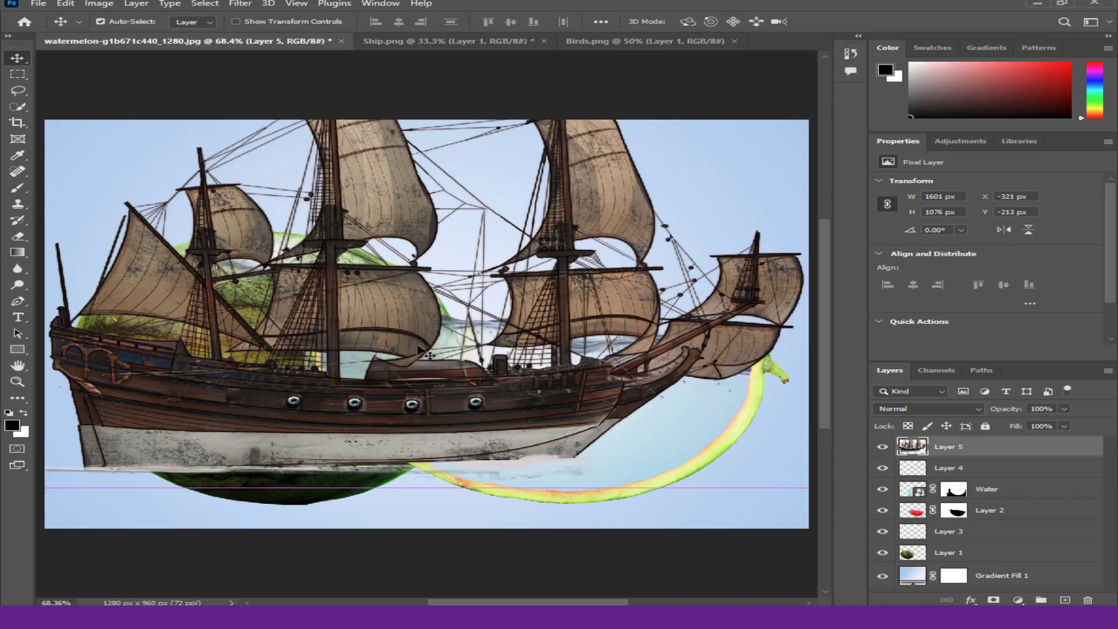
# Scale the ship down to 288 × 172 px and set it on the water surface
pyautogui.hotkey('ctrl', 't')
pyautogui.moveTo(735, 99); pyautogui.dragTo(628, 149)
pyautogui.moveTo(447, 273); pyautogui.dragTo(468, 173)
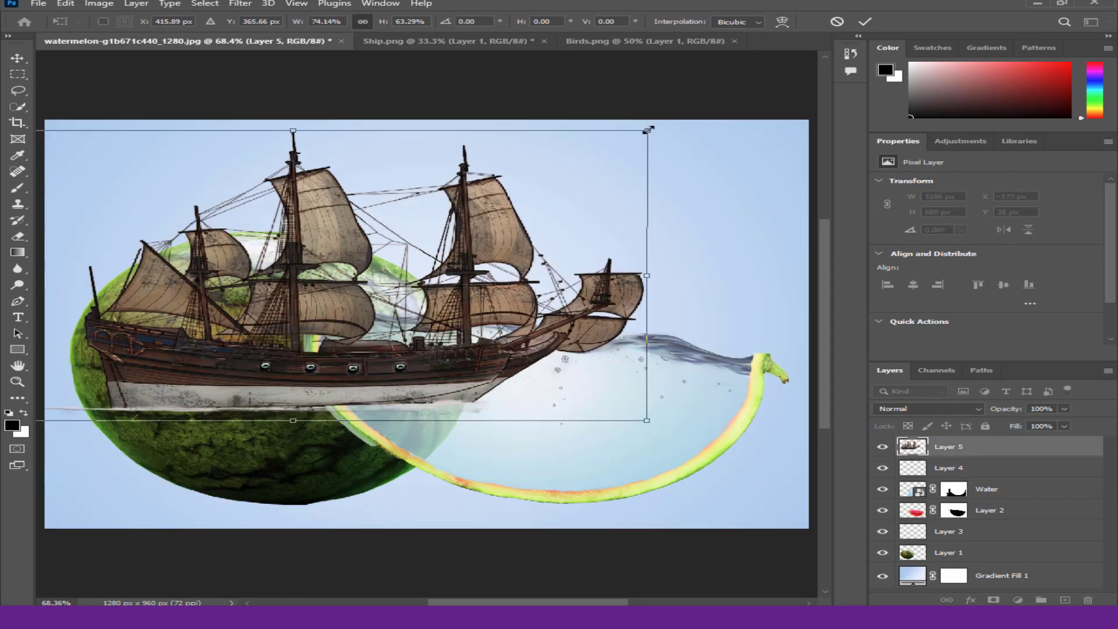
pyautogui.moveTo(649, 122); pyautogui.dragTo(362, 204)
pyautogui.moveTo(233, 291); pyautogui.dragTo(273, 306)
pyautogui.moveTo(411, 239)
pyautogui.mouseDown()
pyautogui.moveTo(245, 344)
pyautogui.moveTo(265, 361)
pyautogui.mouseUp()
pyautogui.moveTo(175, 379)
pyautogui.mouseDown()
pyautogui.moveTo(530, 323)
pyautogui.moveTo(512, 314)
pyautogui.moveTo(554, 326)
pyautogui.mouseUp()
pyautogui.press('Return')
pyautogui.scroll(5, 515, 350)
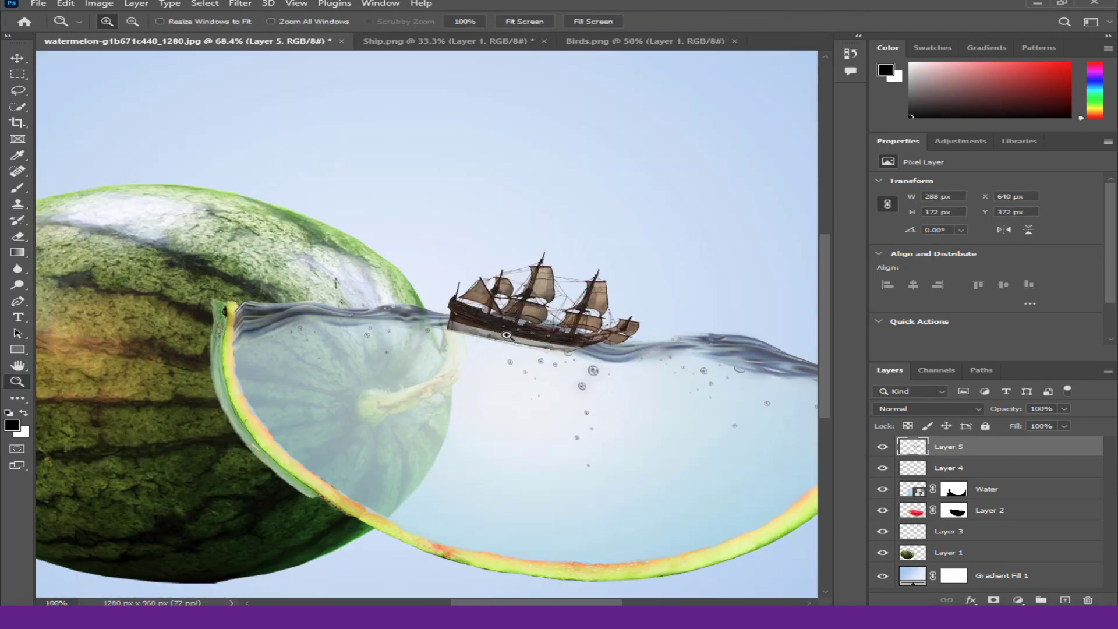
pyautogui.moveTo(477, 336); pyautogui.dragTo(556, 336)
# Mask Layer 5 and paint black over the hull along the waterline so the ship looks submerged
pyautogui.click(994, 600)
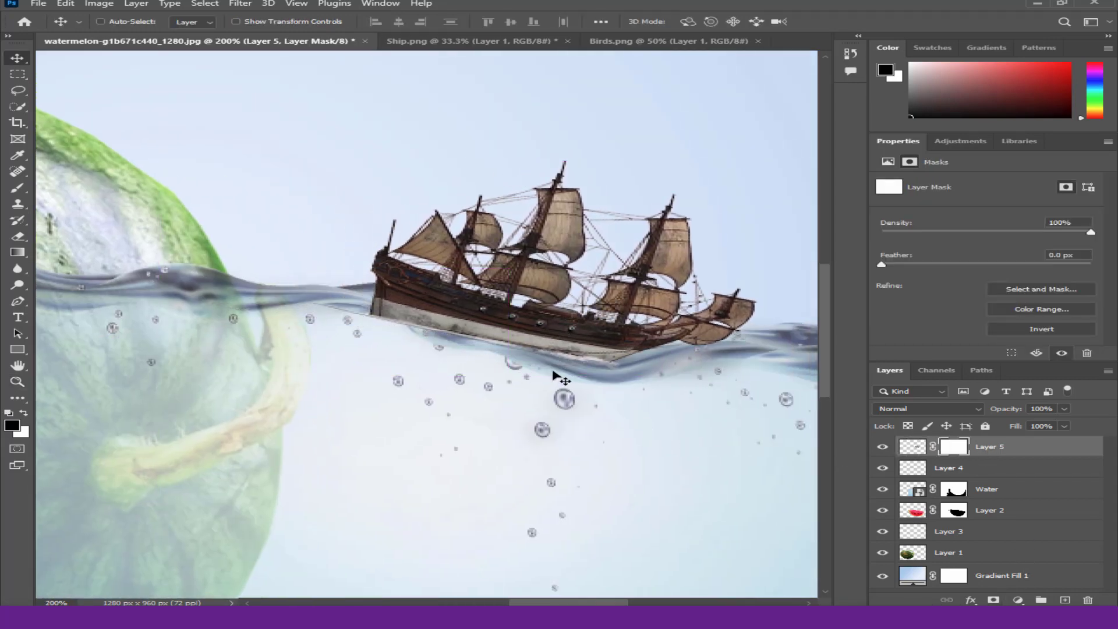
pyautogui.press('b')
pyautogui.rightClick(600, 375)
pyautogui.press('Return')
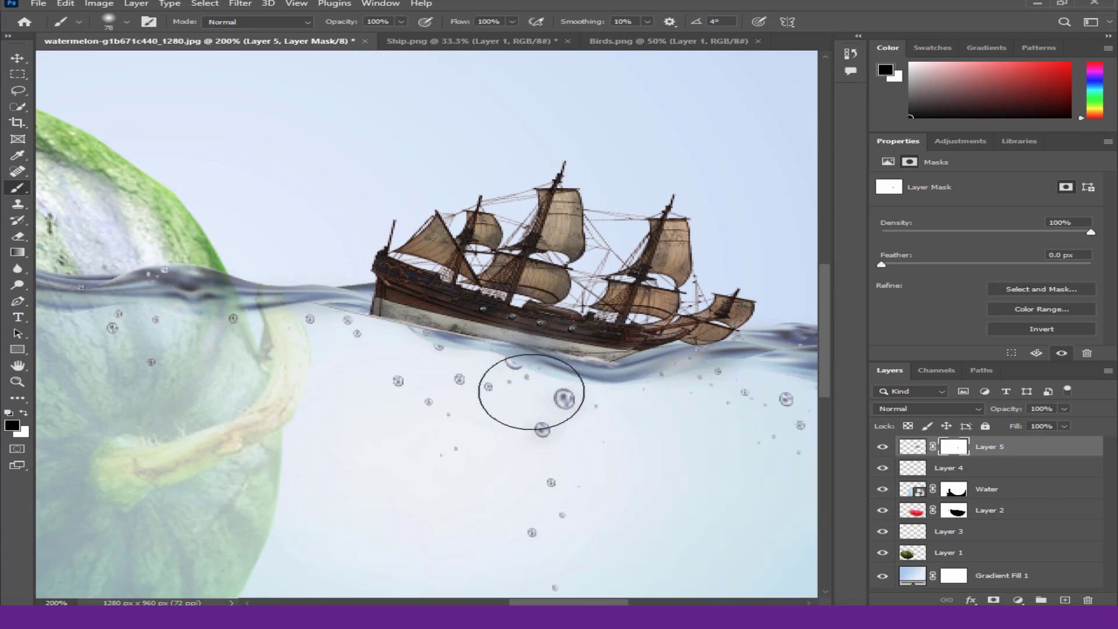
pyautogui.moveTo(536, 399)
pyautogui.mouseDown()
pyautogui.moveTo(354, 357)
pyautogui.moveTo(585, 385)
pyautogui.mouseUp()
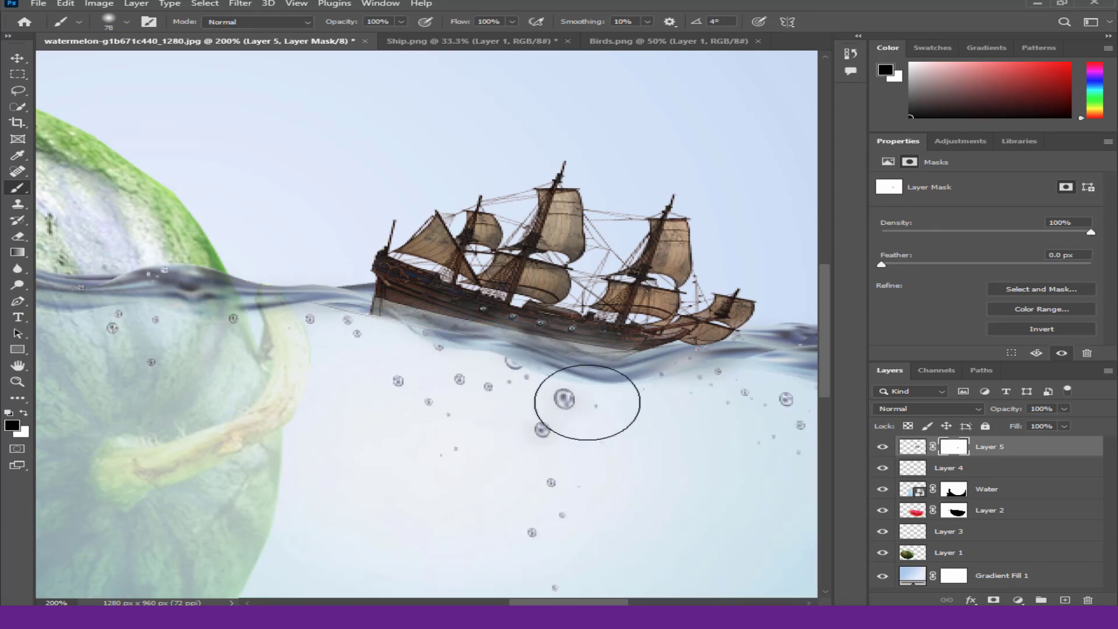
pyautogui.moveTo(390, 350); pyautogui.dragTo(594, 392)
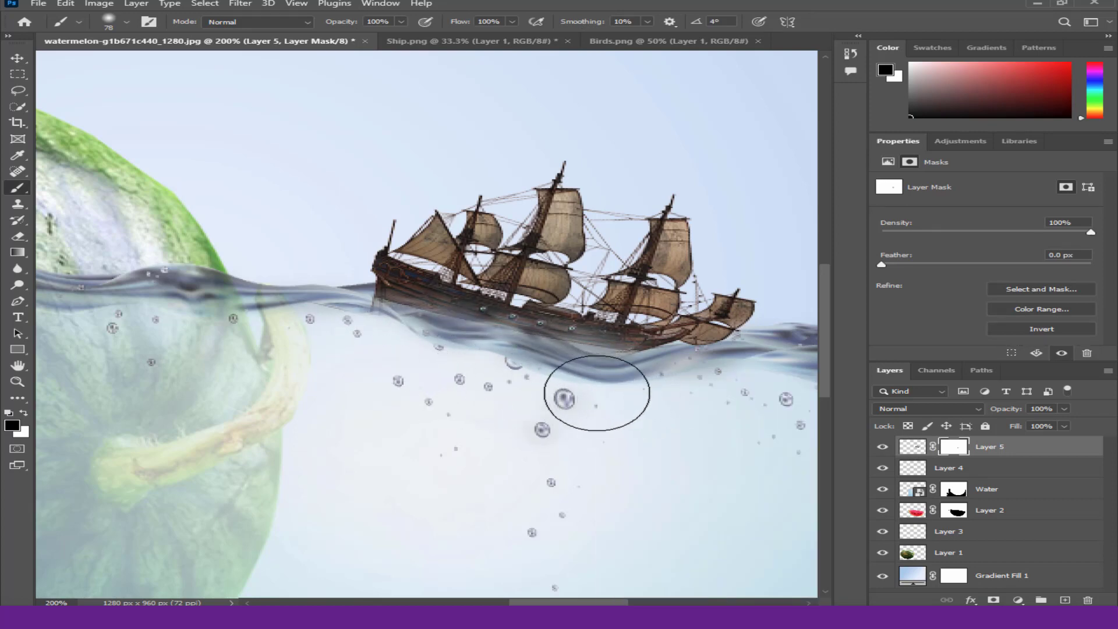
pyautogui.rightClick(583, 389)
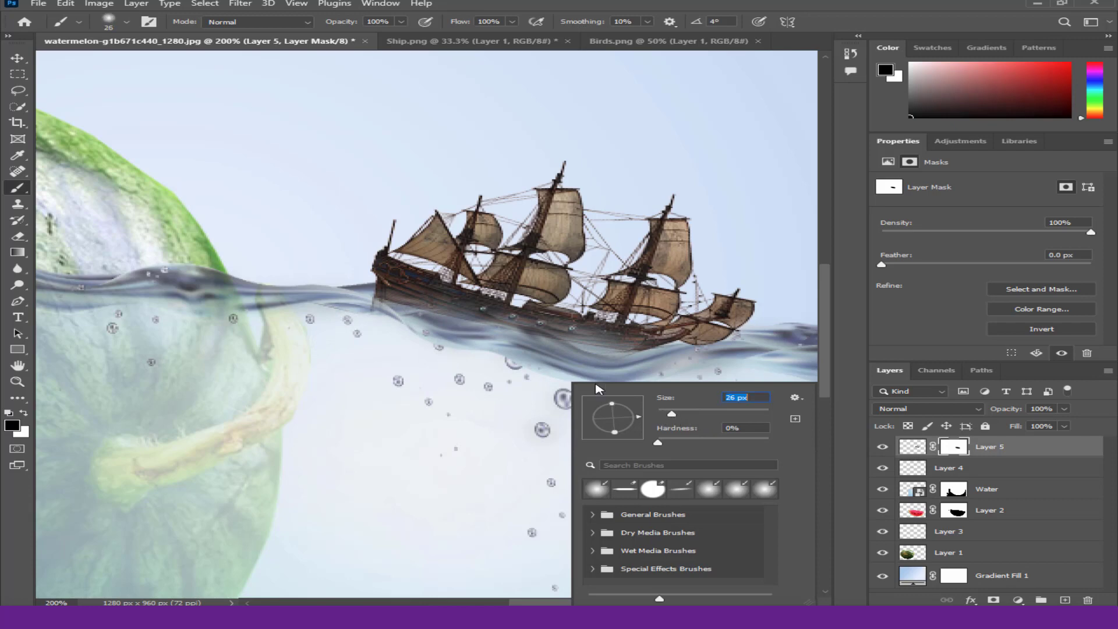
pyautogui.press('Return')
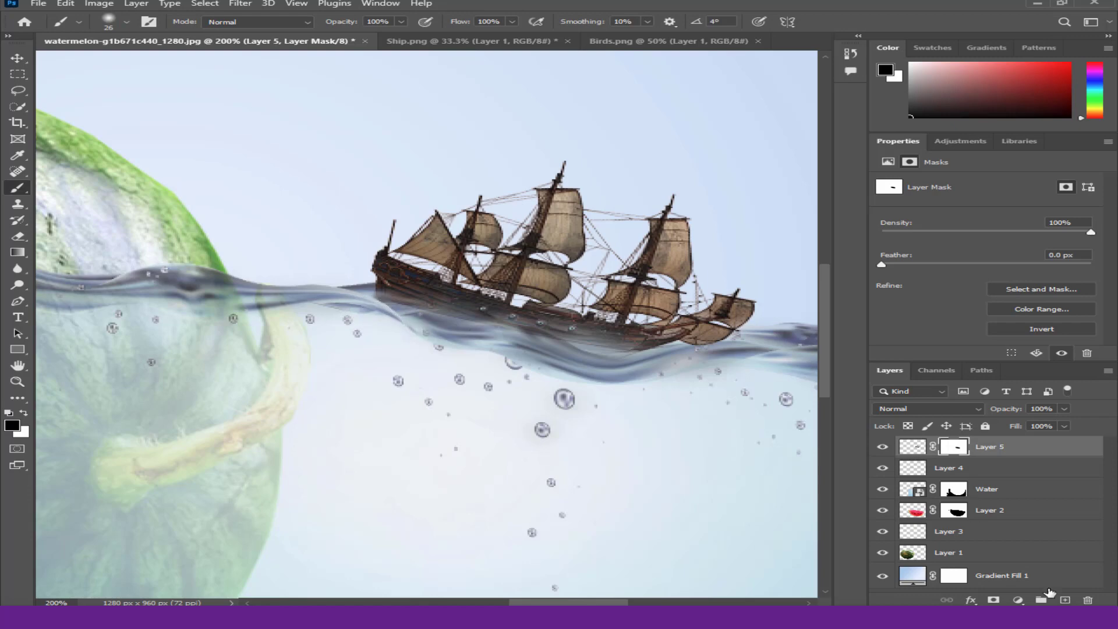
pyautogui.click(1065, 600)
# Lower the brush to 30% opacity and 12% flow and paint a first soft stroke on the sail
pyautogui.scroll(1, 573, 223)
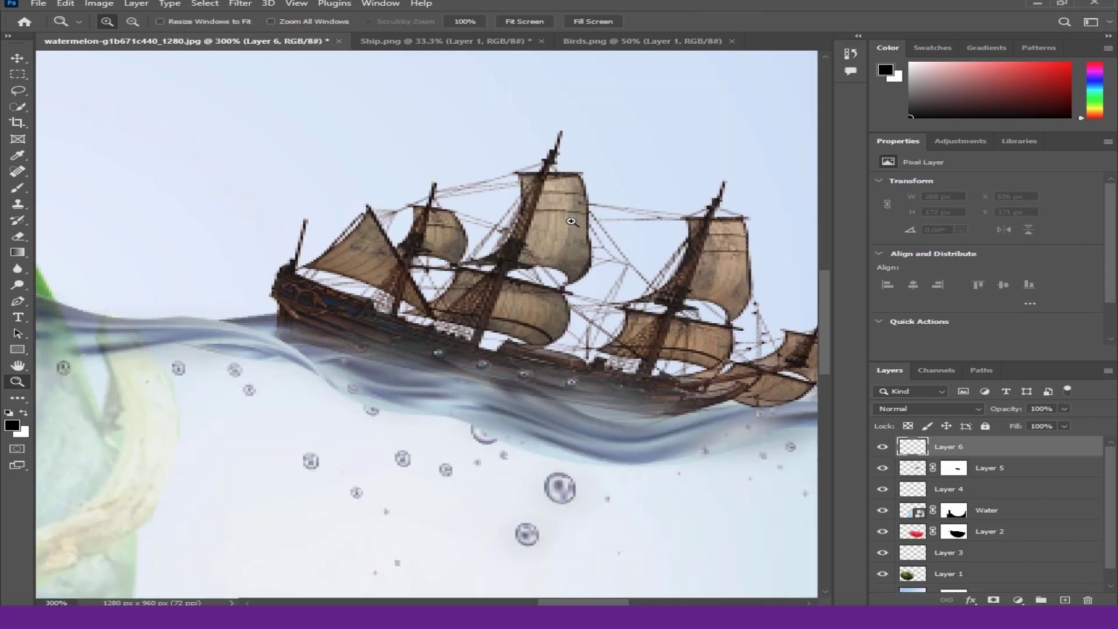
pyautogui.click(513, 22)
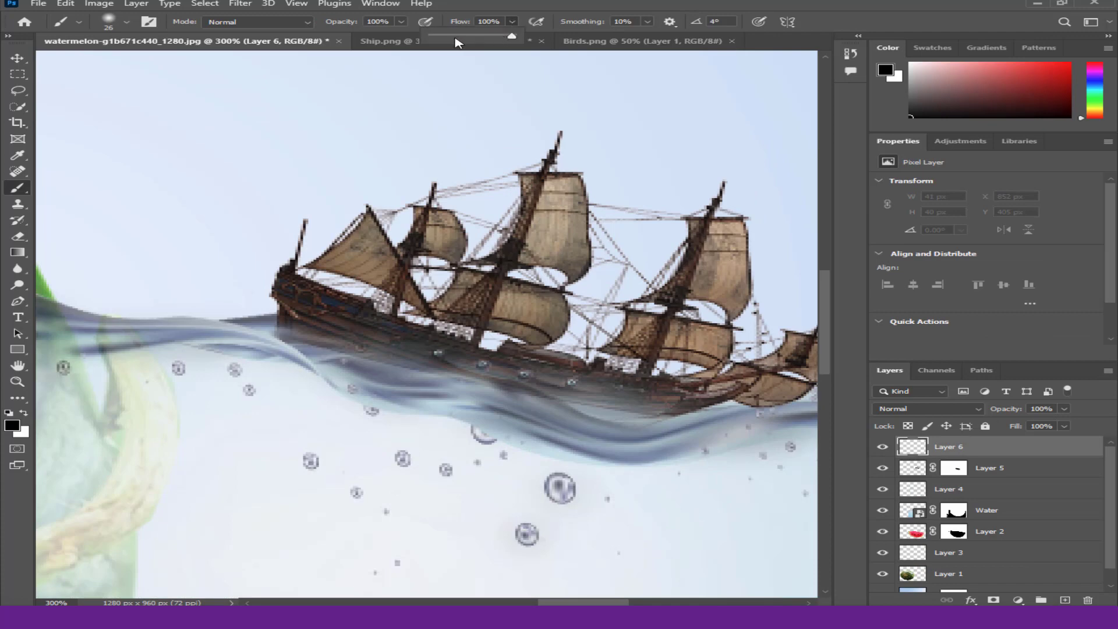
pyautogui.click(401, 22)
pyautogui.moveTo(407, 37); pyautogui.dragTo(342, 38)
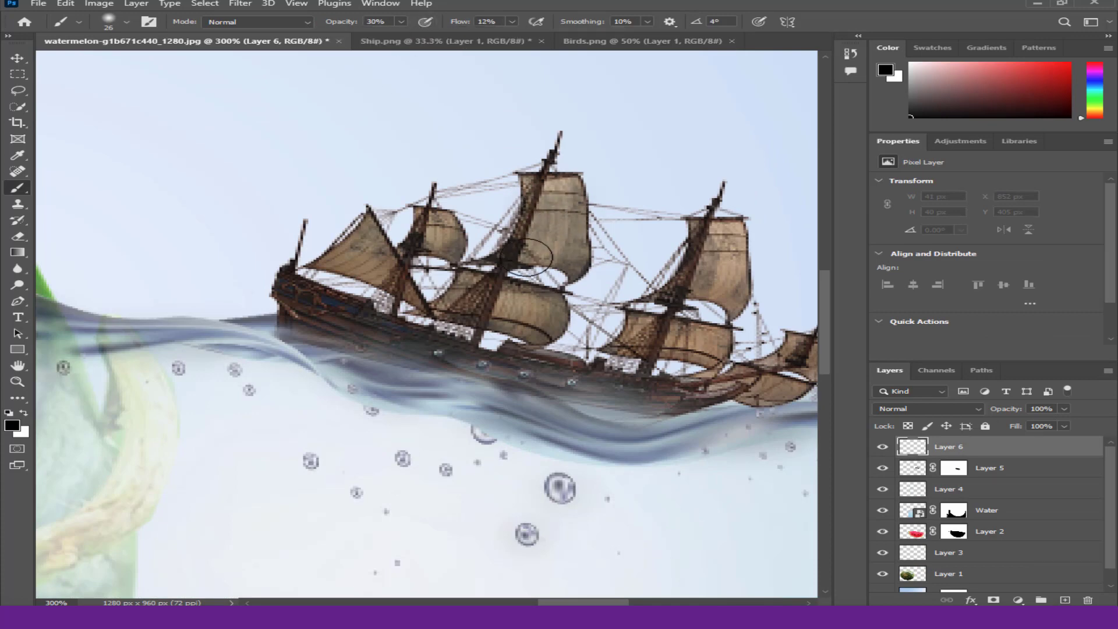
pyautogui.moveTo(548, 245); pyautogui.dragTo(512, 268)
pyautogui.rightClick(409, 251)
pyautogui.press('Return')
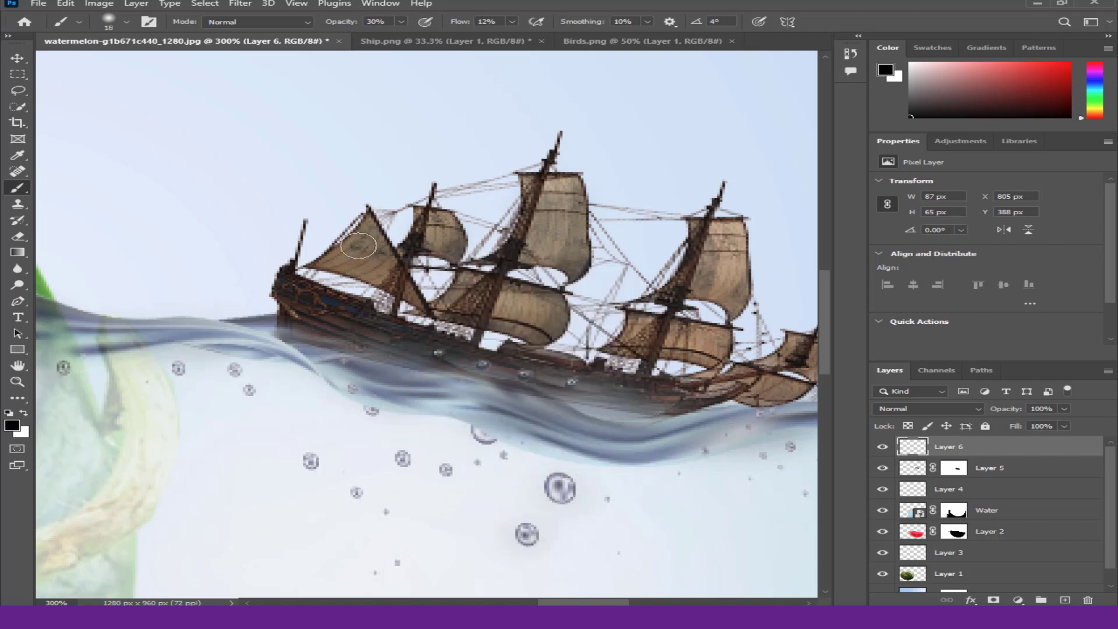
# Add faint dark shading strokes over the sails and the hull near the stern
pyautogui.moveTo(377, 265); pyautogui.dragTo(521, 310)
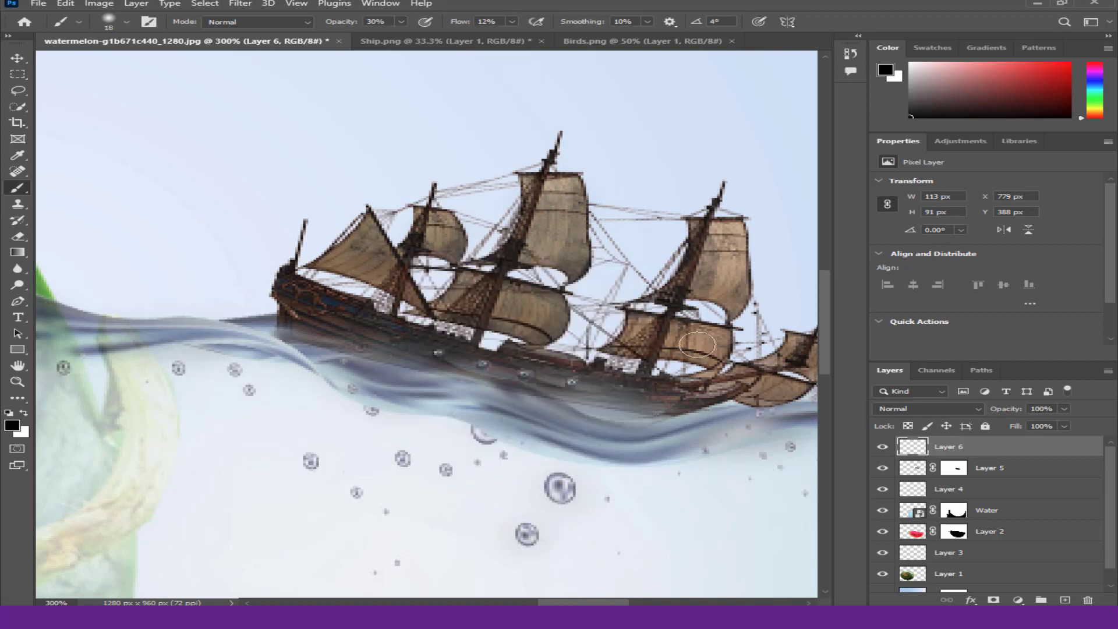
pyautogui.moveTo(697, 344); pyautogui.dragTo(692, 339)
pyautogui.moveTo(727, 277); pyautogui.dragTo(721, 263)
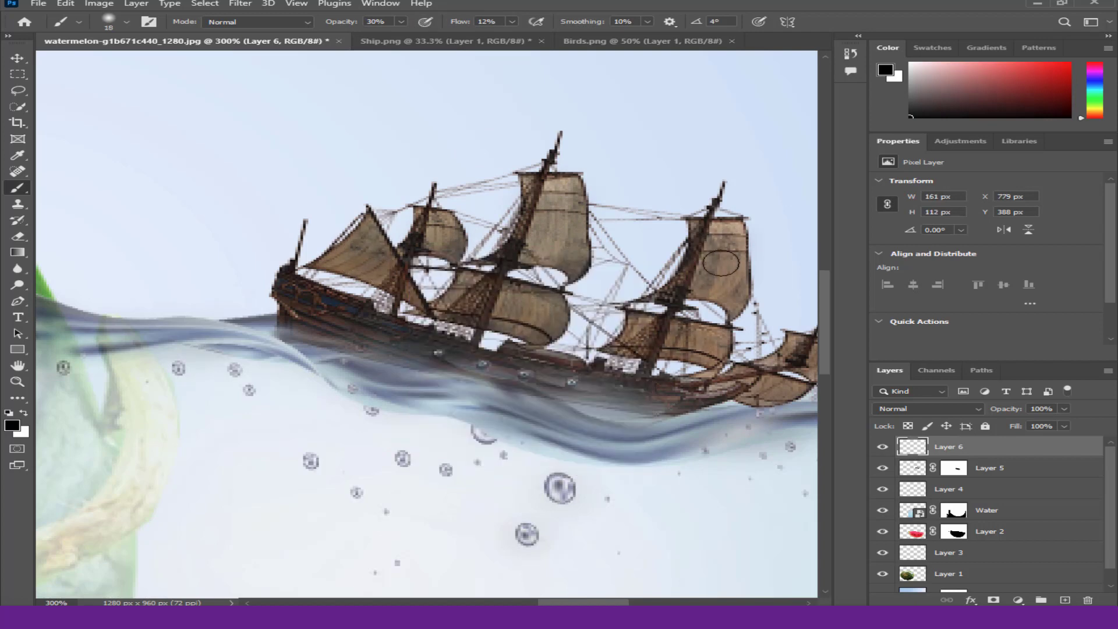
pyautogui.moveTo(770, 390); pyautogui.dragTo(777, 402)
pyautogui.hscroll(3, 722, 367)
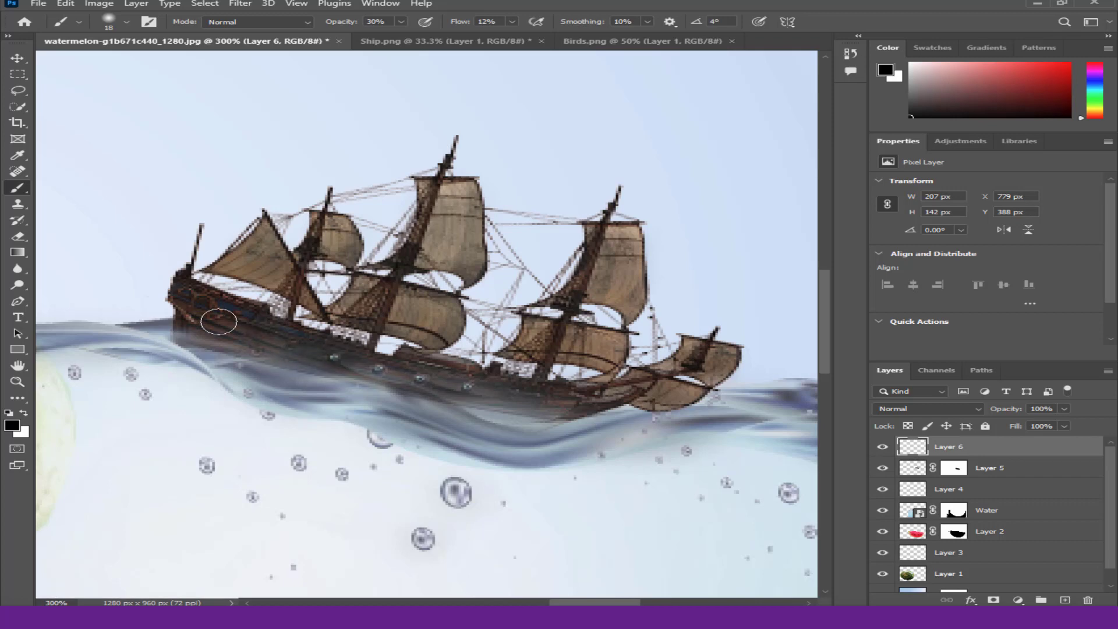
pyautogui.moveTo(250, 310); pyautogui.dragTo(393, 319)
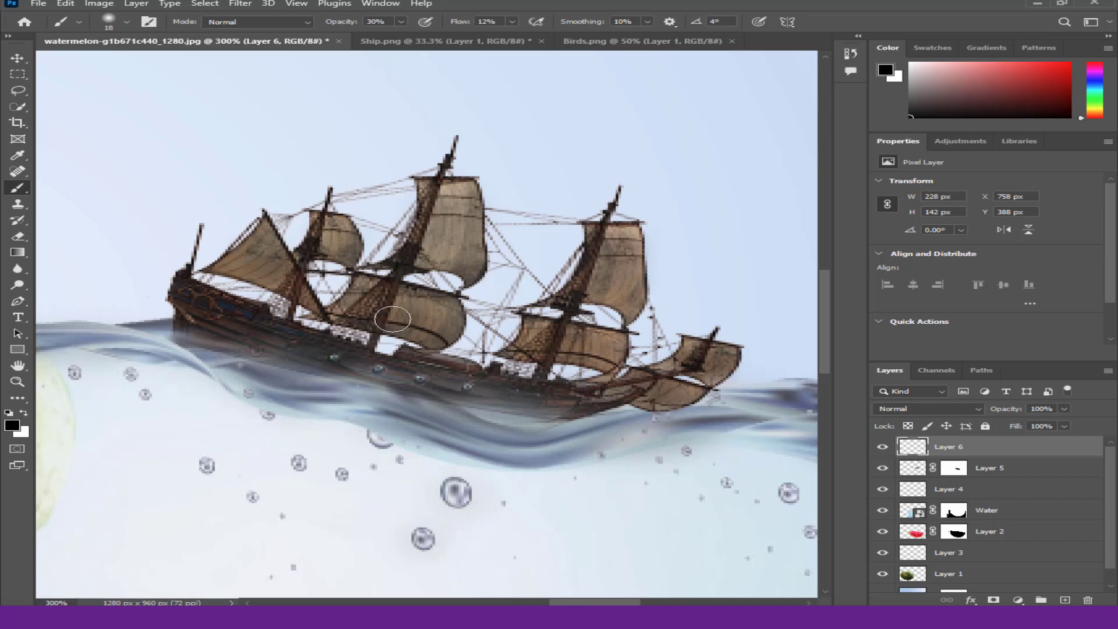
# Enlarge the ship on Layer 5 to 336 × 261 px
pyautogui.press('z')
pyautogui.hotkey('ctrl', '0')
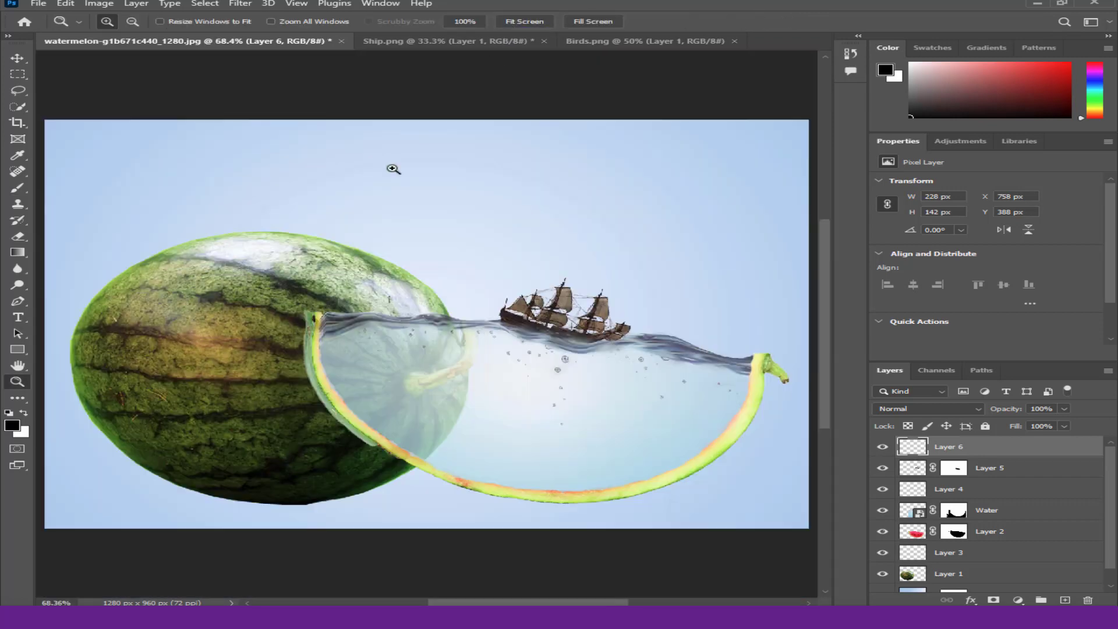
pyautogui.click(17, 58)
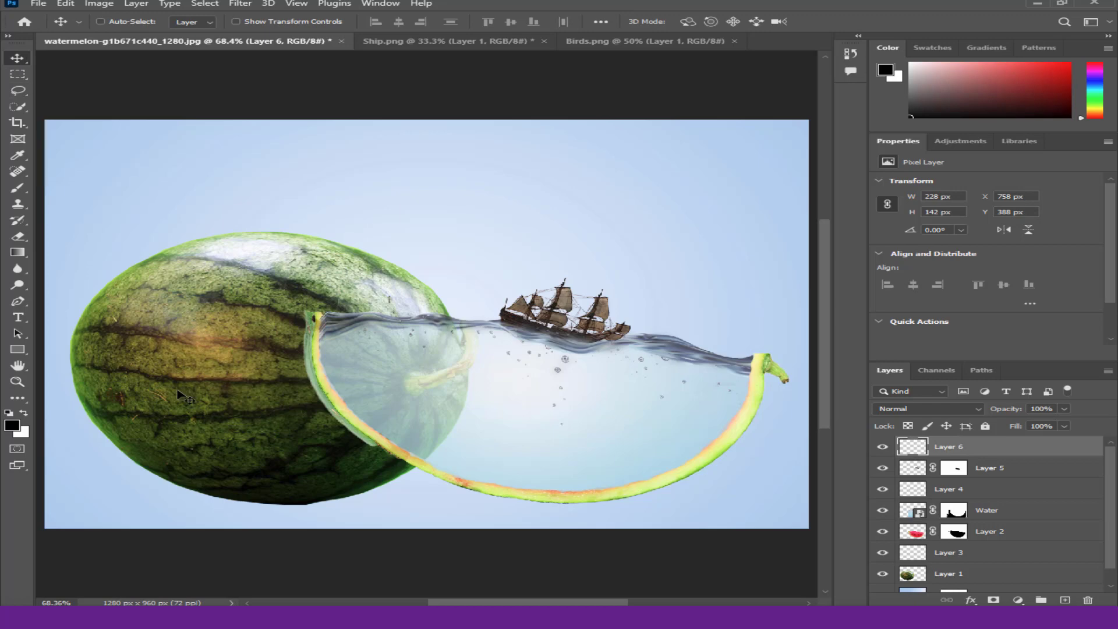
pyautogui.click(917, 470)
pyautogui.hotkey('ctrl', 't')
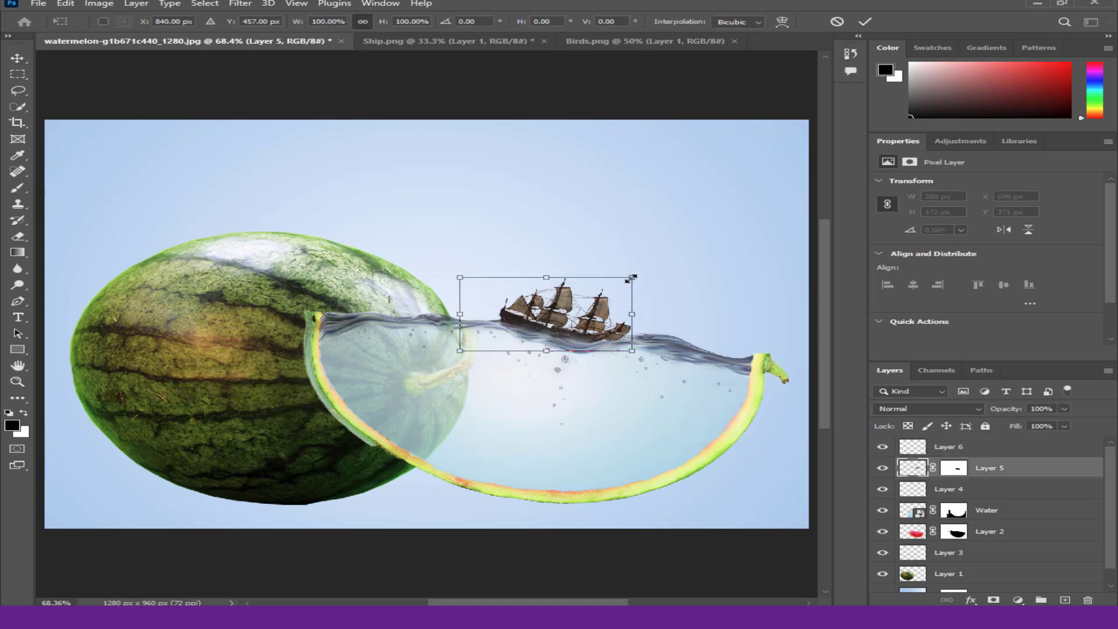
pyautogui.moveTo(632, 278); pyautogui.dragTo(641, 263)
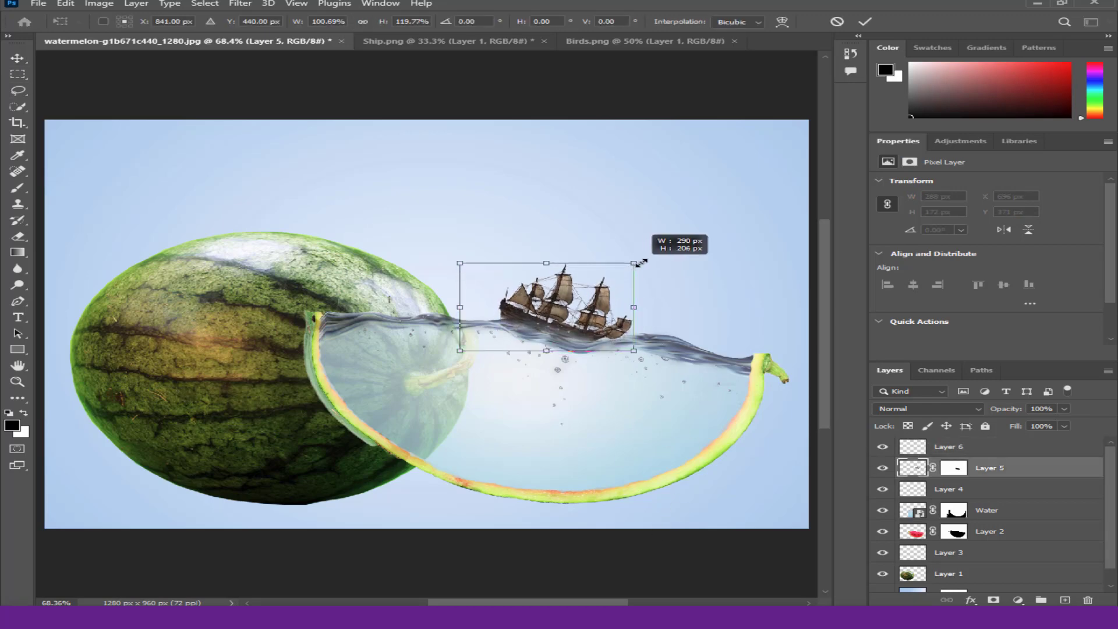
pyautogui.moveTo(642, 263); pyautogui.dragTo(661, 240)
pyautogui.press('Return')
# Nudge the ship slightly down and left on the water
pyautogui.hotkey('ctrl', 't')
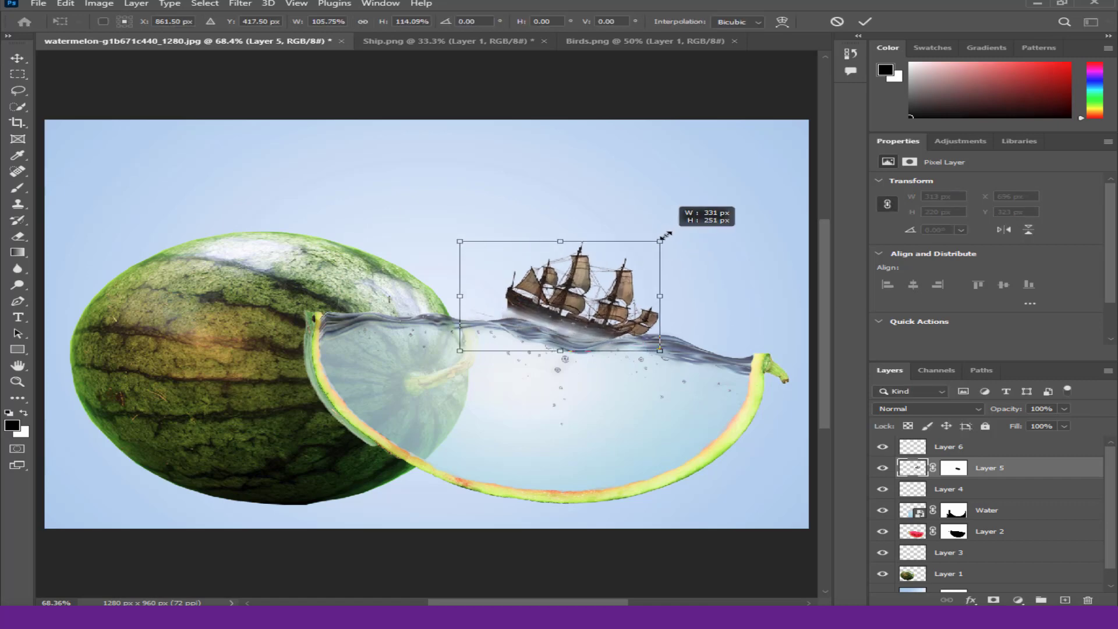
pyautogui.press('Return')
pyautogui.moveTo(608, 300); pyautogui.dragTo(602, 307)
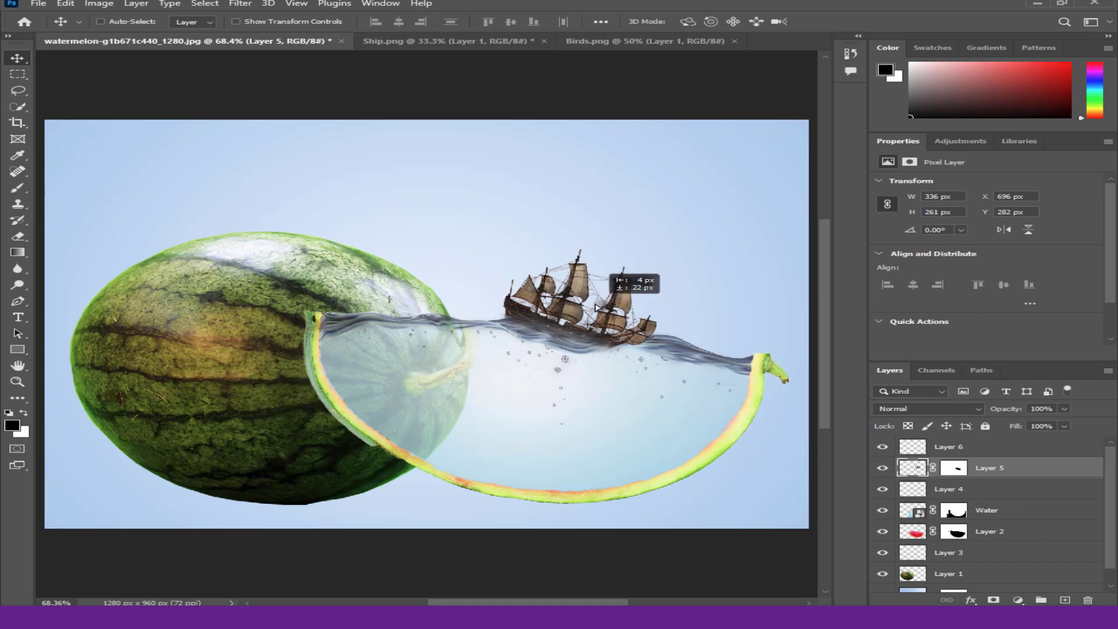
pyautogui.press('Left')
pyautogui.press('Left')
pyautogui.press('Left')
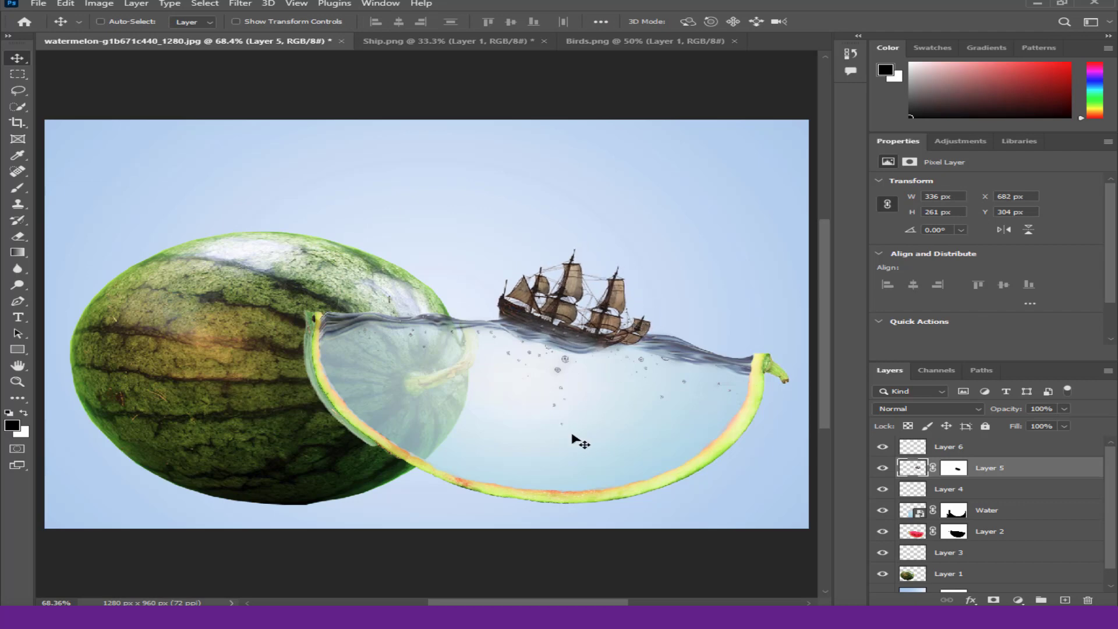
# Tilt the Water, Layer 2 and Layer 4 slice layers slightly together
pyautogui.click(1025, 515)
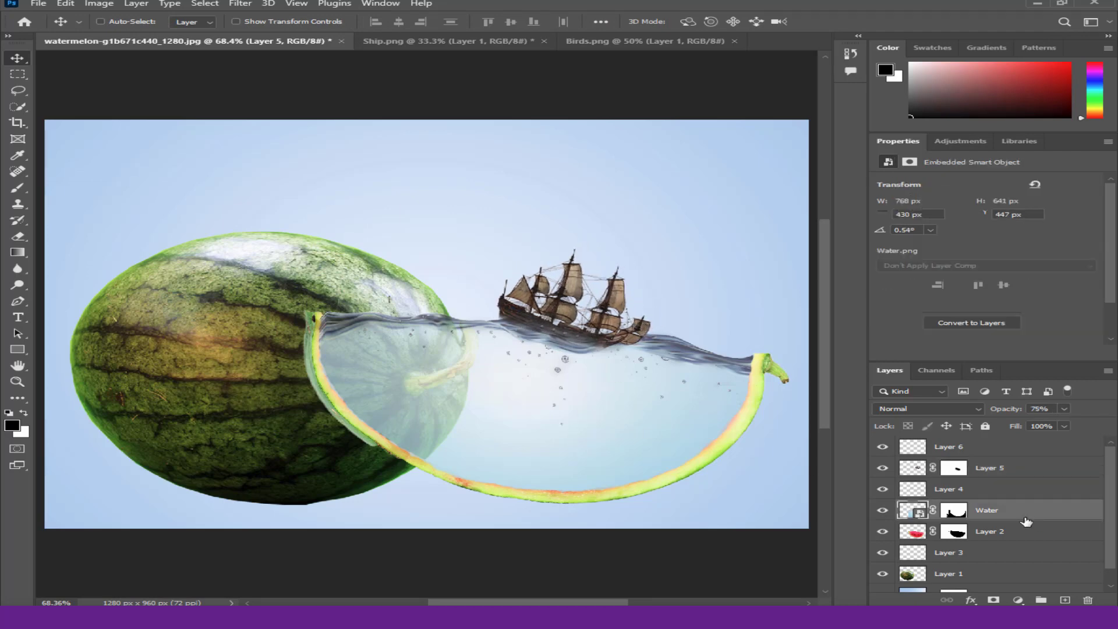
pyautogui.keyDown('ctrl'); pyautogui.click(1002, 531); pyautogui.keyUp('ctrl')
pyautogui.keyDown('ctrl'); pyautogui.click(982, 492); pyautogui.keyUp('ctrl')
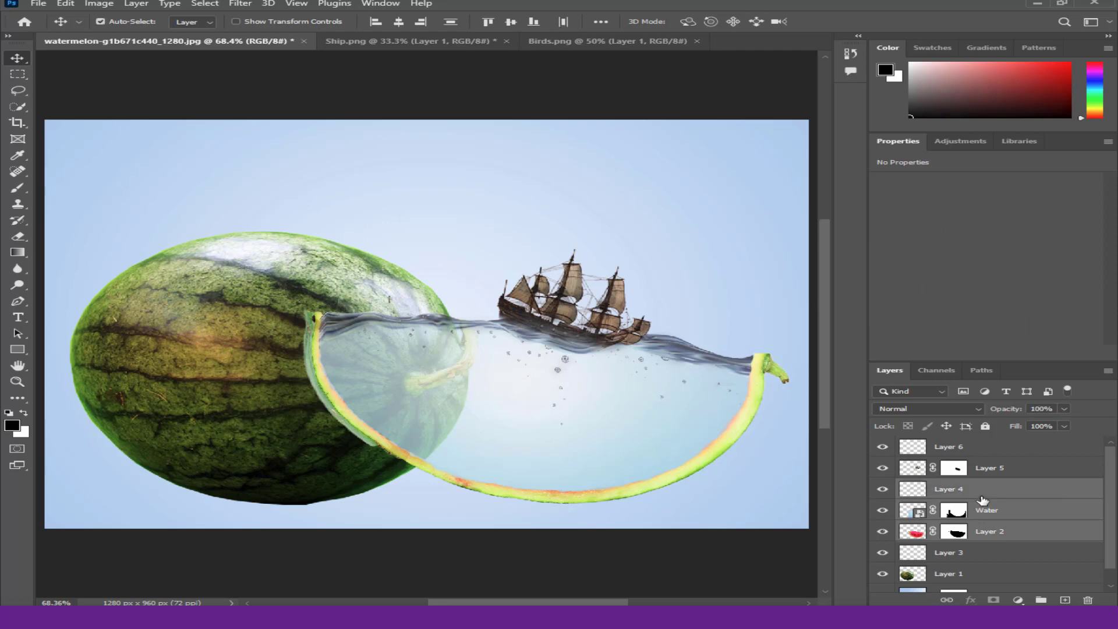
pyautogui.hotkey('ctrl', 't')
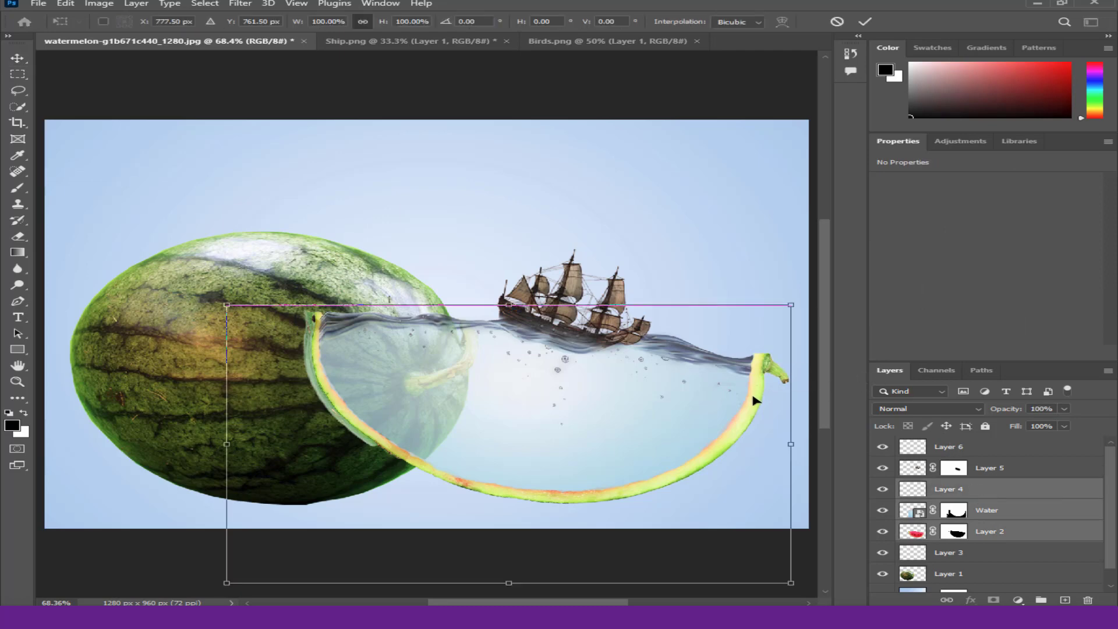
pyautogui.moveTo(804, 390); pyautogui.dragTo(769, 372)
pyautogui.hotkey('ctrl', 'z')
pyautogui.moveTo(761, 308); pyautogui.dragTo(749, 285)
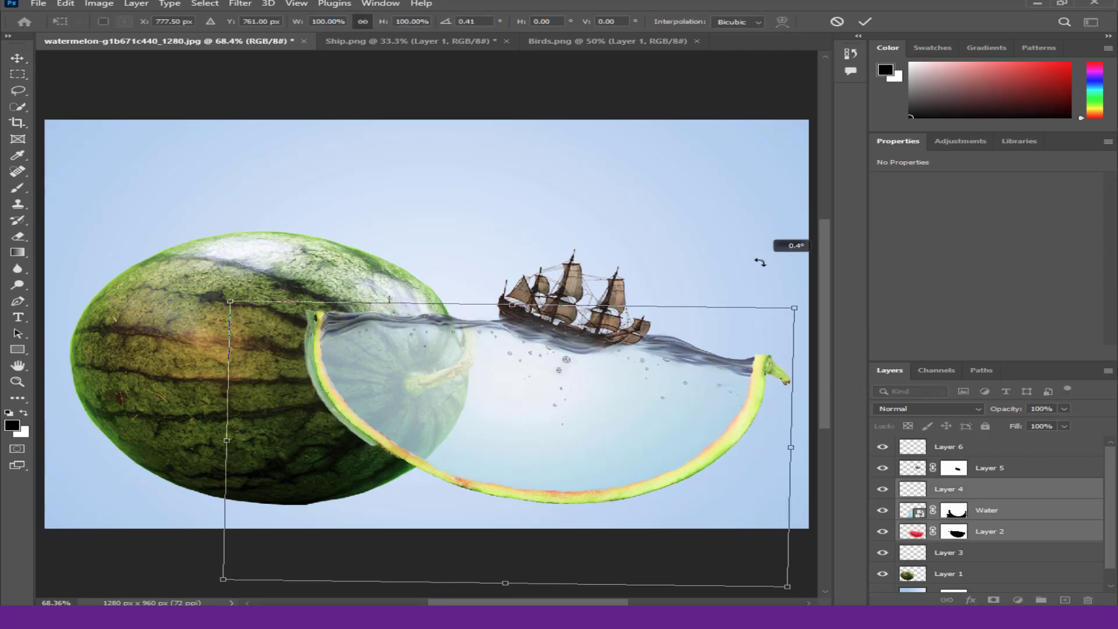
pyautogui.press('Return')
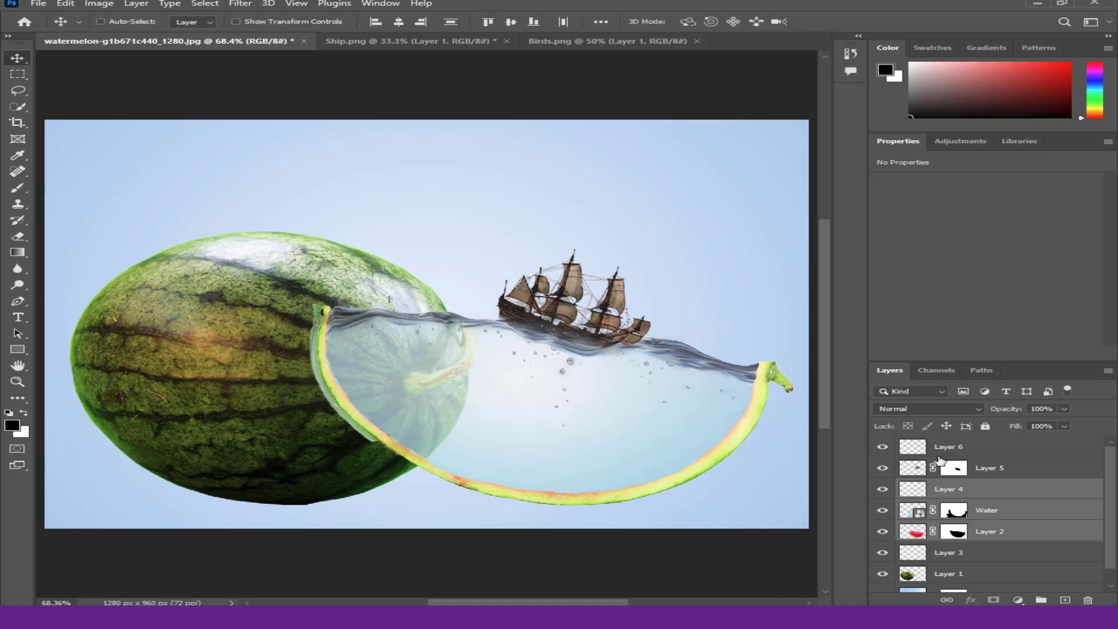
# Lower the ship layers 5 and 6 slightly into the water, then show the Ship.png document
pyautogui.click(958, 449)
pyautogui.keyDown('ctrl'); pyautogui.click(985, 470); pyautogui.keyUp('ctrl')
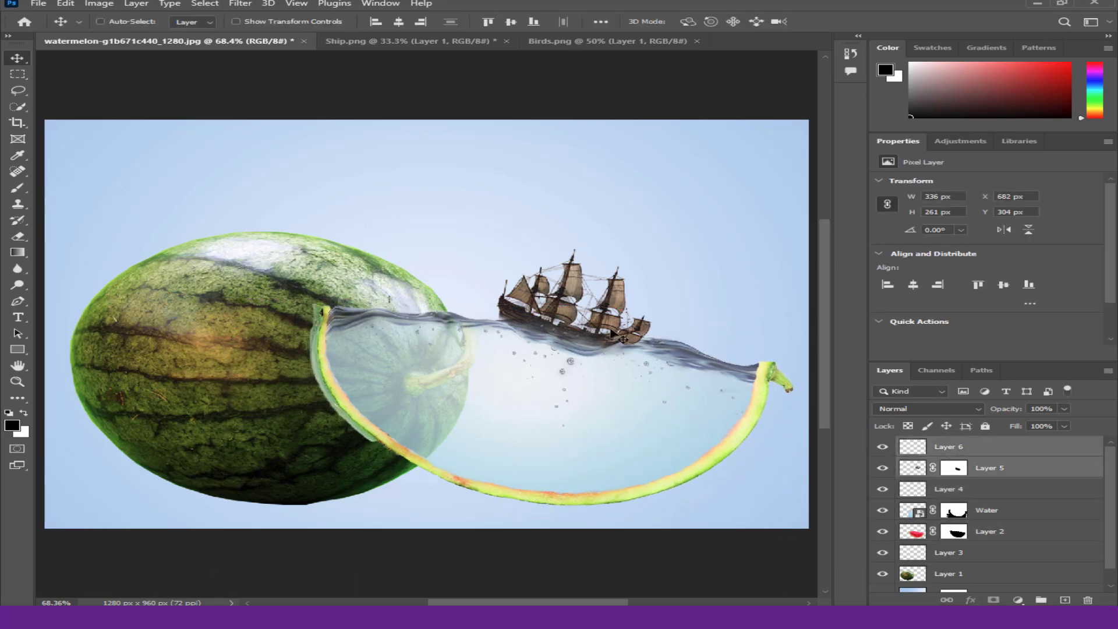
pyautogui.press('Down')
pyautogui.press('Down')
pyautogui.press('Down')
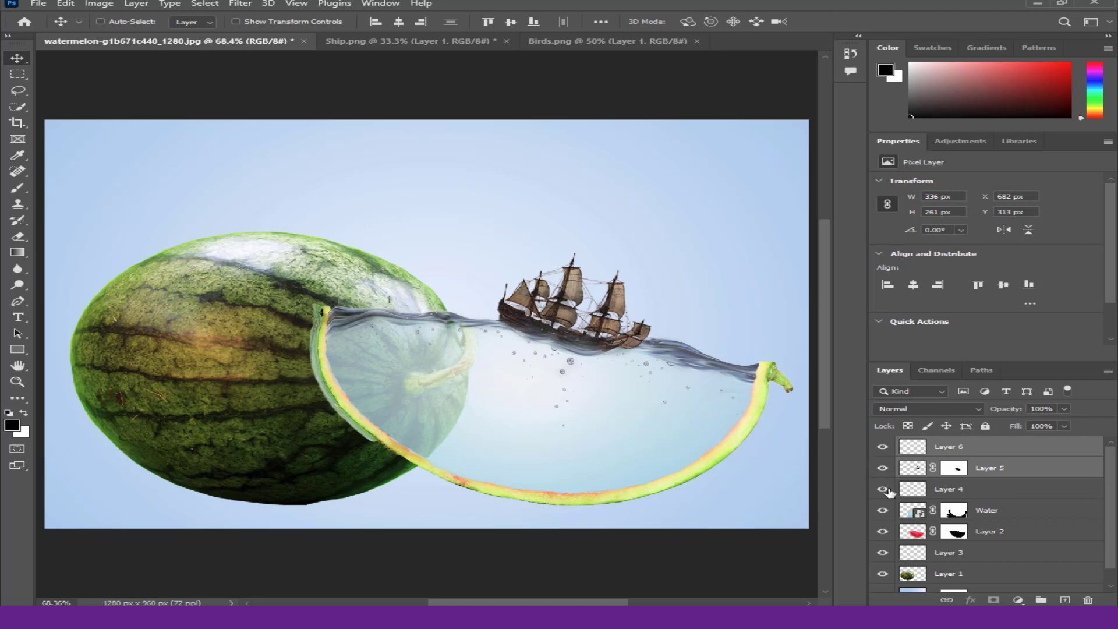
pyautogui.click(996, 472)
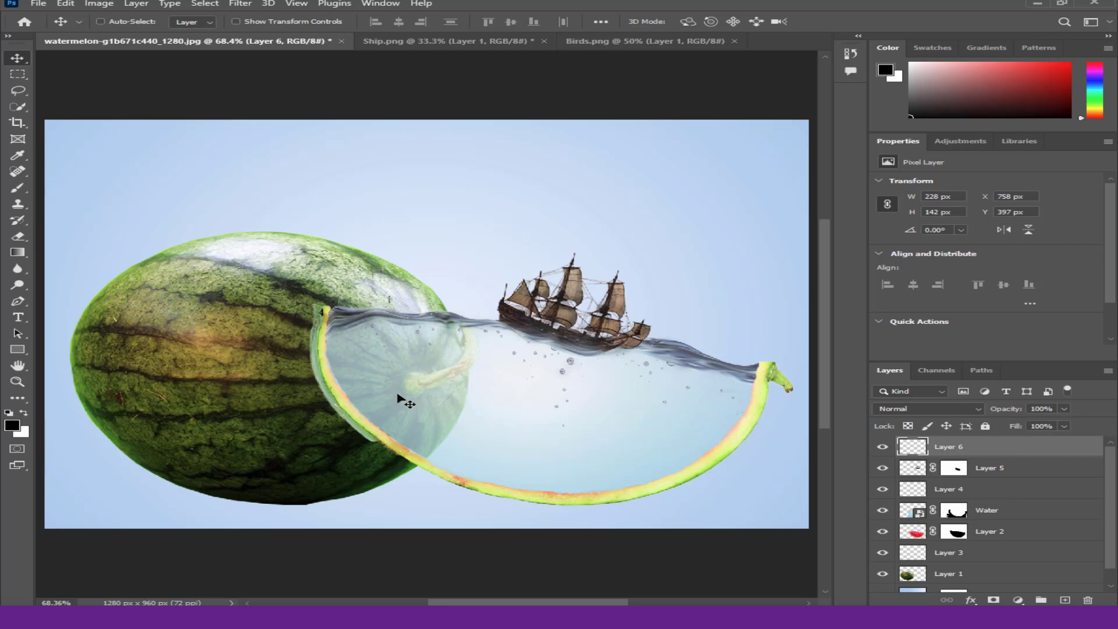
pyautogui.click(428, 41)
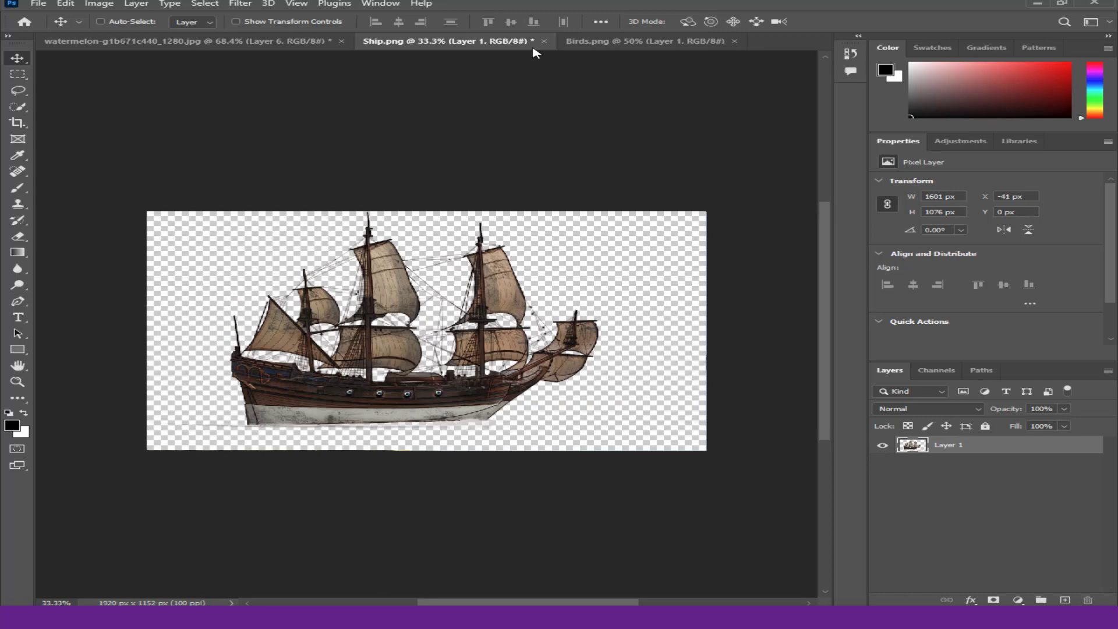
# Close Ship.png without saving and copy the Birds.png layer into the watermelon composition
pyautogui.click(544, 41)
pyautogui.click(549, 228)
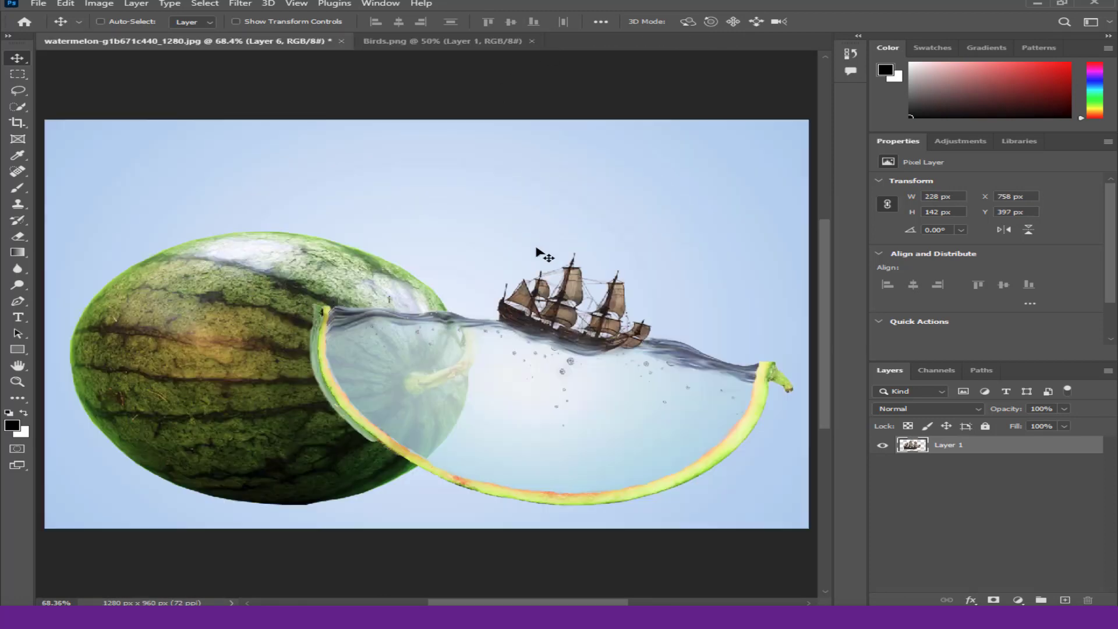
pyautogui.click(507, 42)
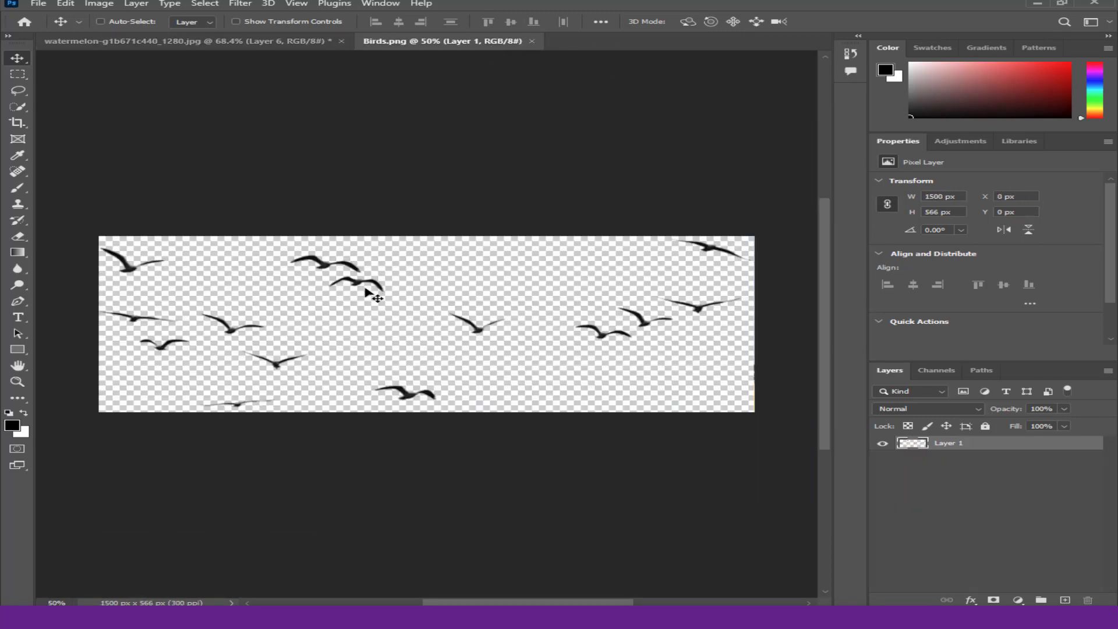
pyautogui.moveTo(366, 289)
pyautogui.mouseDown()
pyautogui.moveTo(253, 122)
pyautogui.moveTo(299, 155)
pyautogui.moveTo(308, 194)
pyautogui.moveTo(220, 220)
pyautogui.mouseUp()
# Shrink the birds to 231 × 142 px, tilt them clockwise and place them above the ship
pyautogui.hotkey('ctrl', 't')
pyautogui.moveTo(486, 114); pyautogui.dragTo(477, 140)
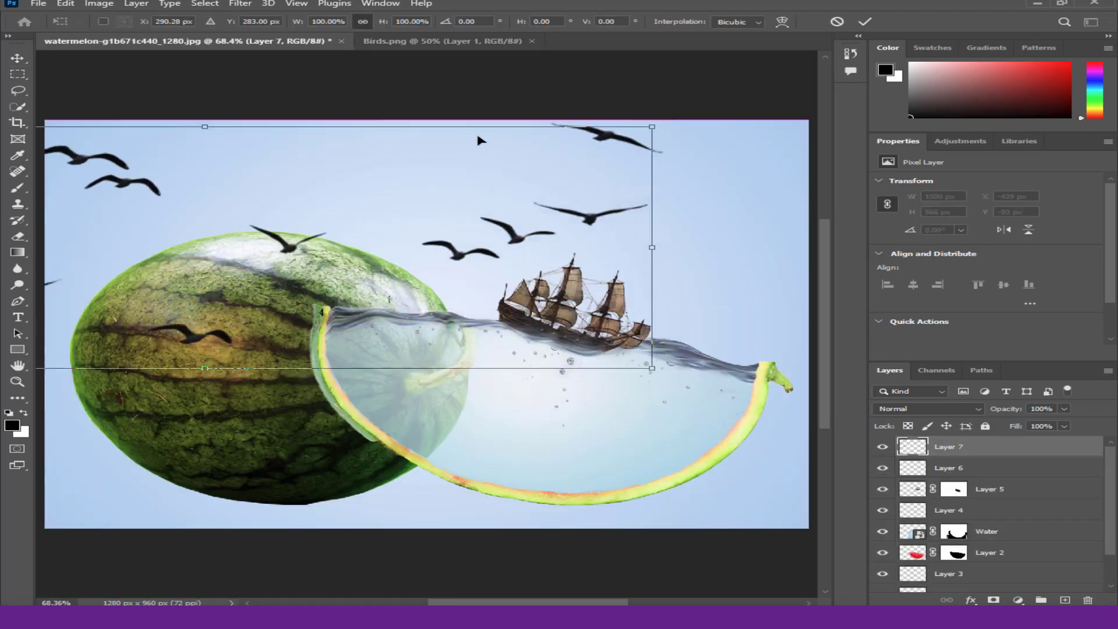
pyautogui.moveTo(651, 127); pyautogui.dragTo(300, 208)
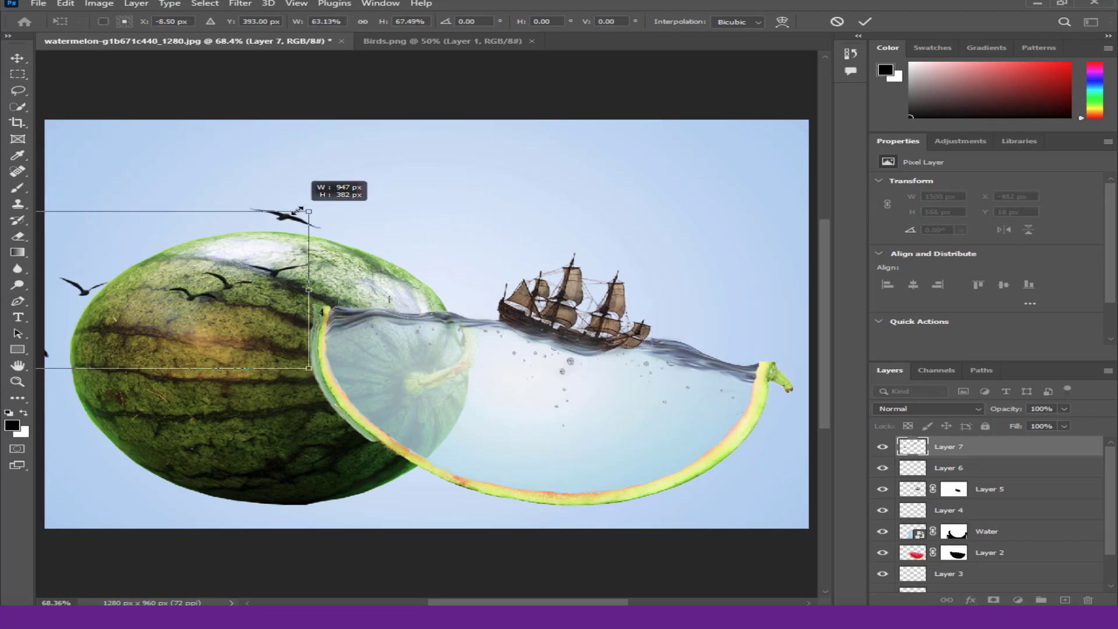
pyautogui.moveTo(287, 250)
pyautogui.mouseDown()
pyautogui.moveTo(466, 142)
pyautogui.moveTo(361, 165)
pyautogui.moveTo(453, 184)
pyautogui.moveTo(337, 182)
pyautogui.mouseUp()
pyautogui.moveTo(233, 221); pyautogui.dragTo(527, 193)
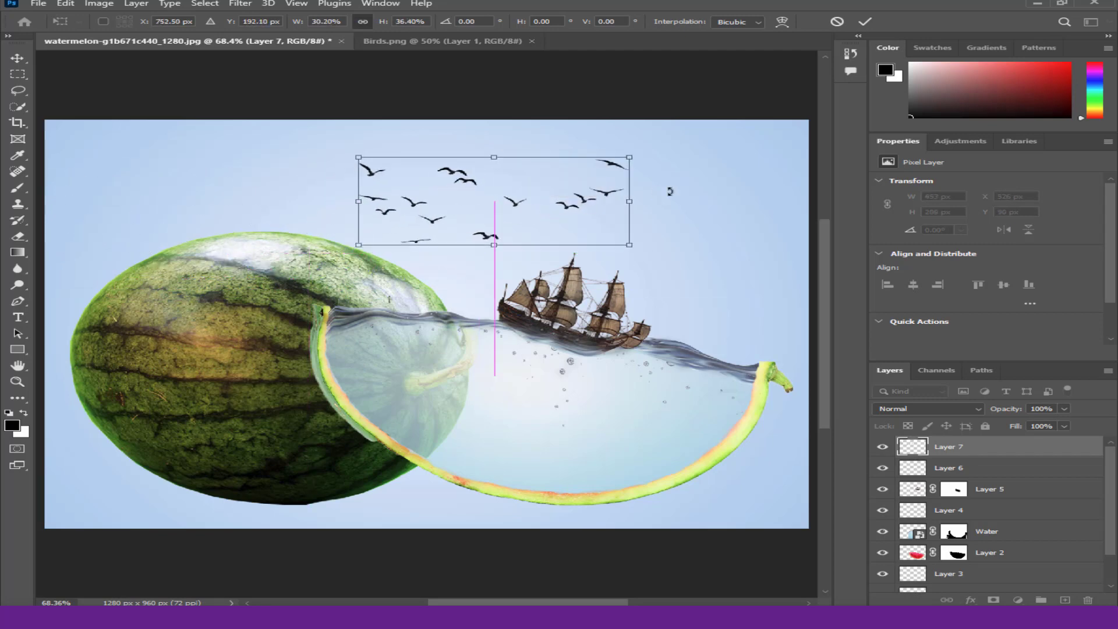
pyautogui.moveTo(670, 191)
pyautogui.mouseDown()
pyautogui.moveTo(656, 225)
pyautogui.moveTo(554, 196)
pyautogui.mouseUp()
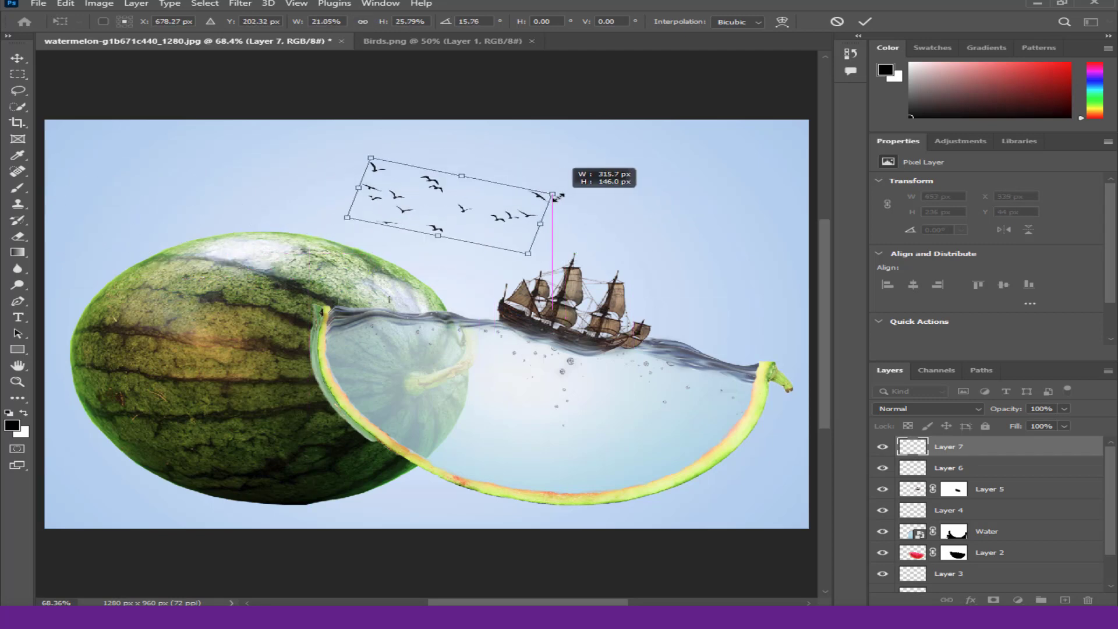
pyautogui.moveTo(406, 234)
pyautogui.mouseDown()
pyautogui.moveTo(546, 247)
pyautogui.moveTo(512, 257)
pyautogui.mouseUp()
pyautogui.moveTo(634, 230); pyautogui.dragTo(581, 224)
pyautogui.press('Return')
pyautogui.moveTo(499, 239); pyautogui.dragTo(478, 243)
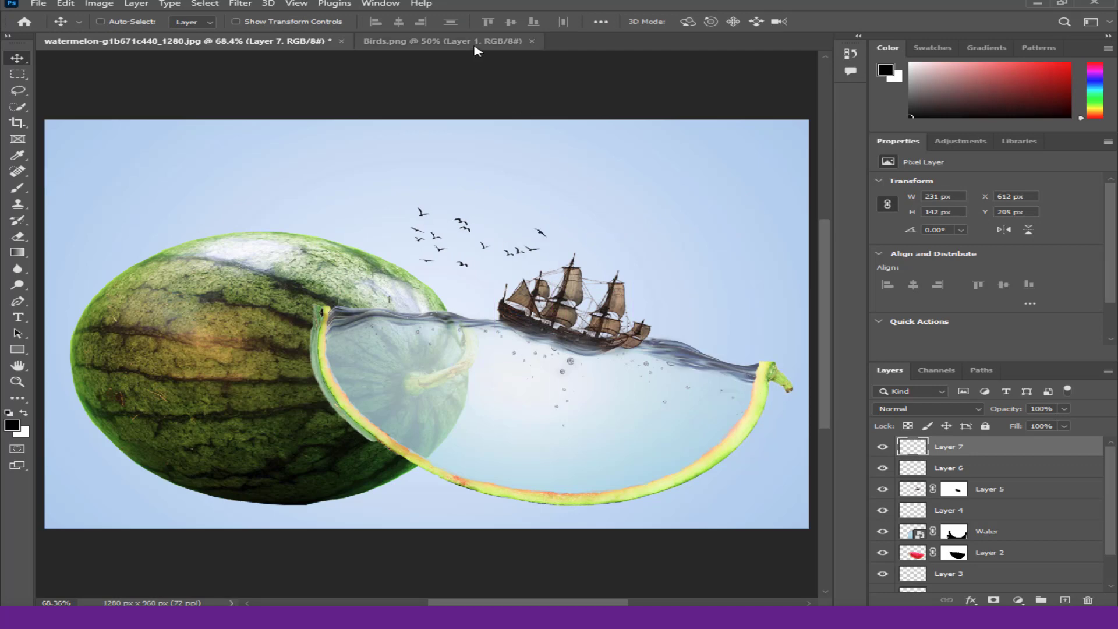
# Close Birds.png and drag the clouds from Clouds.png into the watermelon composition
pyautogui.click(531, 41)
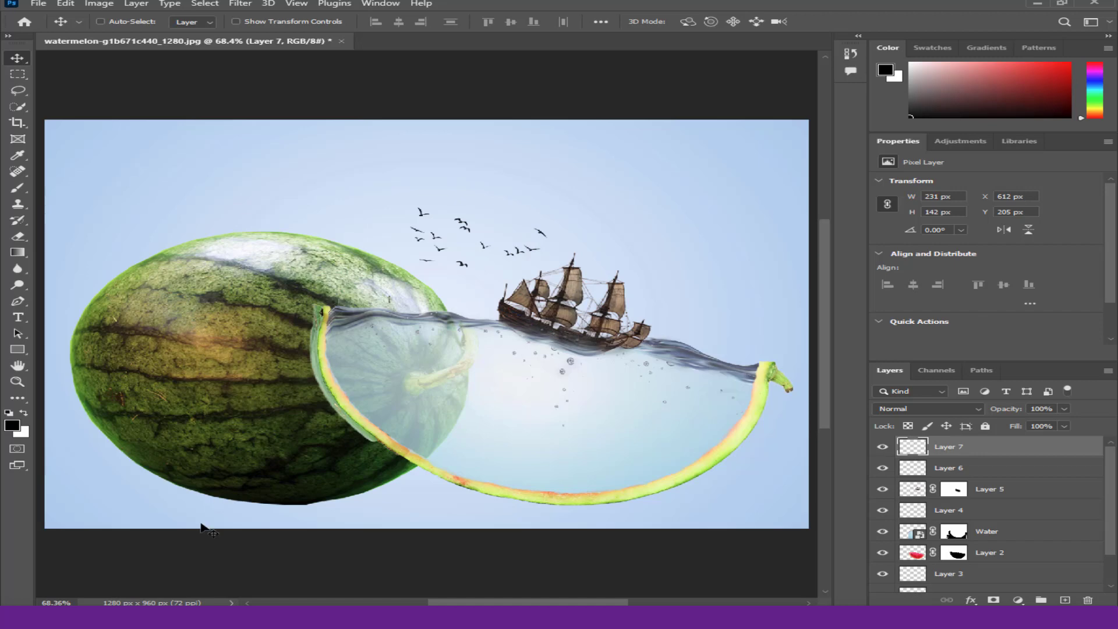
pyautogui.click(446, 41)
pyautogui.moveTo(193, 274)
pyautogui.mouseDown()
pyautogui.moveTo(226, 47)
pyautogui.moveTo(331, 162)
pyautogui.moveTo(361, 130)
pyautogui.moveTo(442, 203)
pyautogui.mouseUp()
# Shrink and flatten the clouds to span the upper sky
pyautogui.hotkey('ctrl', 't')
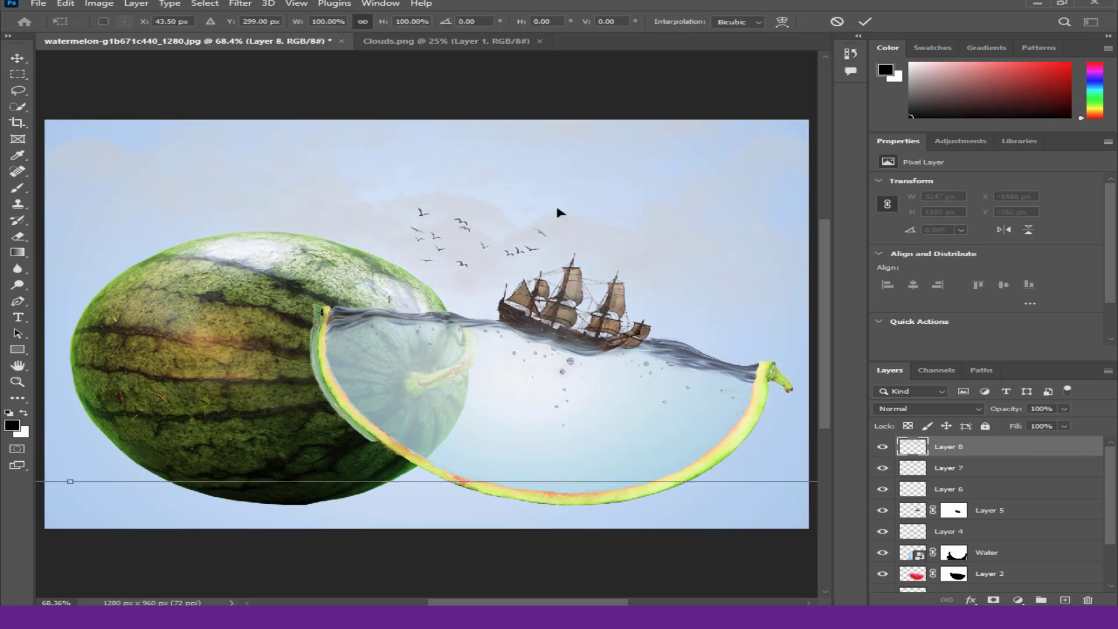
pyautogui.moveTo(524, 212); pyautogui.dragTo(311, 270)
pyautogui.moveTo(720, 74)
pyautogui.mouseDown()
pyautogui.moveTo(430, 187)
pyautogui.moveTo(657, 120)
pyautogui.moveTo(469, 232)
pyautogui.mouseUp()
pyautogui.moveTo(347, 279); pyautogui.dragTo(611, 187)
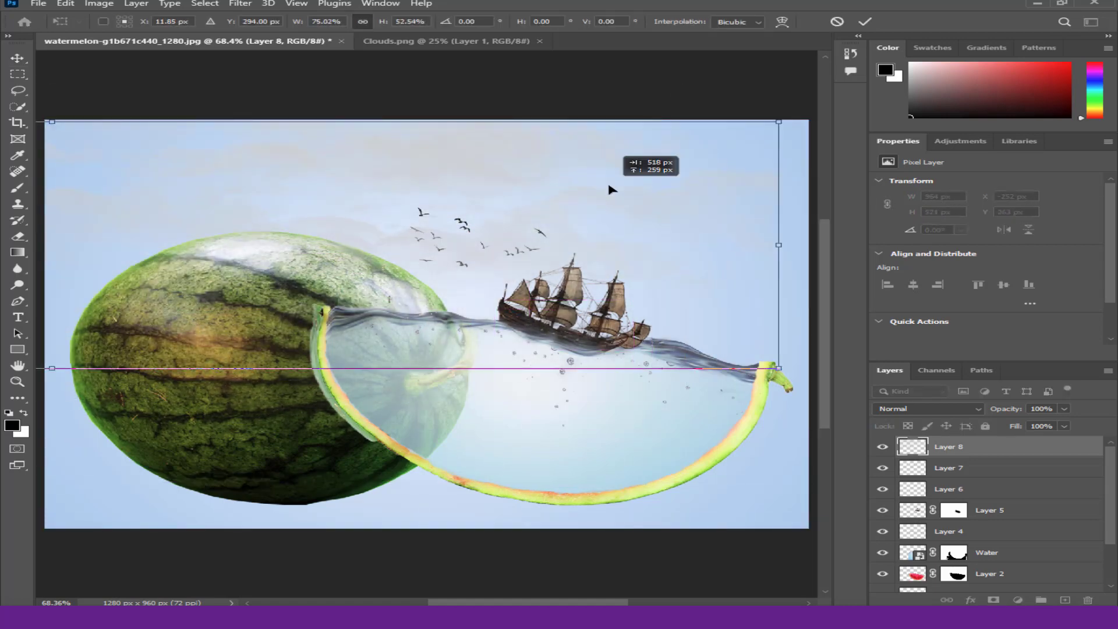
pyautogui.moveTo(794, 110)
pyautogui.mouseDown()
pyautogui.moveTo(584, 200)
pyautogui.moveTo(612, 167)
pyautogui.moveTo(629, 173)
pyautogui.mouseUp()
pyautogui.press('Return')
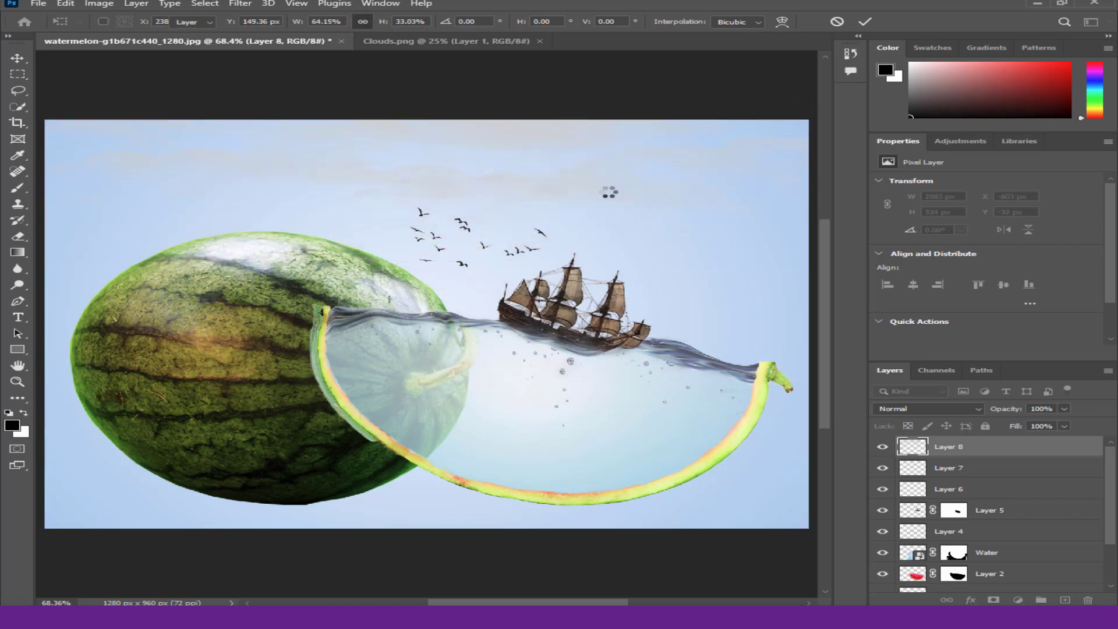
# Tilt the clouds slightly, shift them right, and blend them with Linear Dodge (Add)
pyautogui.moveTo(600, 209); pyautogui.dragTo(624, 203)
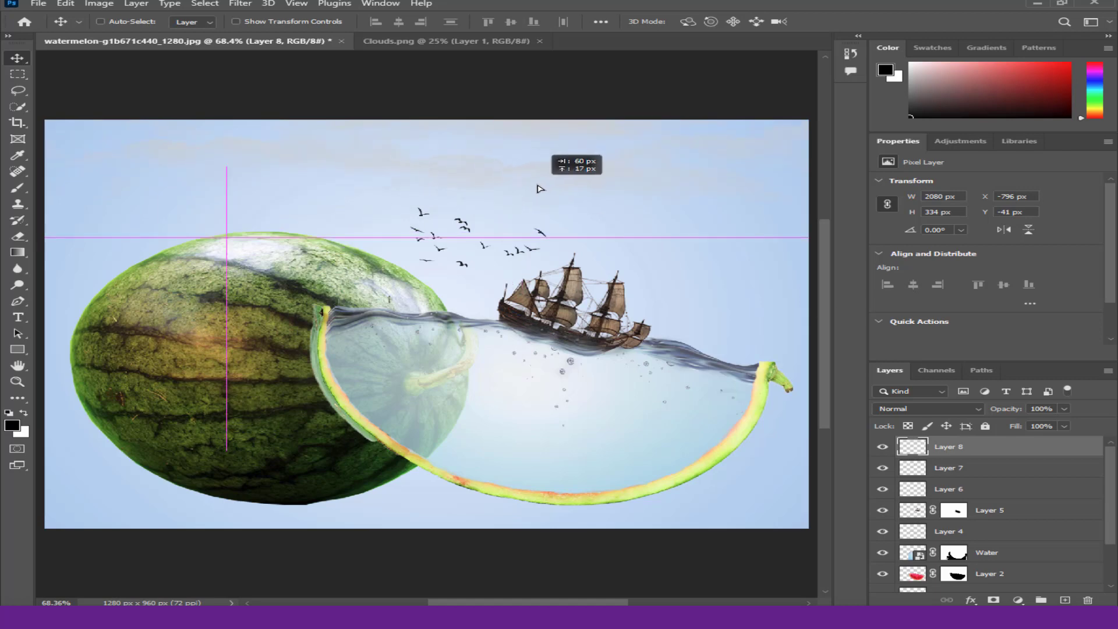
pyautogui.hotkey('ctrl', 't')
pyautogui.moveTo(286, 240); pyautogui.dragTo(280, 245)
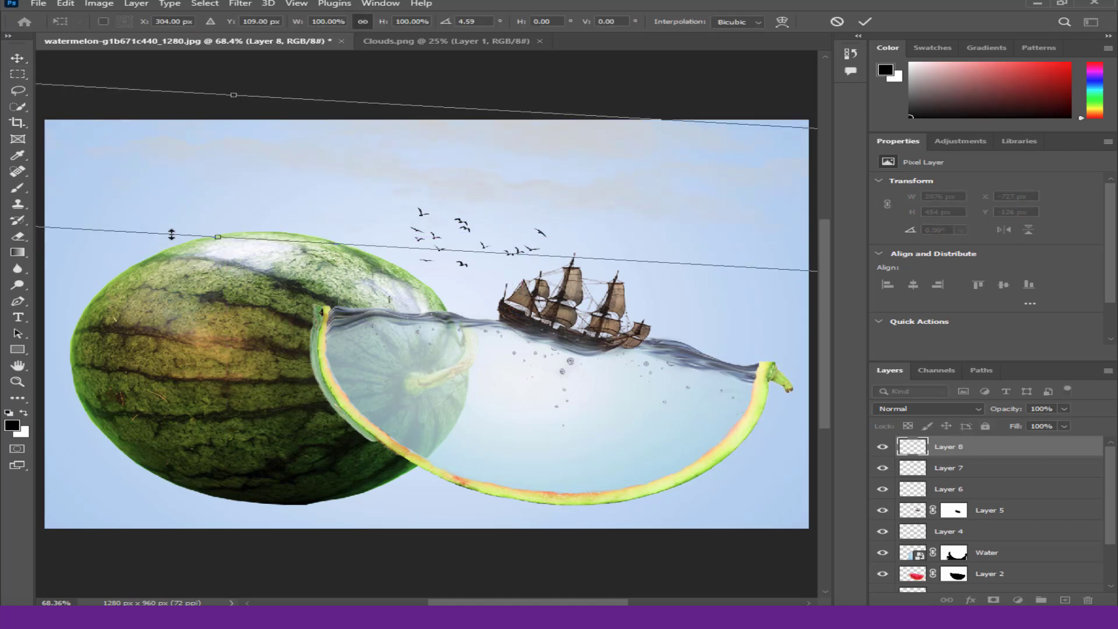
pyautogui.moveTo(343, 192); pyautogui.dragTo(379, 192)
pyautogui.press('Return')
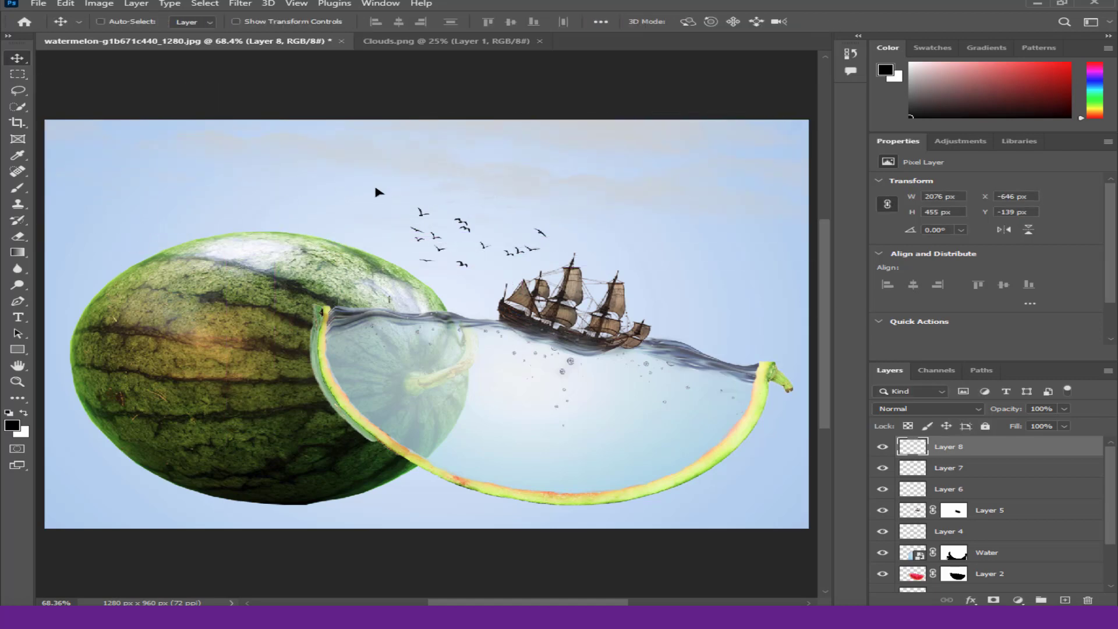
pyautogui.click(925, 409)
pyautogui.click(917, 420)
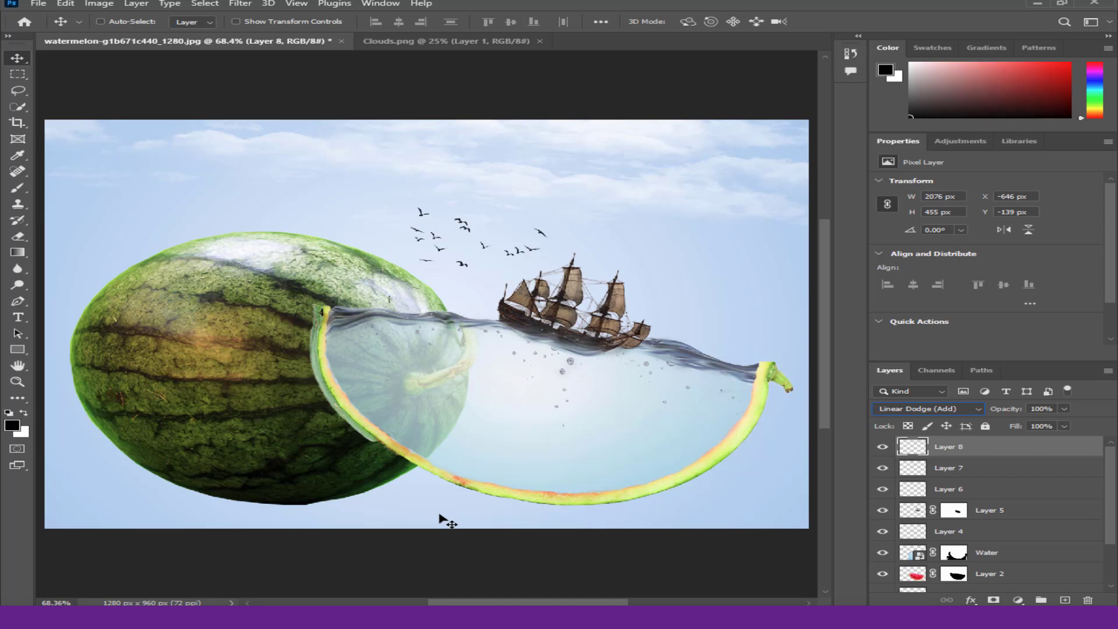
# On a new layer, paint a black dot with a full-opacity, full-flow enlarged brush
pyautogui.click(1066, 600)
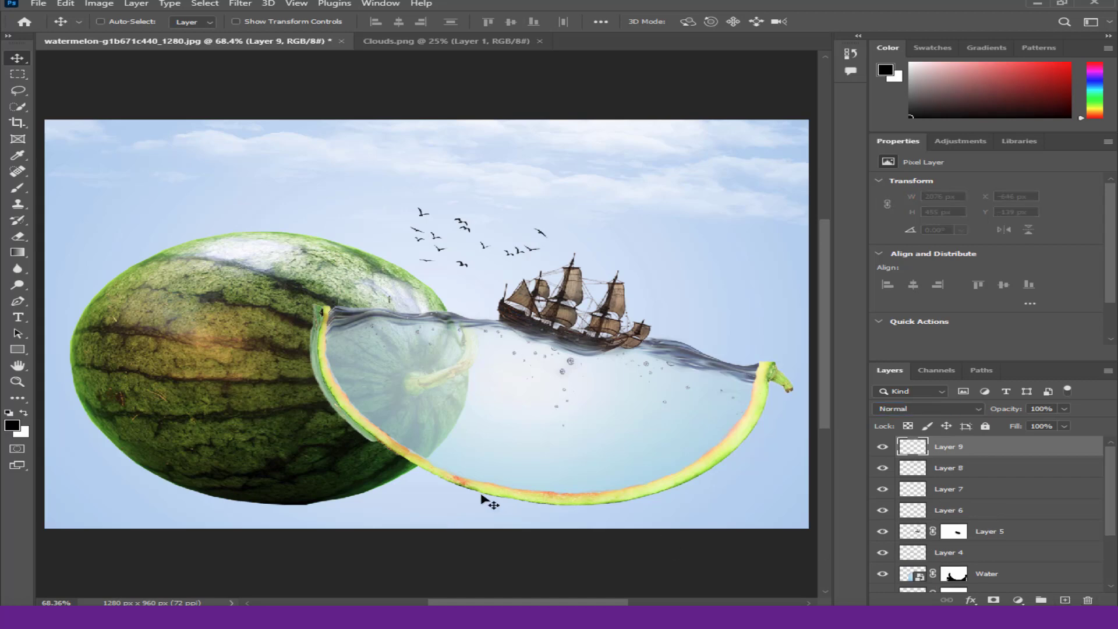
pyautogui.press('b')
pyautogui.press('0')
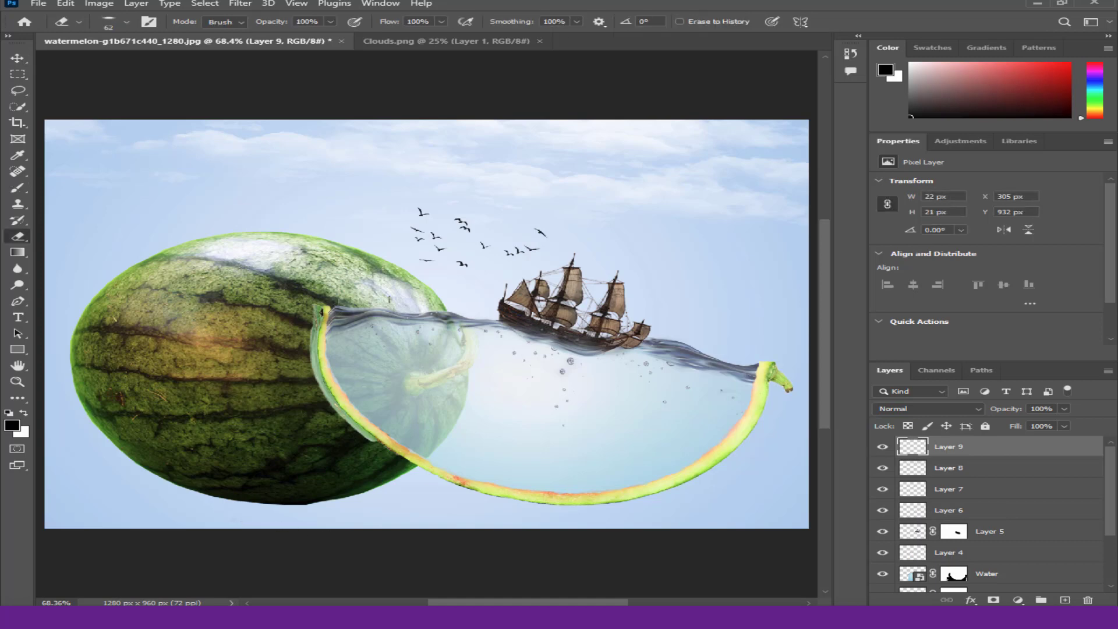
pyautogui.hotkey('shift', '0')
pyautogui.press(']')
pyautogui.click(119, 506)
# Stretch the black dot into a flat shadow under the watermelon
pyautogui.hotkey('ctrl', 't')
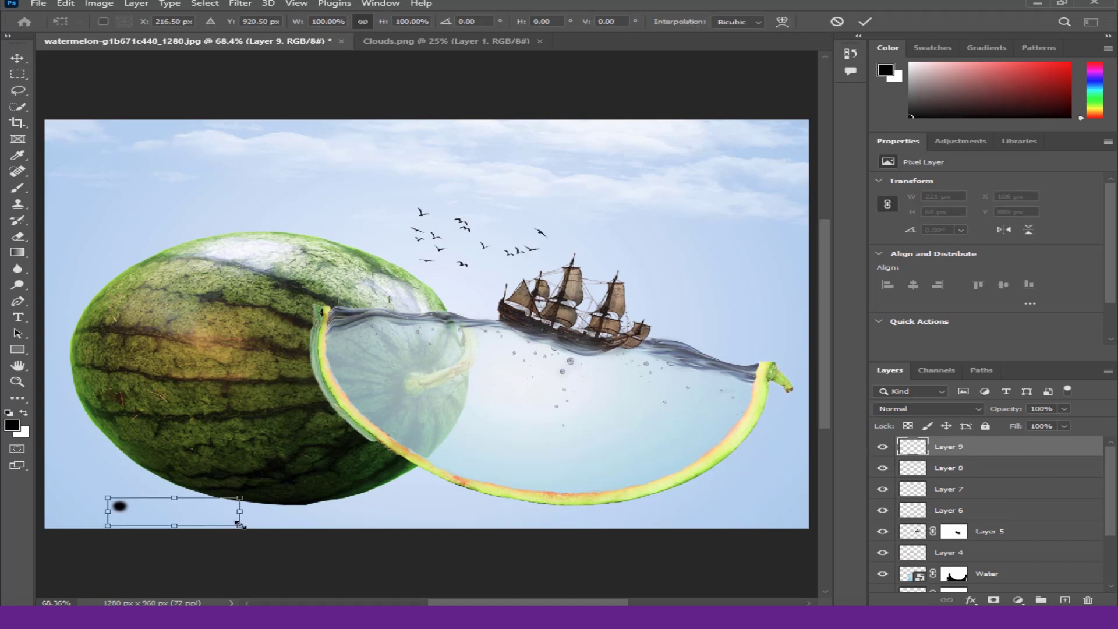
pyautogui.moveTo(239, 524)
pyautogui.mouseDown()
pyautogui.moveTo(260, 502)
pyautogui.moveTo(572, 495)
pyautogui.mouseUp()
pyautogui.moveTo(271, 506); pyautogui.dragTo(333, 515)
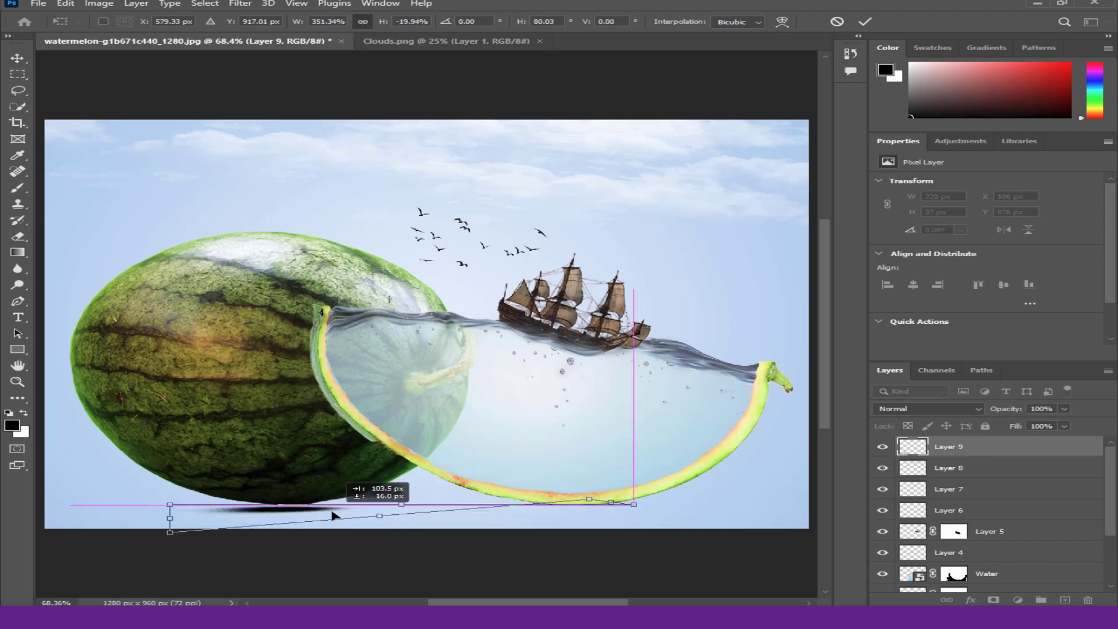
pyautogui.press('Return')
pyautogui.press('v')
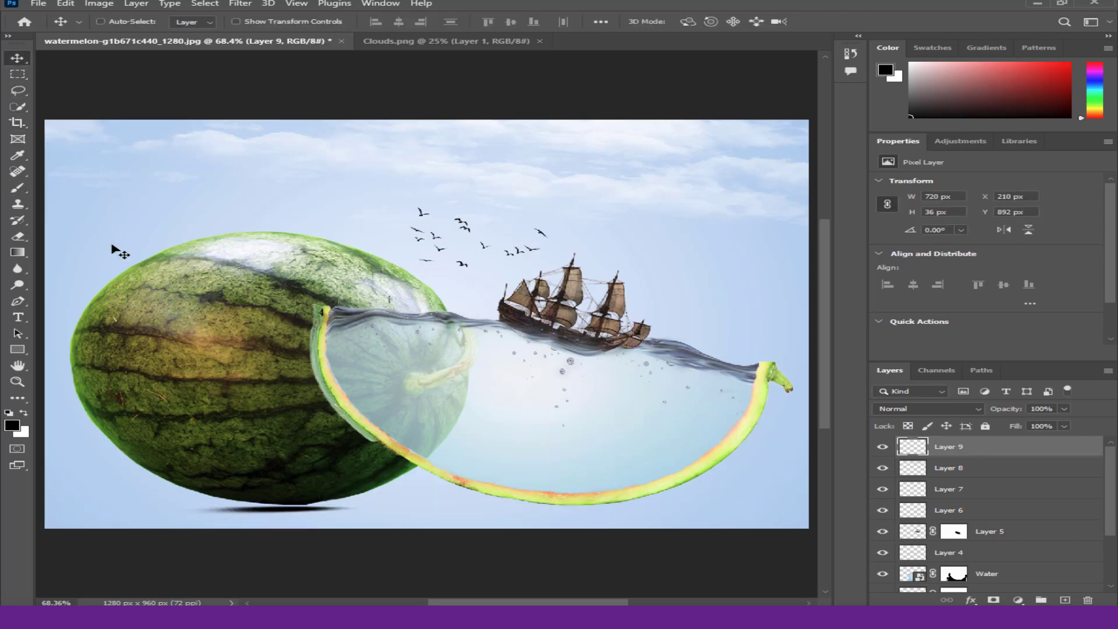
pyautogui.moveTo(223, 539); pyautogui.dragTo(223, 537)
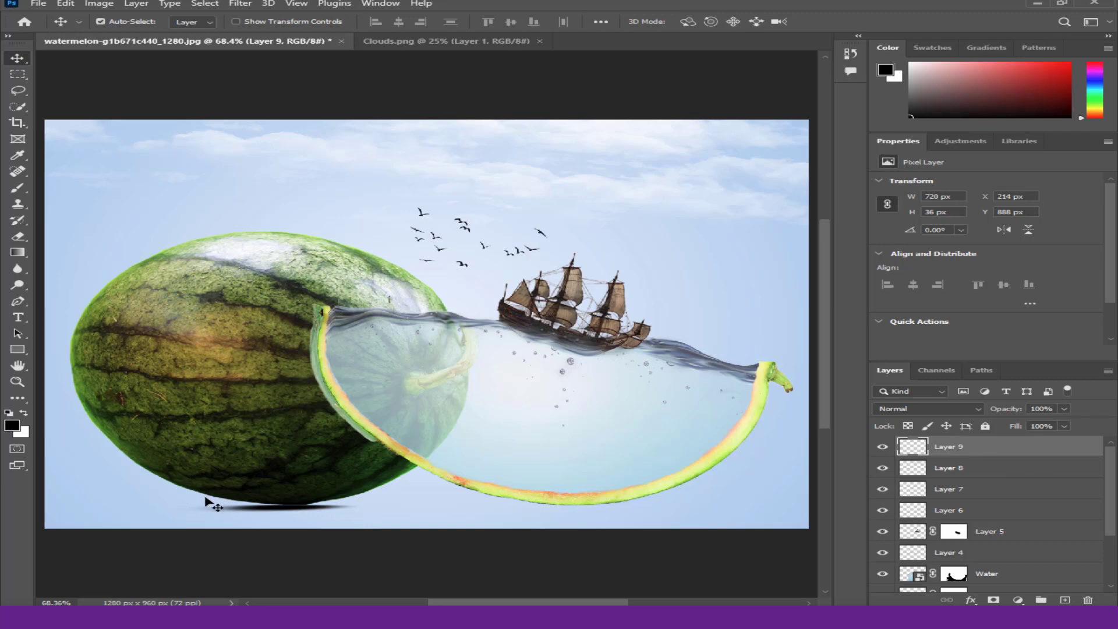
# Widen the shadow and line it up beneath the watermelon
pyautogui.hotkey('ctrl', 't')
pyautogui.moveTo(422, 503); pyautogui.dragTo(637, 507)
pyautogui.press('Return')
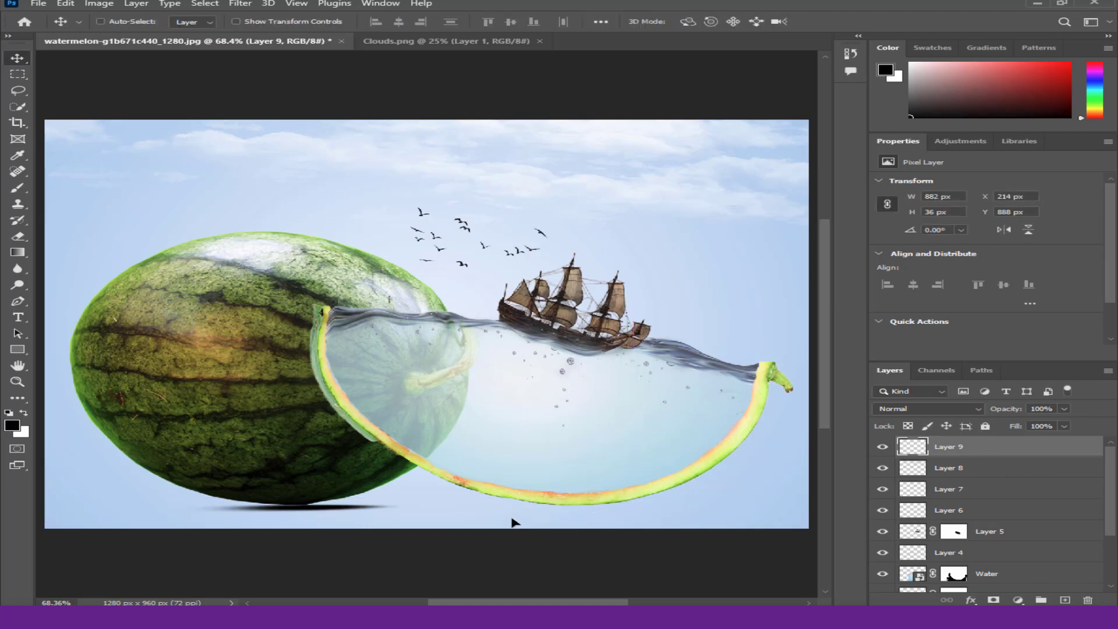
pyautogui.moveTo(463, 524); pyautogui.dragTo(458, 522)
pyautogui.press('Left')
pyautogui.press('Left')
pyautogui.press('Left')
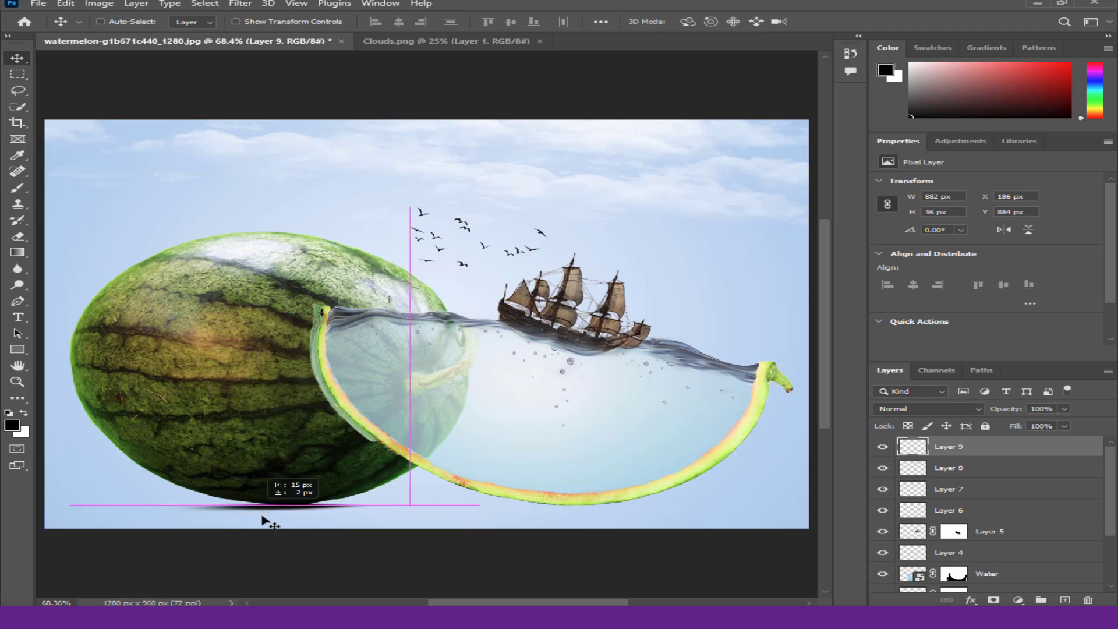
# Duplicate the shadow under the water-filled slice, flatten it, and select both shadow layers
pyautogui.moveTo(273, 515); pyautogui.dragTo(440, 546)
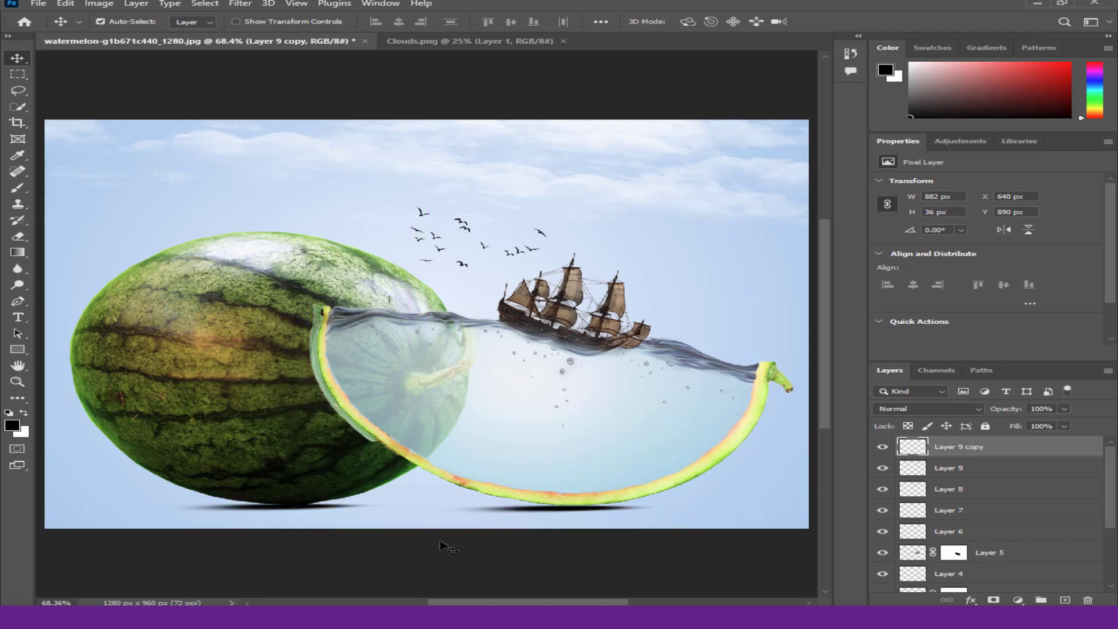
pyautogui.hotkey('ctrl', 't')
pyautogui.moveTo(550, 513); pyautogui.dragTo(550, 507)
pyautogui.press('Return')
pyautogui.press('Down')
pyautogui.press('Down')
pyautogui.press('Down')
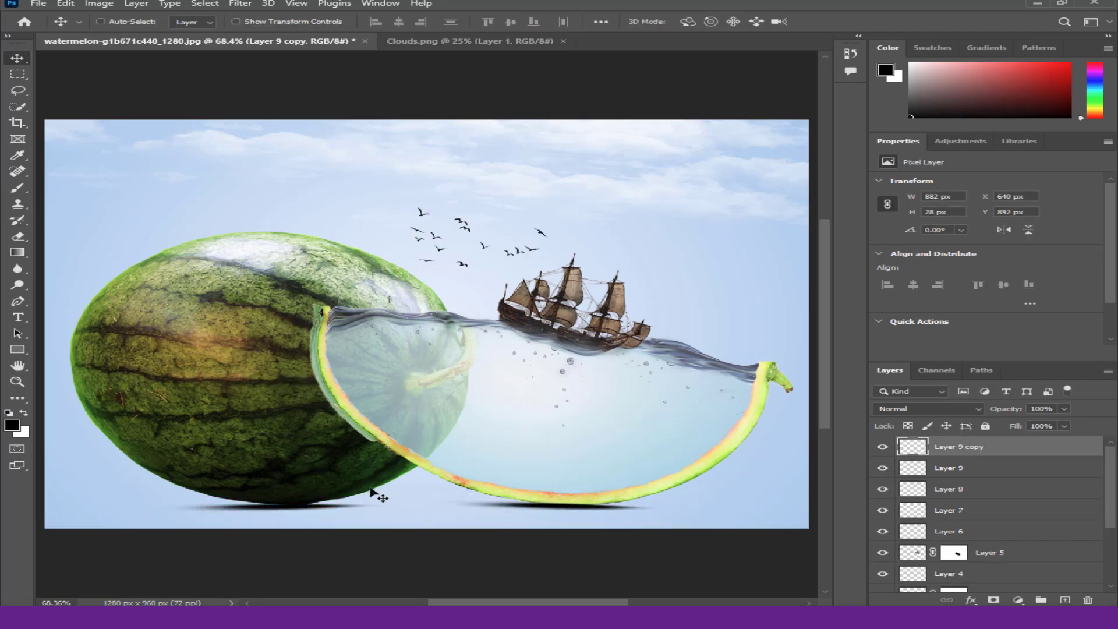
pyautogui.press('Down')
pyautogui.press('Down')
pyautogui.press('Down')
pyautogui.press('Down')
pyautogui.press('Down')
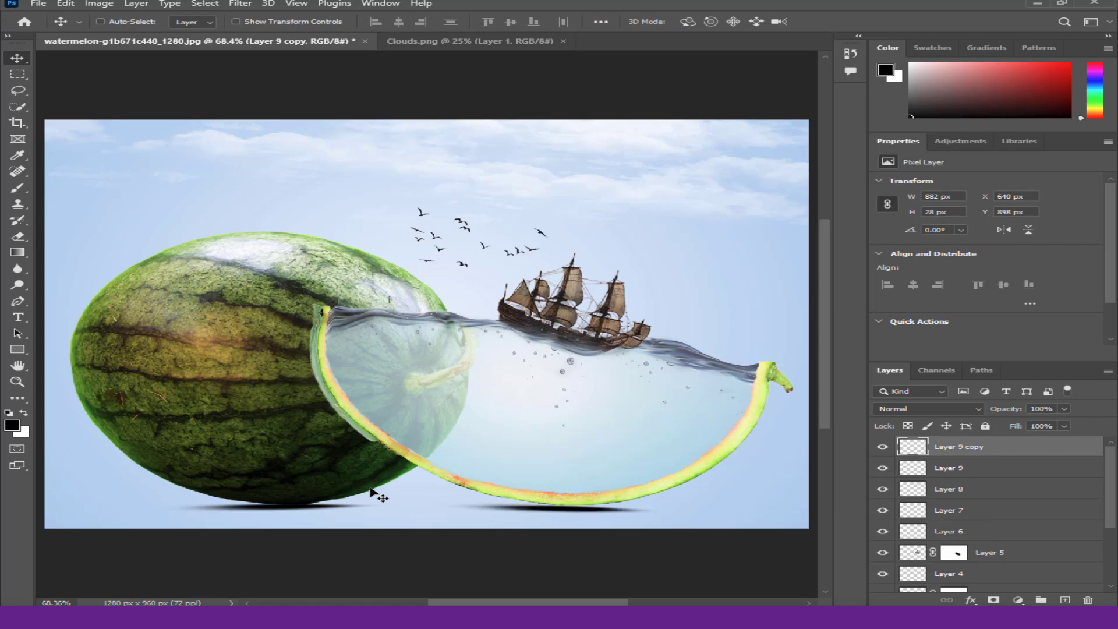
pyautogui.press('Up')
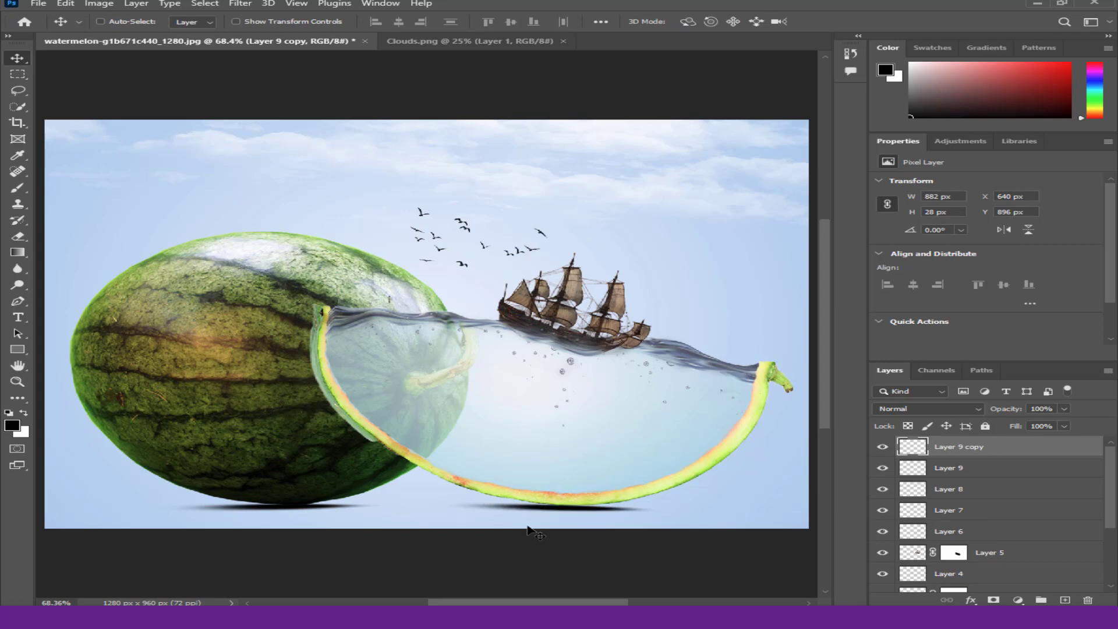
pyautogui.keyDown('shift'); pyautogui.click(964, 469); pyautogui.keyUp('shift')
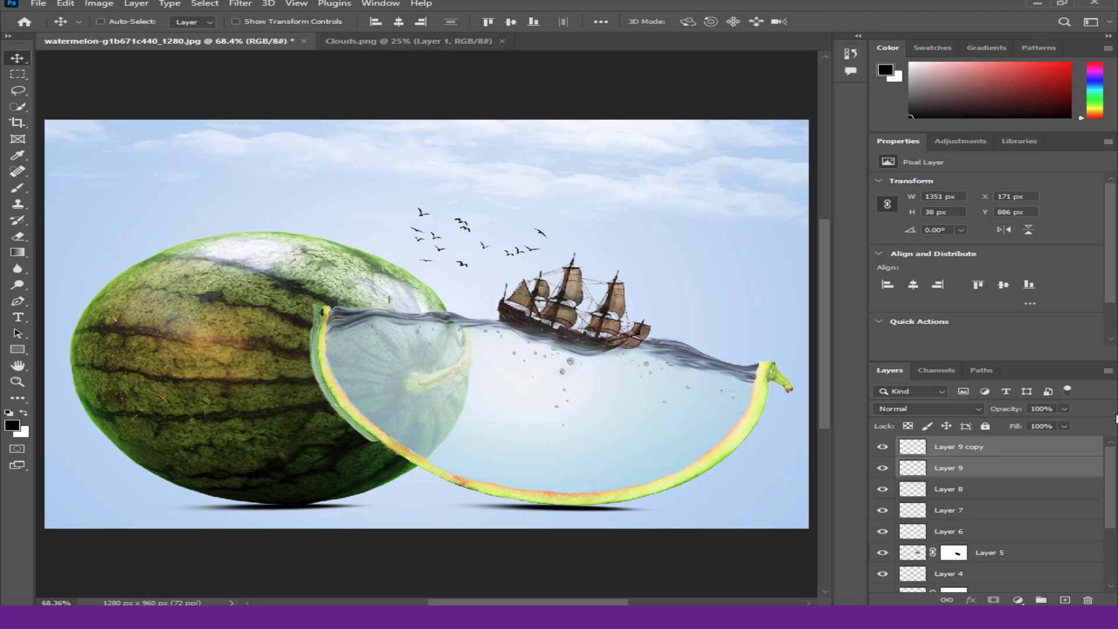
pyautogui.click(1064, 409)
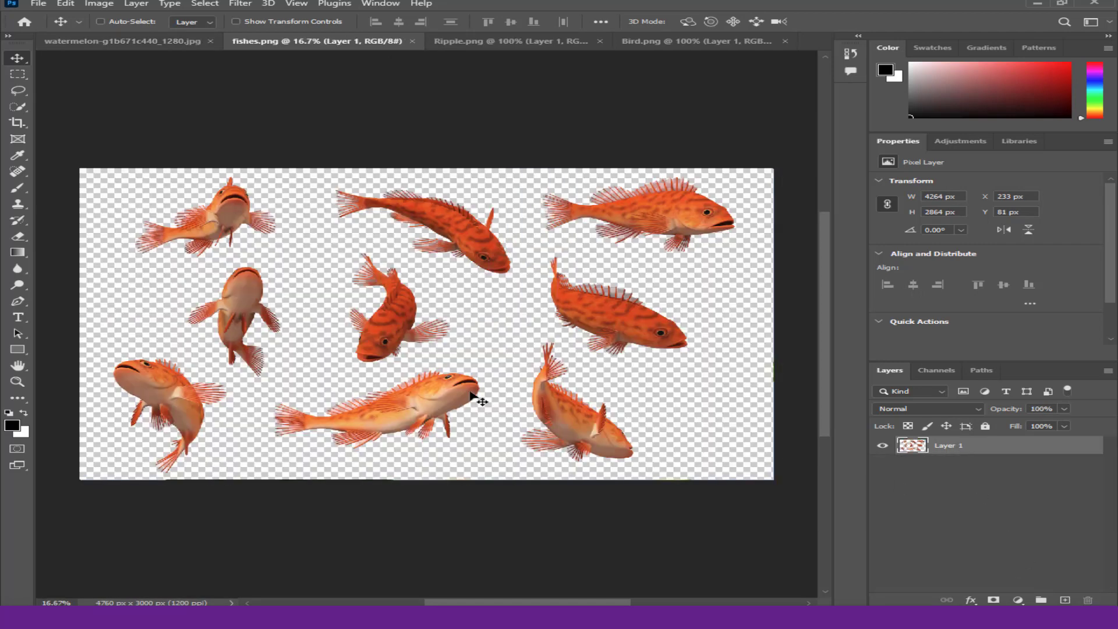
# Lasso the bottom-left fish in fishes.png and drag it into the watermelon document
pyautogui.click(18, 92)
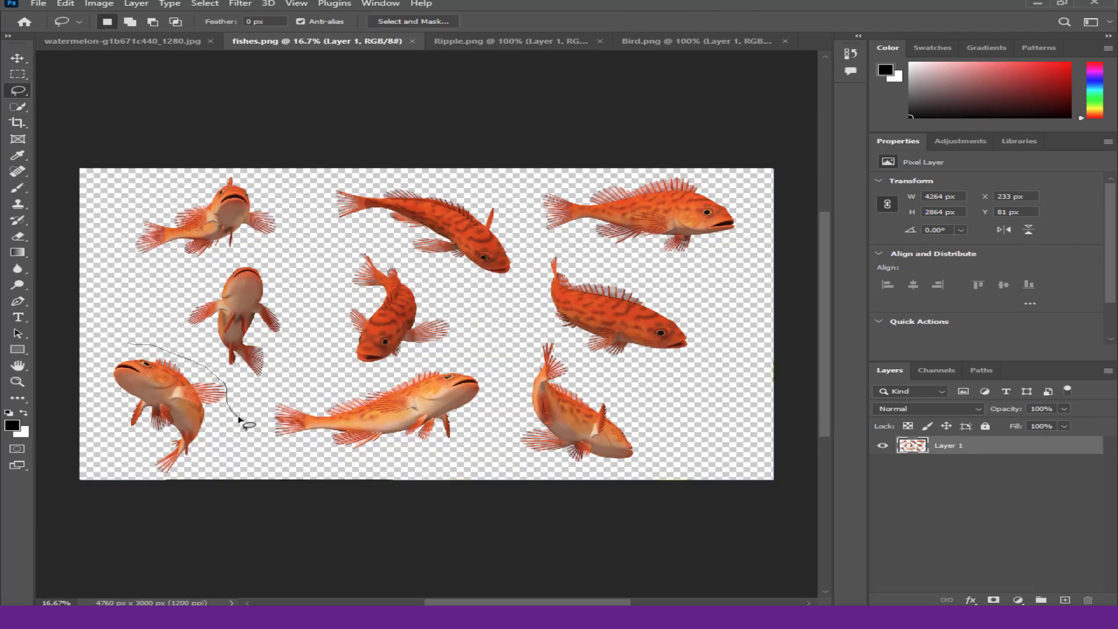
pyautogui.moveTo(156, 479)
pyautogui.mouseDown()
pyautogui.moveTo(103, 362)
pyautogui.moveTo(152, 352)
pyautogui.mouseUp()
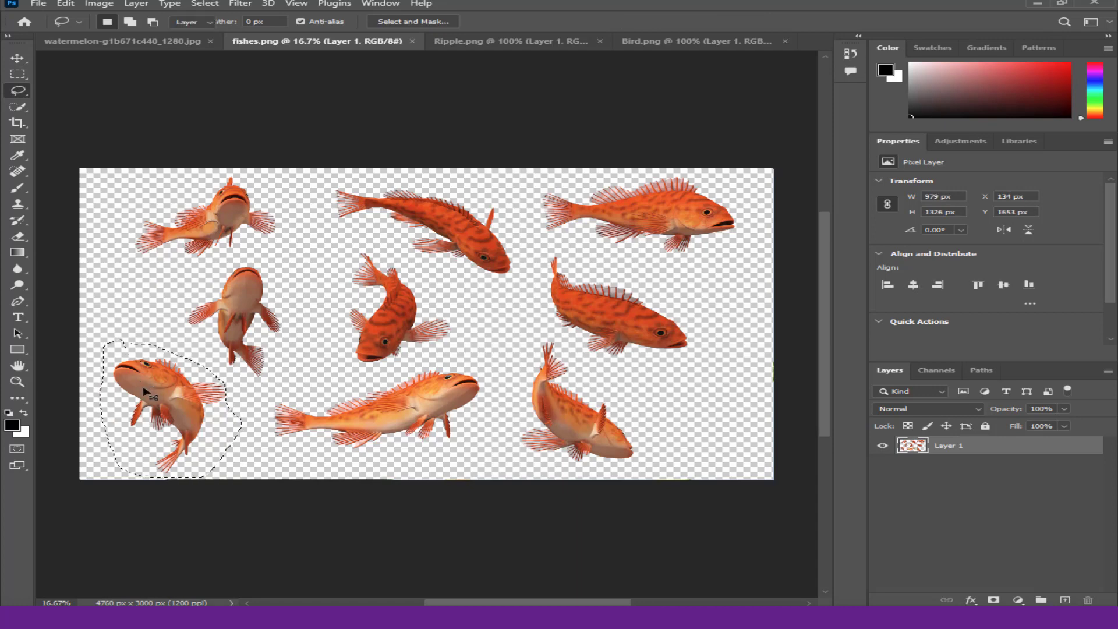
pyautogui.press('v')
pyautogui.moveTo(160, 407); pyautogui.dragTo(414, 405)
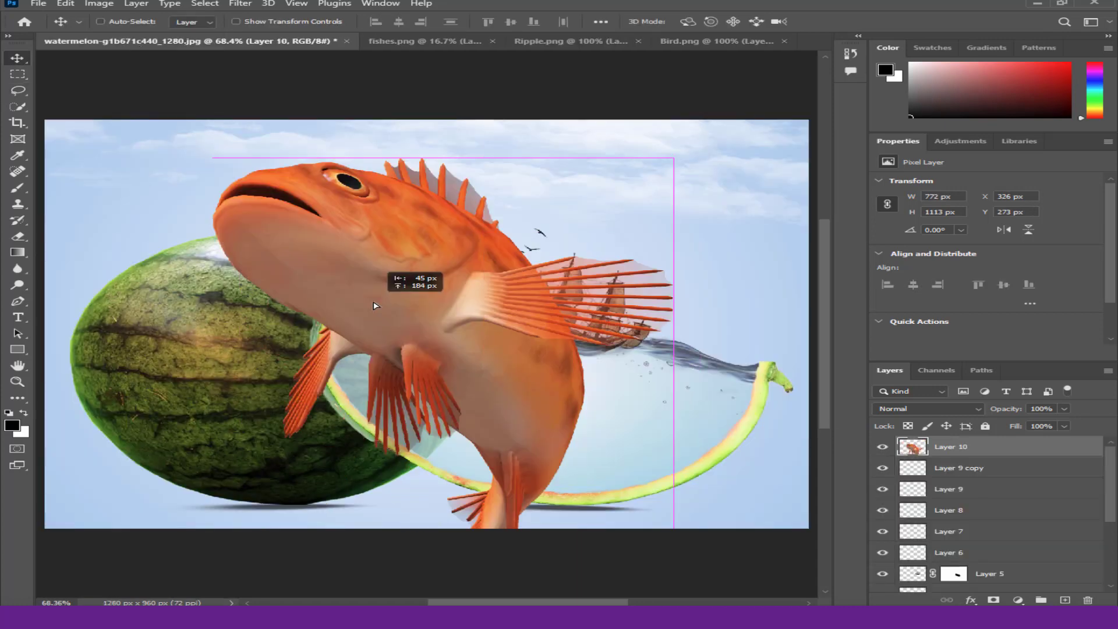
# Shrink the fish to 61 × 92 px and place it in the water near the right rind
pyautogui.hotkey('ctrl', 't')
pyautogui.moveTo(654, 177); pyautogui.dragTo(542, 231)
pyautogui.moveTo(443, 250); pyautogui.dragTo(453, 173)
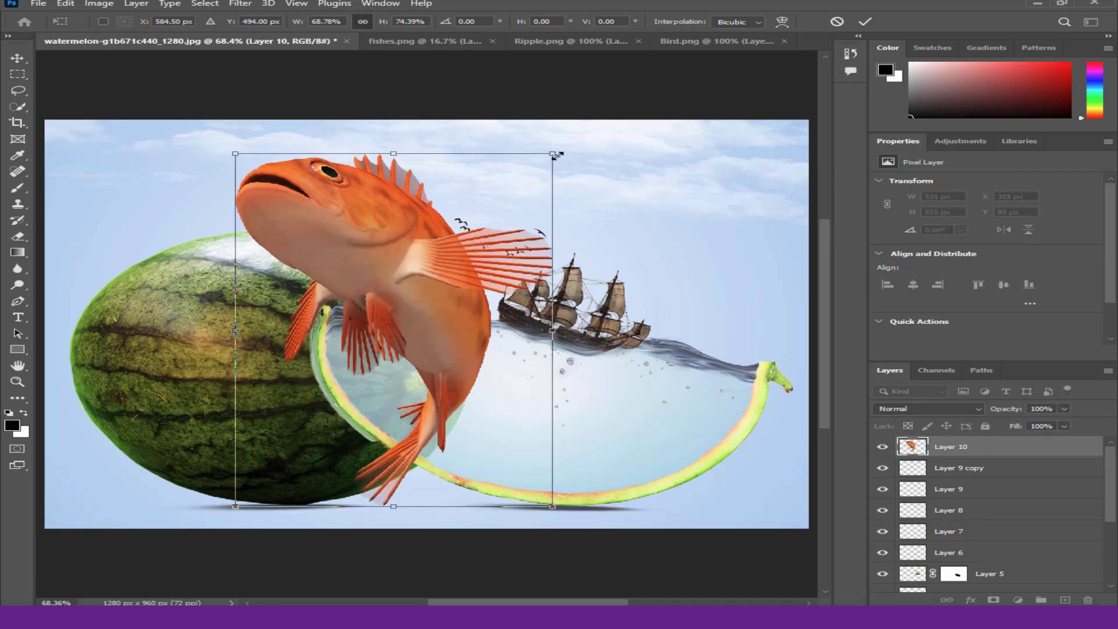
pyautogui.moveTo(552, 155)
pyautogui.mouseDown()
pyautogui.moveTo(353, 401)
pyautogui.moveTo(325, 399)
pyautogui.mouseUp()
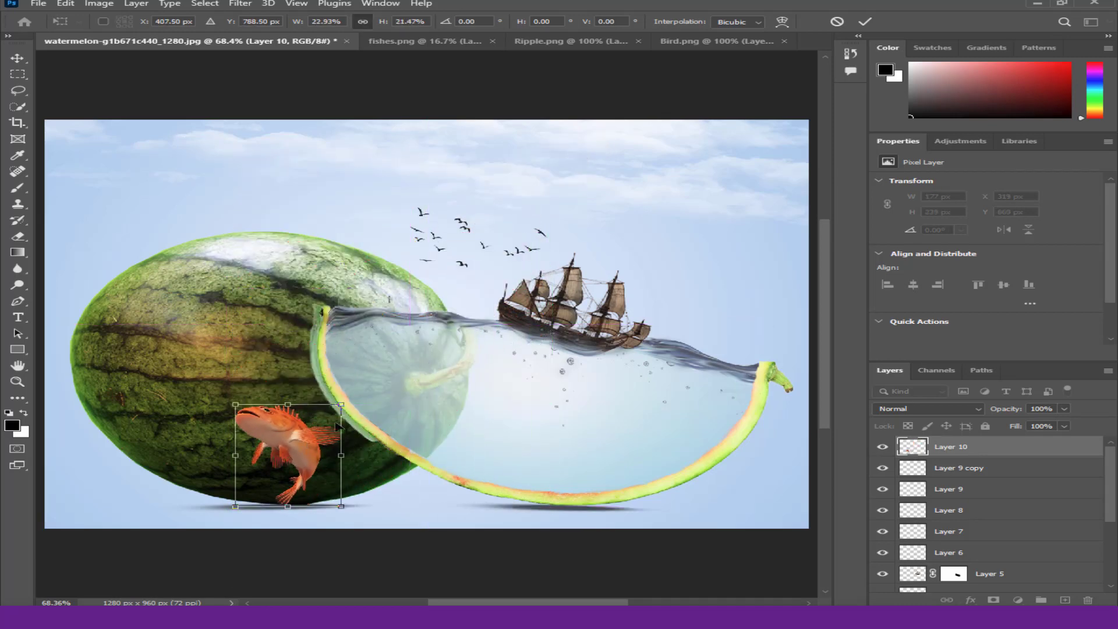
pyautogui.moveTo(280, 449); pyautogui.dragTo(740, 334)
pyautogui.moveTo(793, 280)
pyautogui.mouseDown()
pyautogui.moveTo(761, 282)
pyautogui.moveTo(722, 315)
pyautogui.moveTo(710, 331)
pyautogui.moveTo(722, 352)
pyautogui.moveTo(678, 378)
pyautogui.moveTo(669, 401)
pyautogui.moveTo(686, 408)
pyautogui.moveTo(662, 429)
pyautogui.mouseUp()
pyautogui.press('Return')
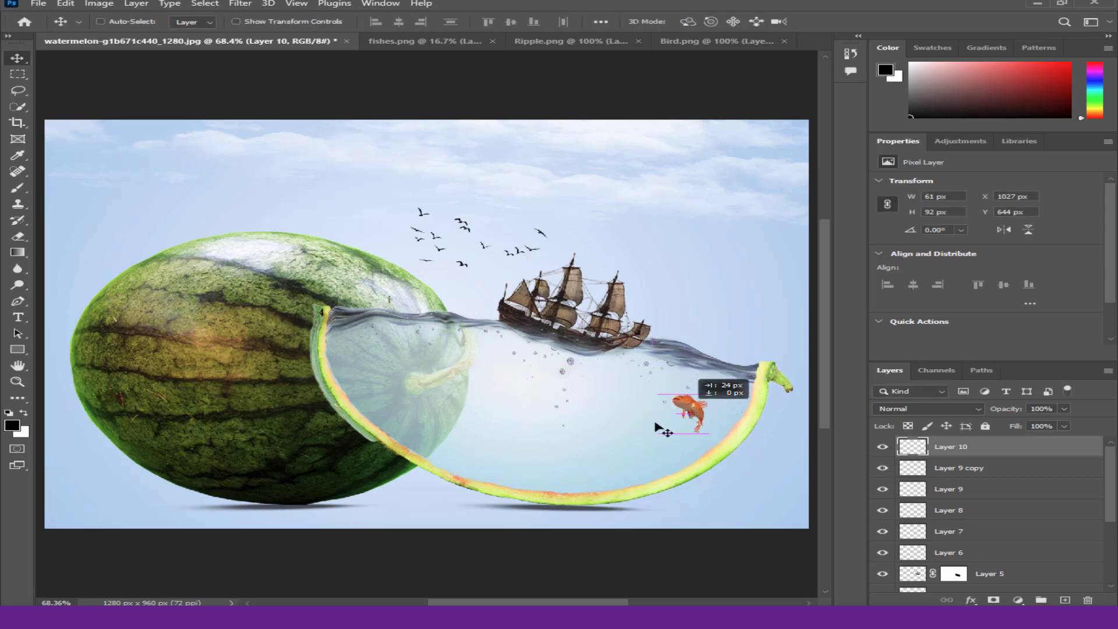
pyautogui.press('Right')
pyautogui.press('Right')
pyautogui.press('Right')
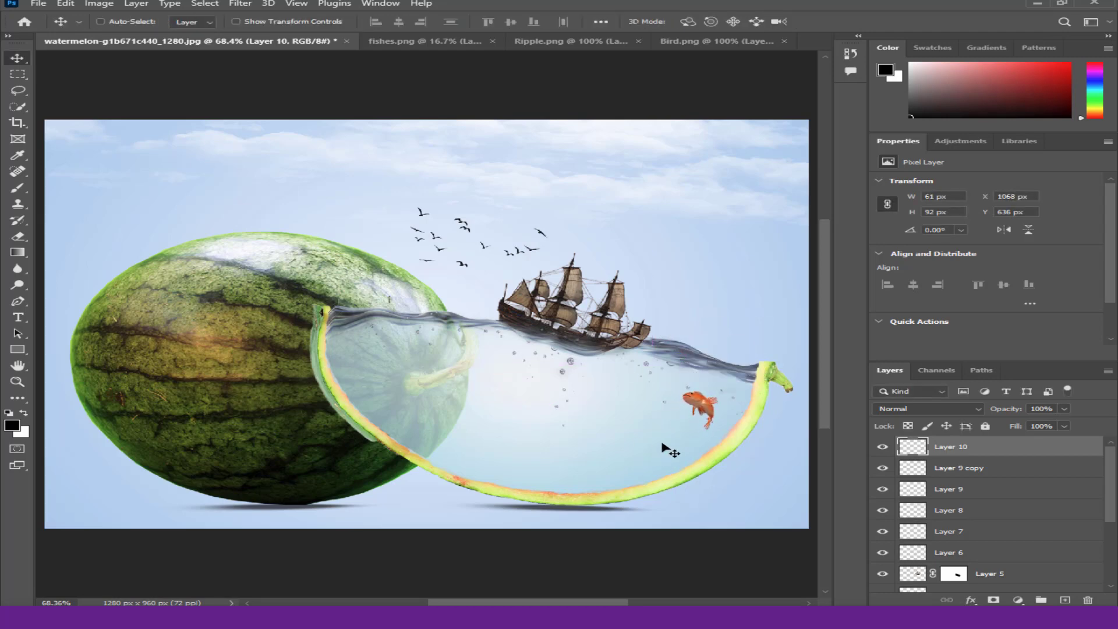
pyautogui.click(431, 41)
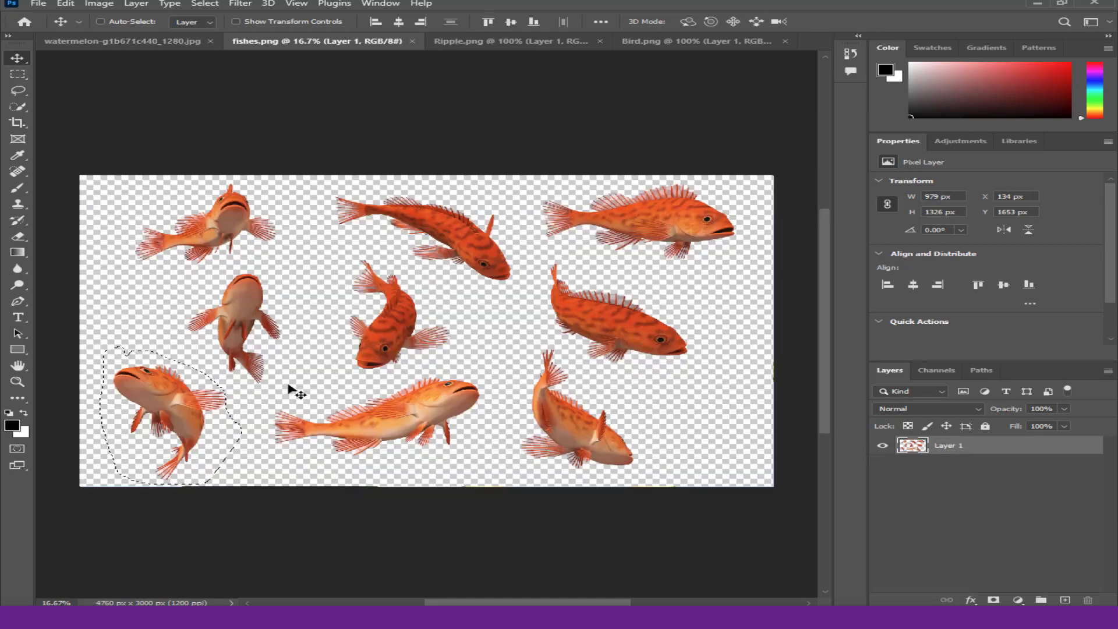
# Lasso the top-left fish in fishes.png and drag it into the watermelon document
pyautogui.hotkey('ctrl', 'd')
pyautogui.press('l')
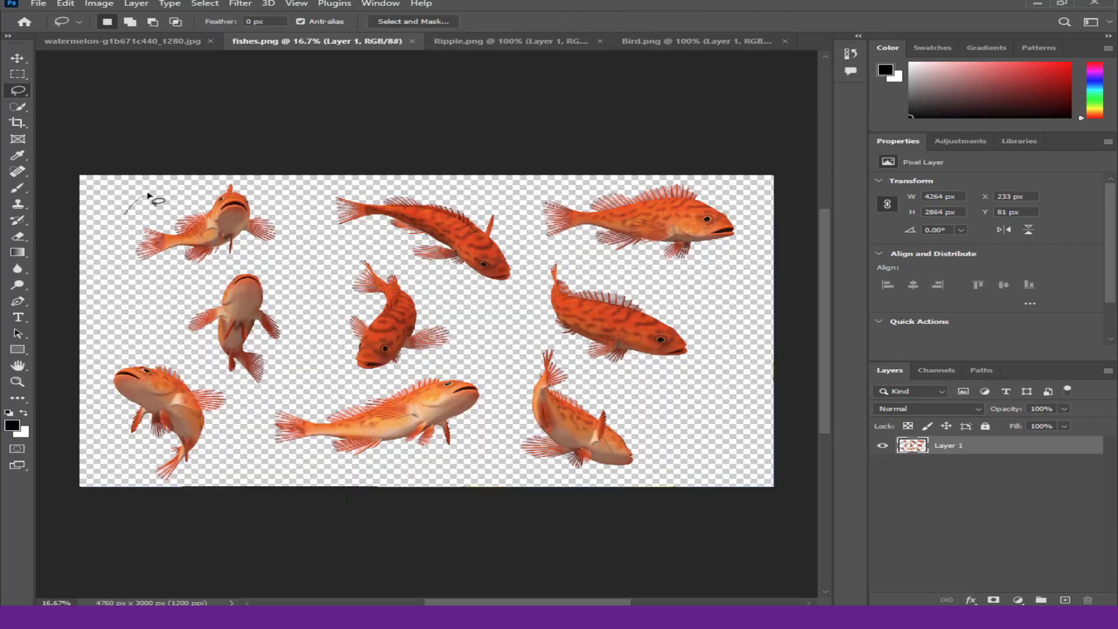
pyautogui.moveTo(285, 260); pyautogui.dragTo(123, 213)
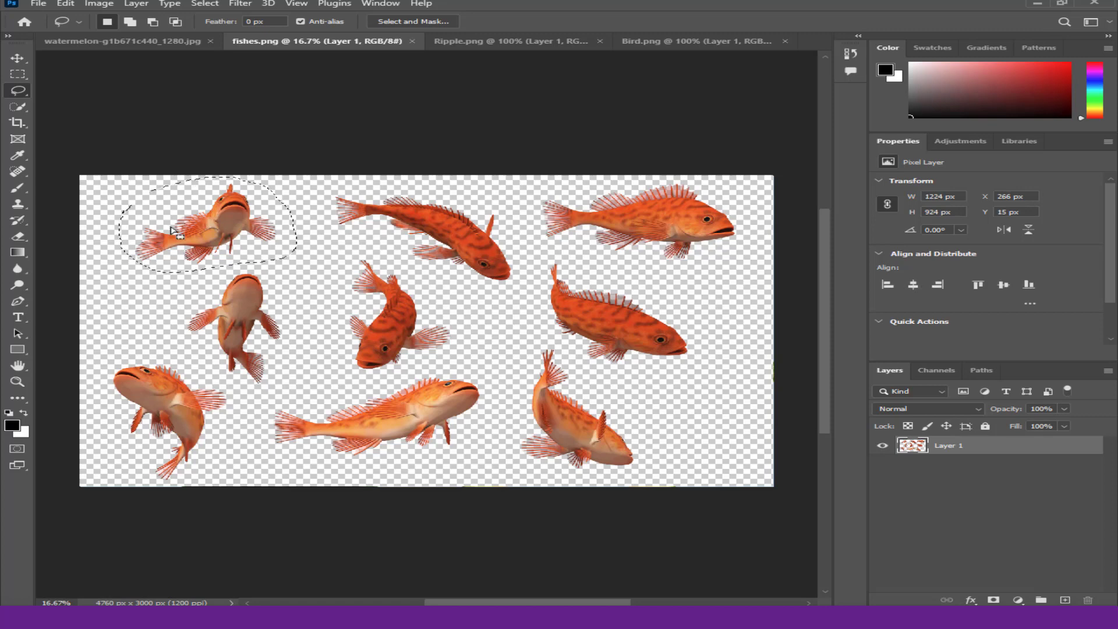
pyautogui.press('v')
pyautogui.moveTo(203, 227)
pyautogui.mouseDown()
pyautogui.moveTo(171, 47)
pyautogui.moveTo(385, 326)
pyautogui.mouseUp()
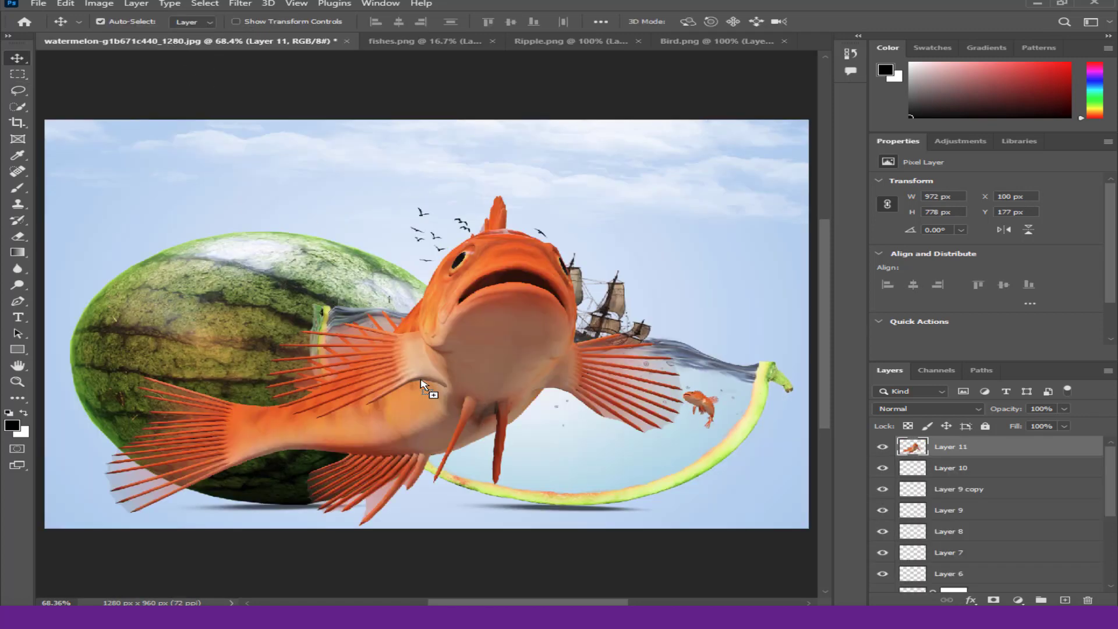
# Shrink the new fish and nudge it up and right
pyautogui.hotkey('ctrl', 't')
pyautogui.moveTo(651, 218)
pyautogui.mouseDown()
pyautogui.moveTo(215, 460)
pyautogui.moveTo(413, 384)
pyautogui.mouseUp()
pyautogui.press('Return')
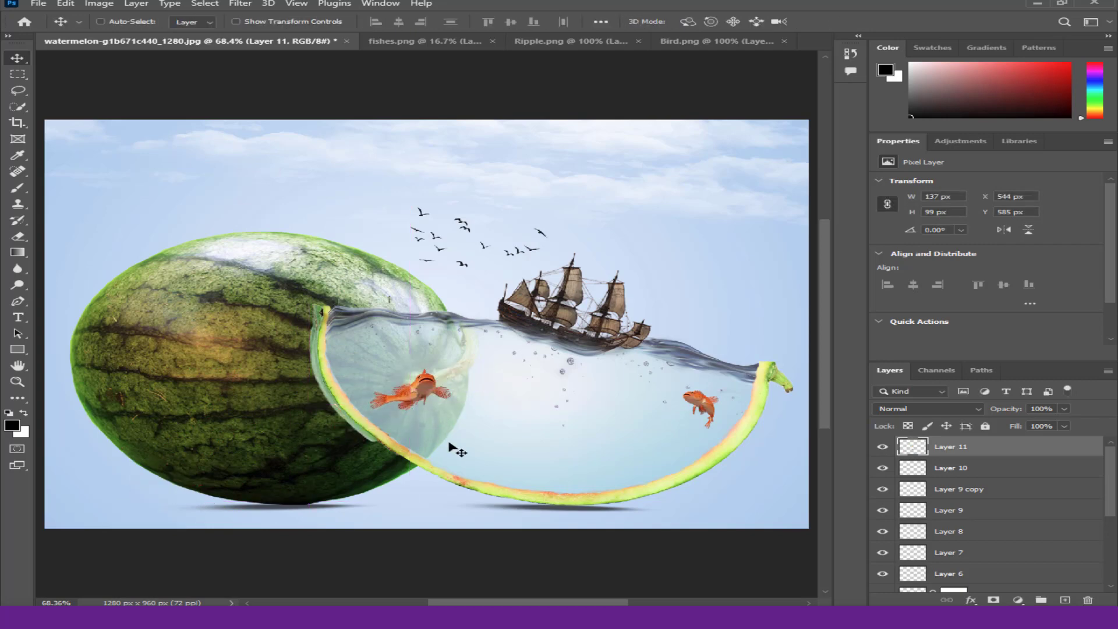
pyautogui.press('Up')
pyautogui.press('Up')
pyautogui.press('Up')
pyautogui.press('Up')
pyautogui.press('Up')
pyautogui.press('Right')
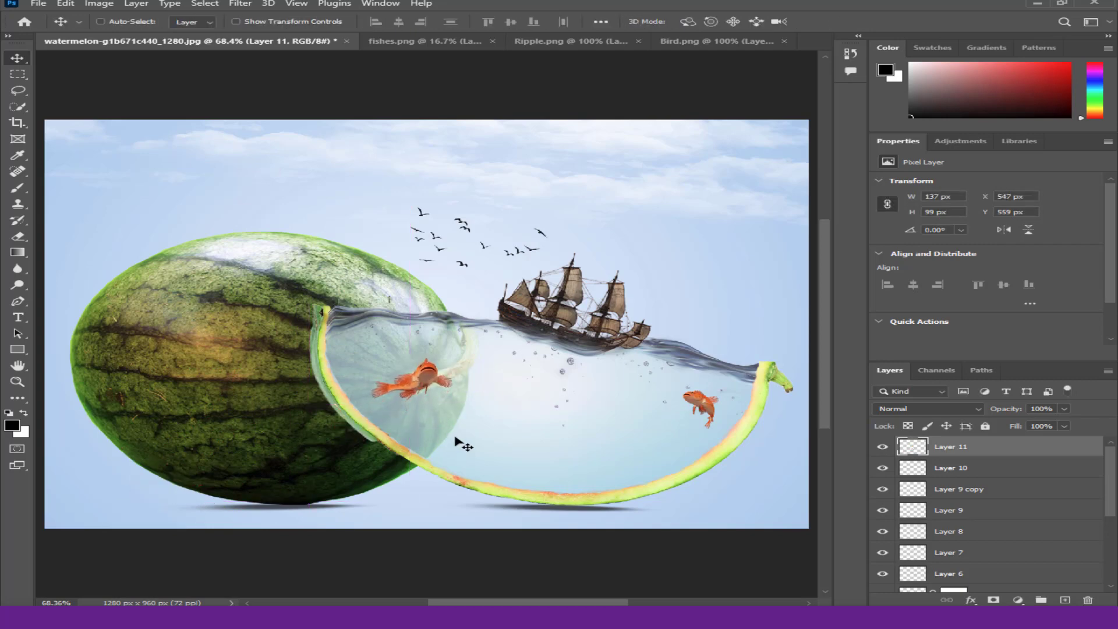
# Scale the fish down further and settle it in the water left of the first fish
pyautogui.hotkey('ctrl', 't')
pyautogui.moveTo(454, 408); pyautogui.dragTo(481, 410)
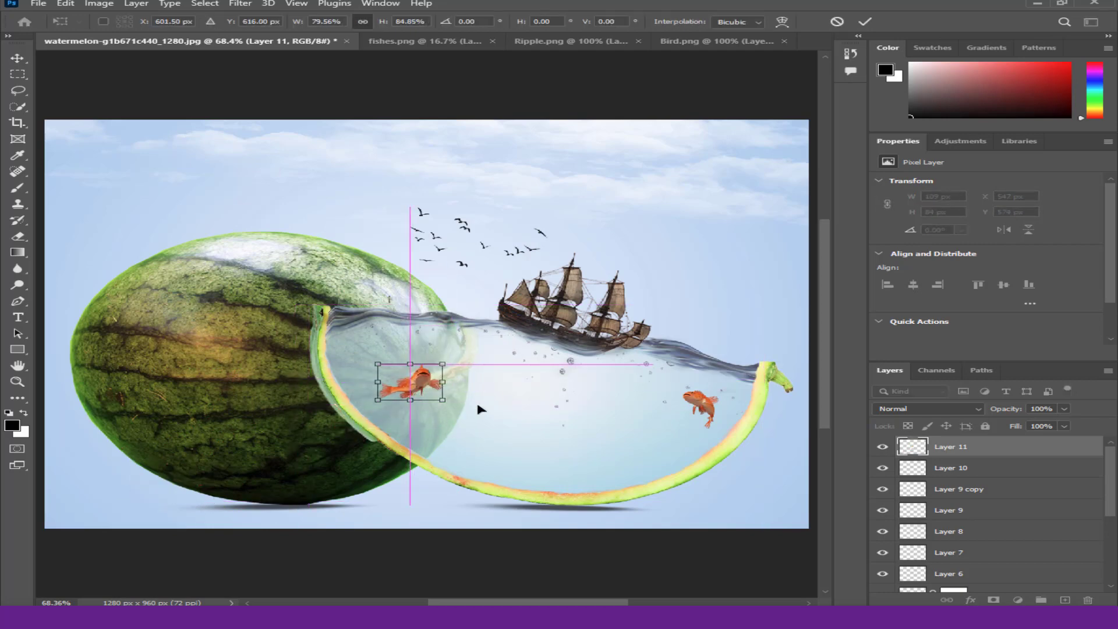
pyautogui.moveTo(411, 382)
pyautogui.mouseDown()
pyautogui.moveTo(586, 420)
pyautogui.moveTo(579, 413)
pyautogui.mouseUp()
pyautogui.press('Return')
pyautogui.scroll(1, 537, 407)
pyautogui.scroll(1, 524, 419)
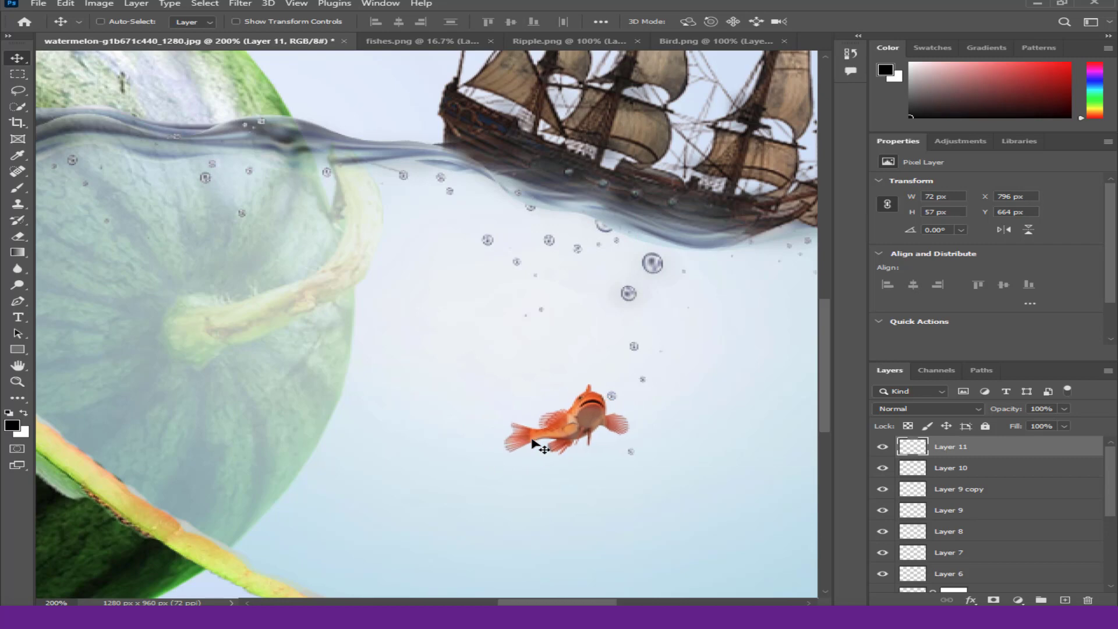
pyautogui.moveTo(535, 445); pyautogui.dragTo(536, 450)
# Lower both fish layers (Layer 10 and Layer 11) to 60% opacity
pyautogui.press('z')
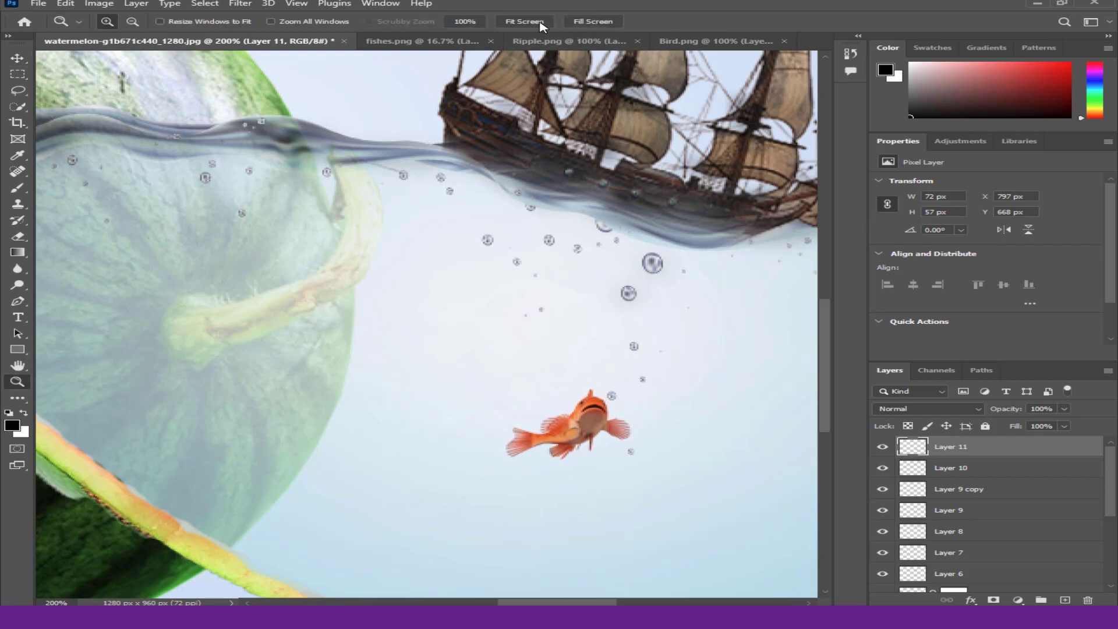
pyautogui.click(542, 23)
pyautogui.keyDown('shift'); pyautogui.click(990, 469); pyautogui.keyUp('shift')
pyautogui.moveTo(1064, 408); pyautogui.dragTo(1040, 425)
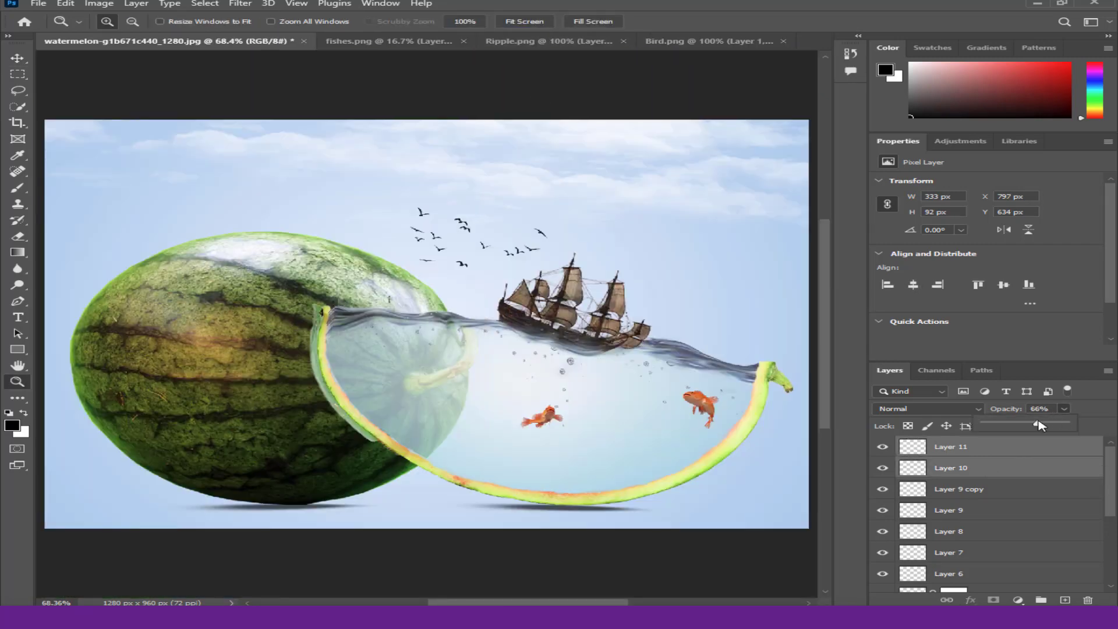
pyautogui.click(1022, 455)
# Close fishes.png and drag Ripple.png's layer into the watermelon document
pyautogui.click(481, 42)
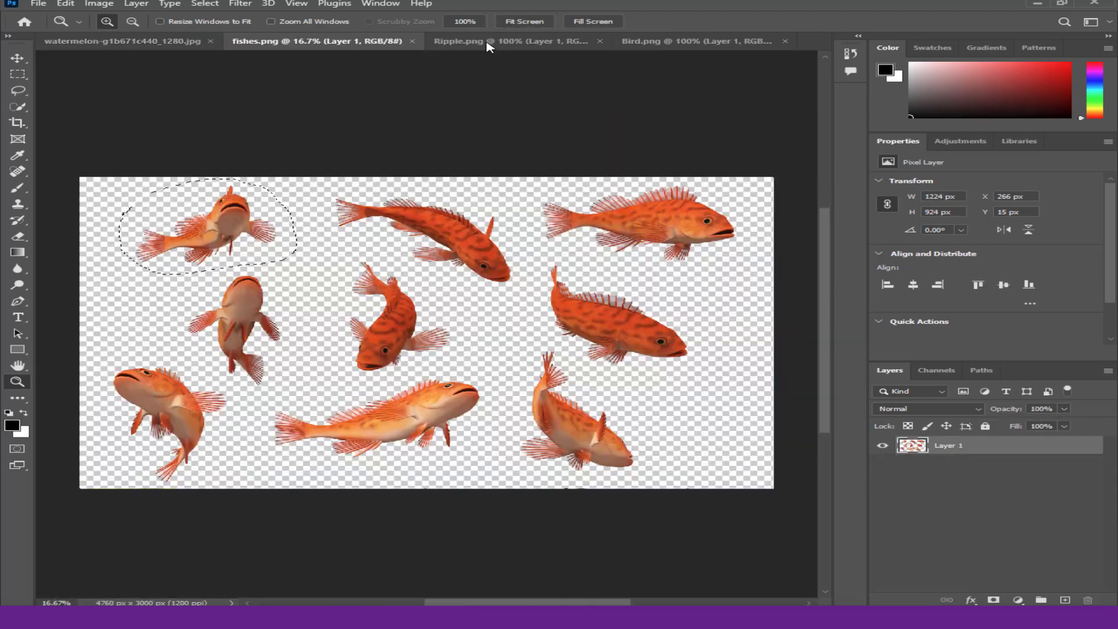
pyautogui.click(416, 41)
pyautogui.click(522, 21)
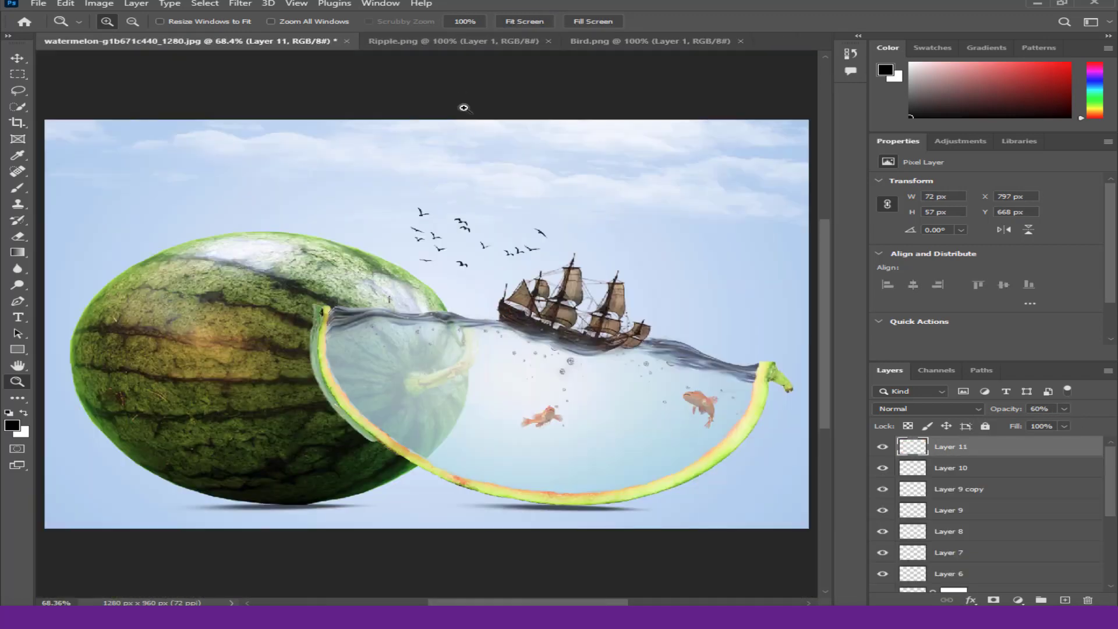
pyautogui.click(436, 56)
pyautogui.press('v')
pyautogui.moveTo(410, 326); pyautogui.dragTo(385, 382)
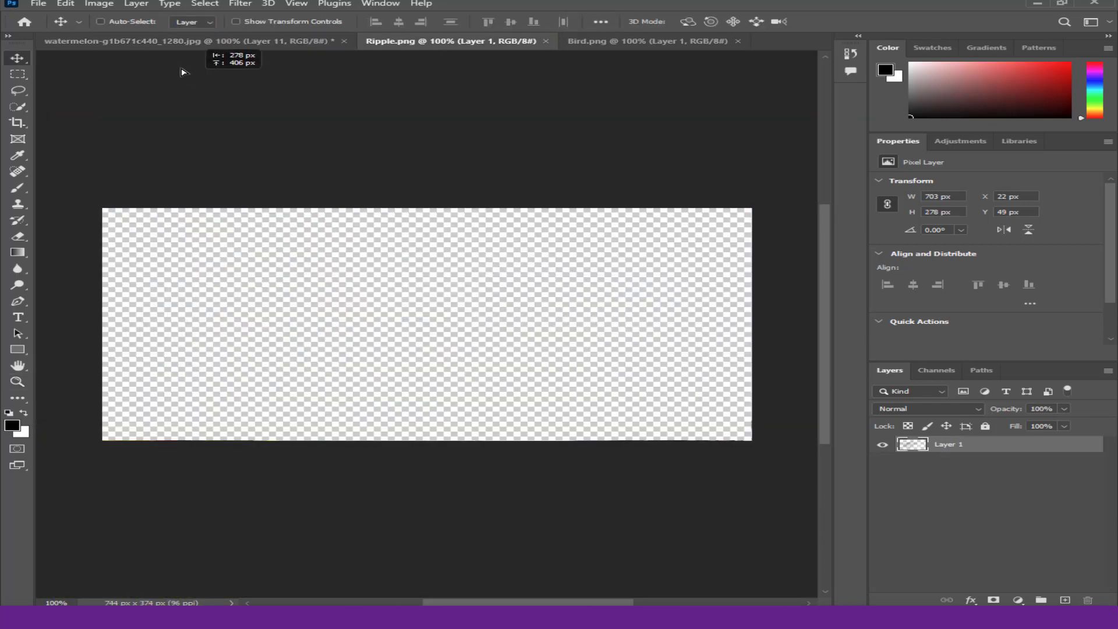
# Rename the new ripple layer to 'ripple'
pyautogui.press('z')
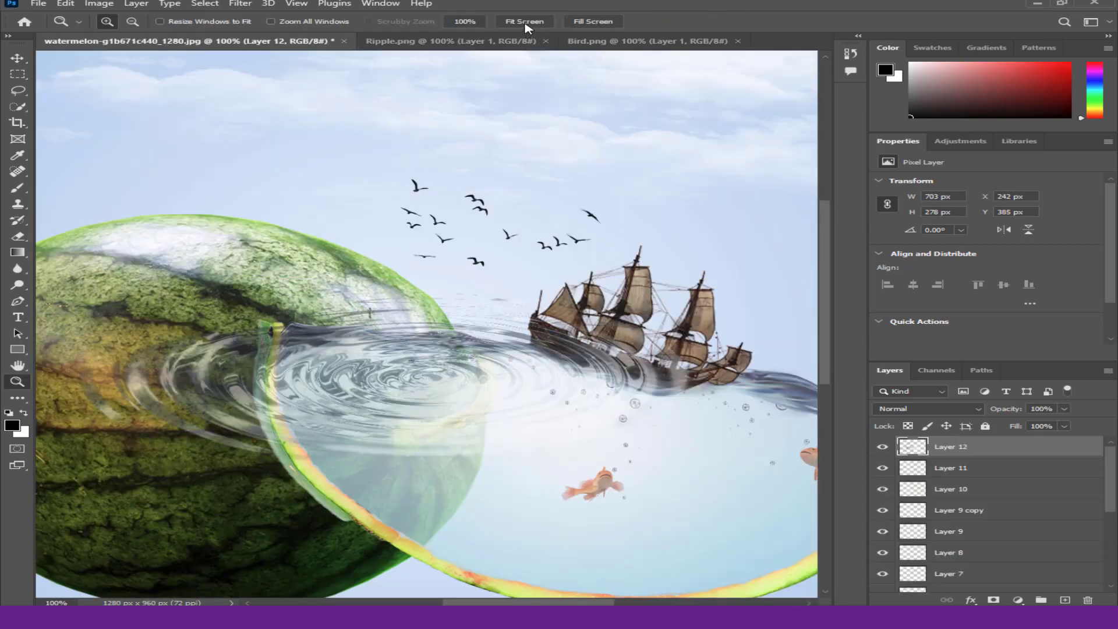
pyautogui.click(522, 22)
pyautogui.moveTo(483, 356); pyautogui.dragTo(765, 490)
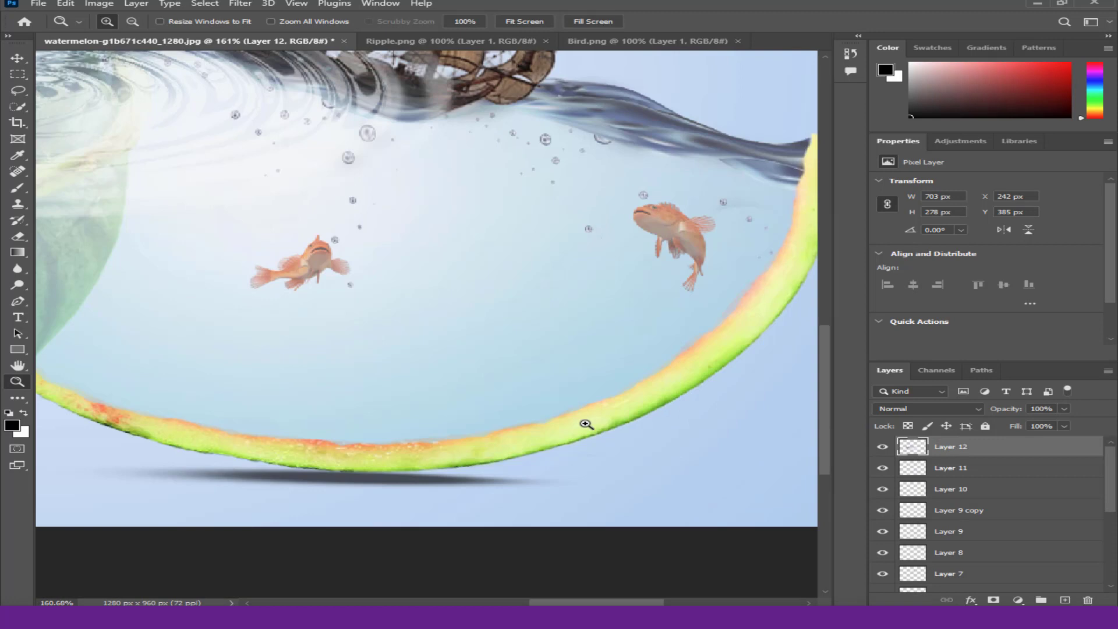
pyautogui.click(509, 23)
pyautogui.press('v')
pyautogui.doubleClick(952, 447)
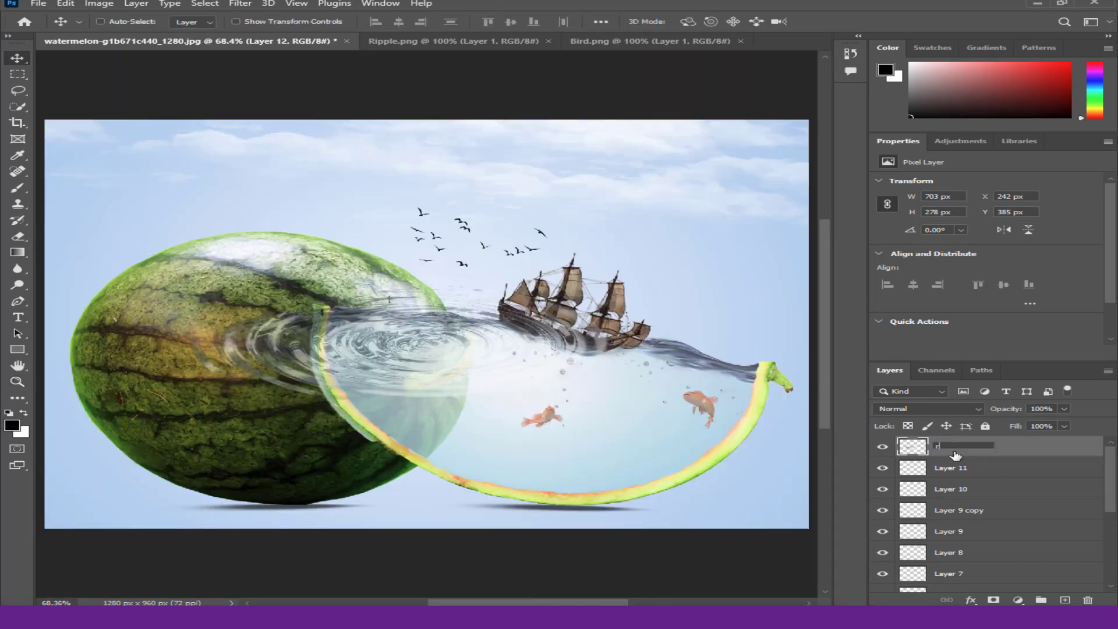
pyautogui.write('ipple')
pyautogui.press('Return')
# Shrink and tilt the ripple, then move it below the water surface
pyautogui.hotkey('ctrl', 't')
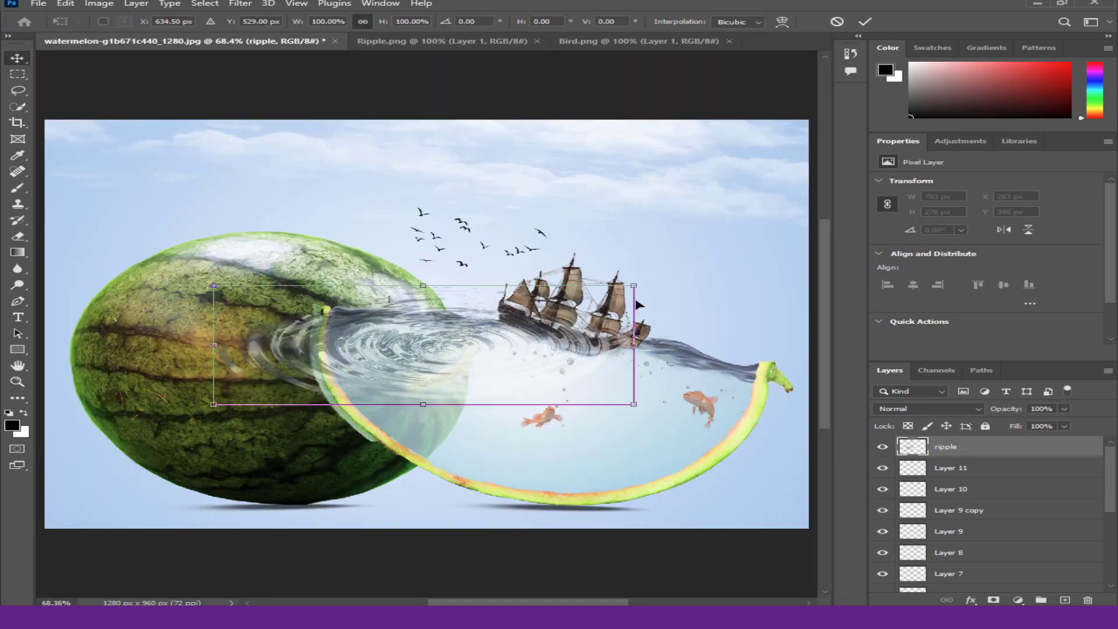
pyautogui.moveTo(636, 274)
pyautogui.mouseDown()
pyautogui.moveTo(648, 329)
pyautogui.moveTo(373, 362)
pyautogui.moveTo(520, 339)
pyautogui.mouseUp()
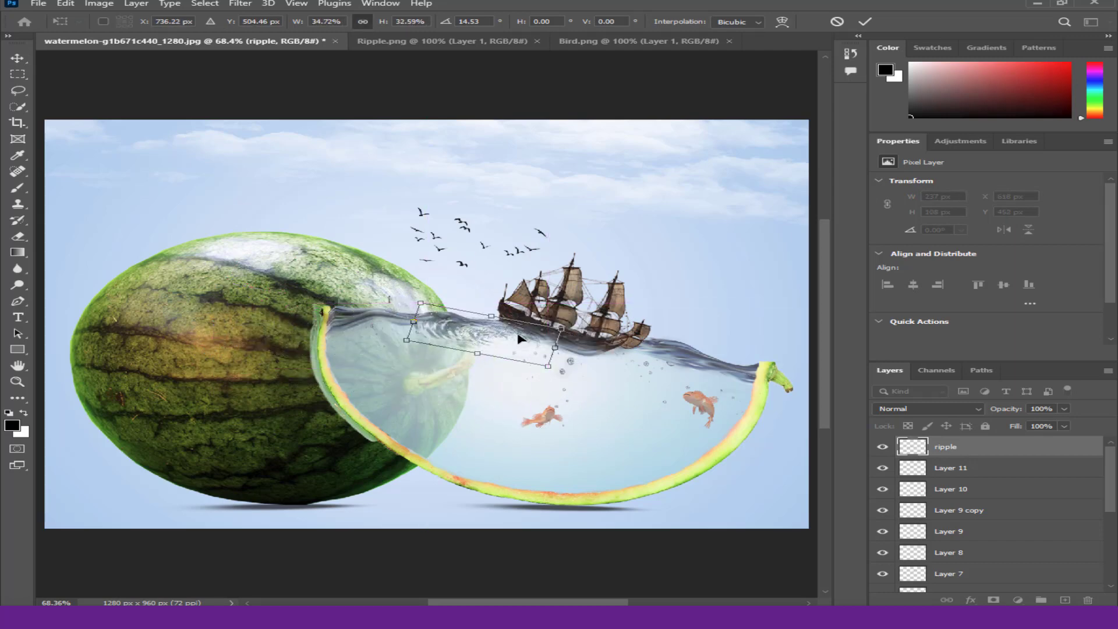
pyautogui.press('Return')
pyautogui.scroll(3, 520, 339)
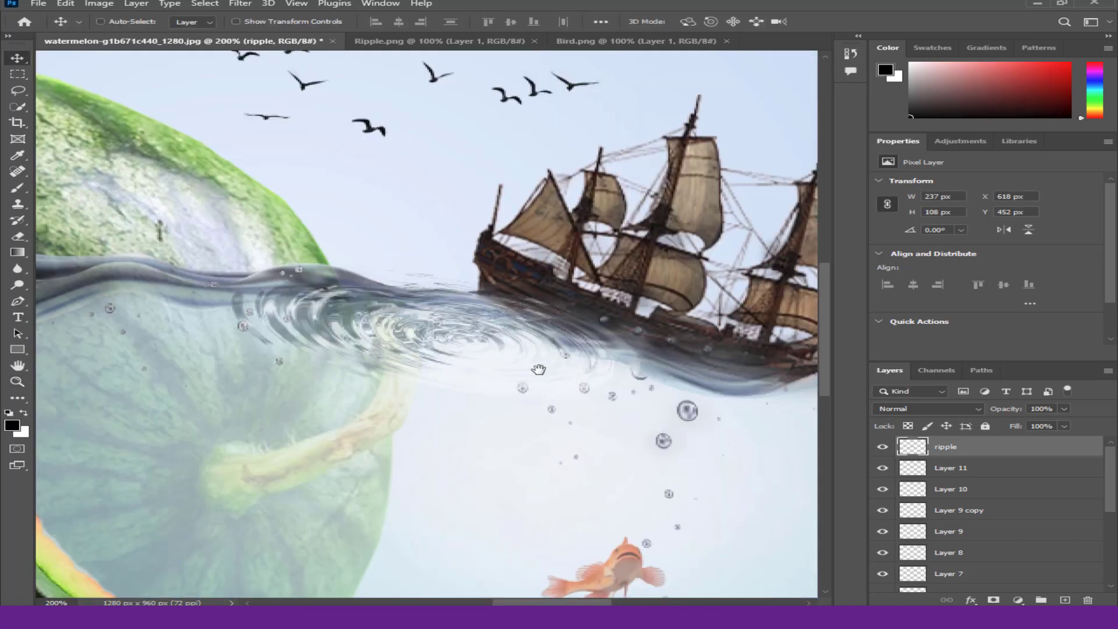
pyautogui.scroll(1, 499, 379)
pyautogui.moveTo(409, 342); pyautogui.dragTo(555, 407)
# Scale the ripple to 59 × 37 px, tilt it, and place it at the ship's waterline
pyautogui.hotkey('ctrl', 't')
pyautogui.moveTo(751, 320); pyautogui.dragTo(552, 385)
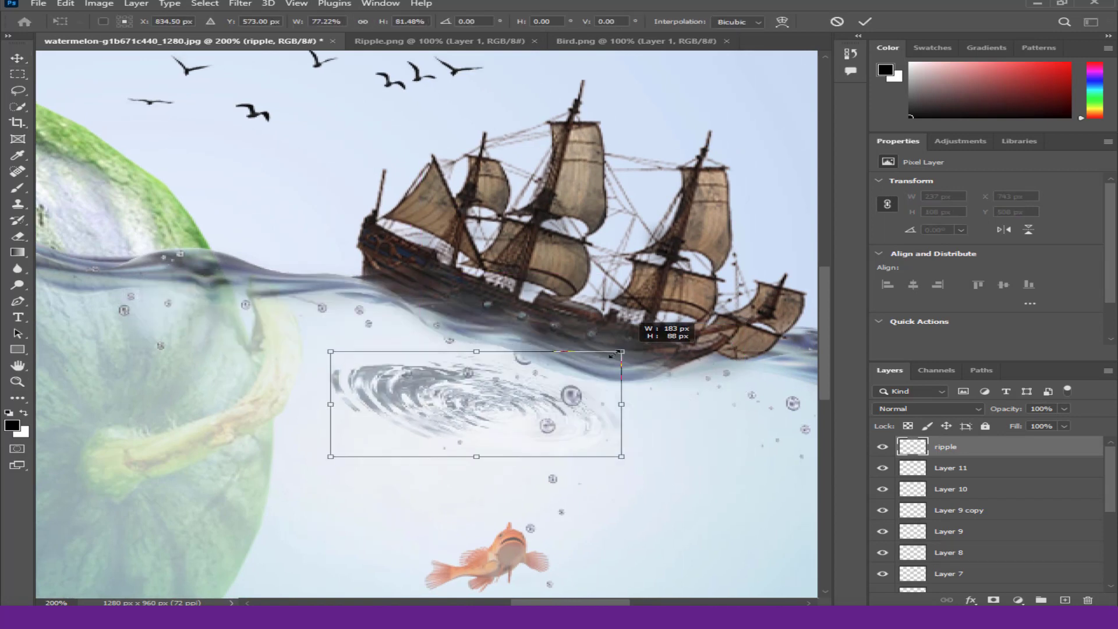
pyautogui.moveTo(448, 416); pyautogui.dragTo(374, 313)
pyautogui.moveTo(483, 273)
pyautogui.mouseDown()
pyautogui.moveTo(524, 315)
pyautogui.moveTo(628, 370)
pyautogui.moveTo(486, 317)
pyautogui.moveTo(386, 330)
pyautogui.moveTo(413, 346)
pyautogui.mouseUp()
pyautogui.press('Return')
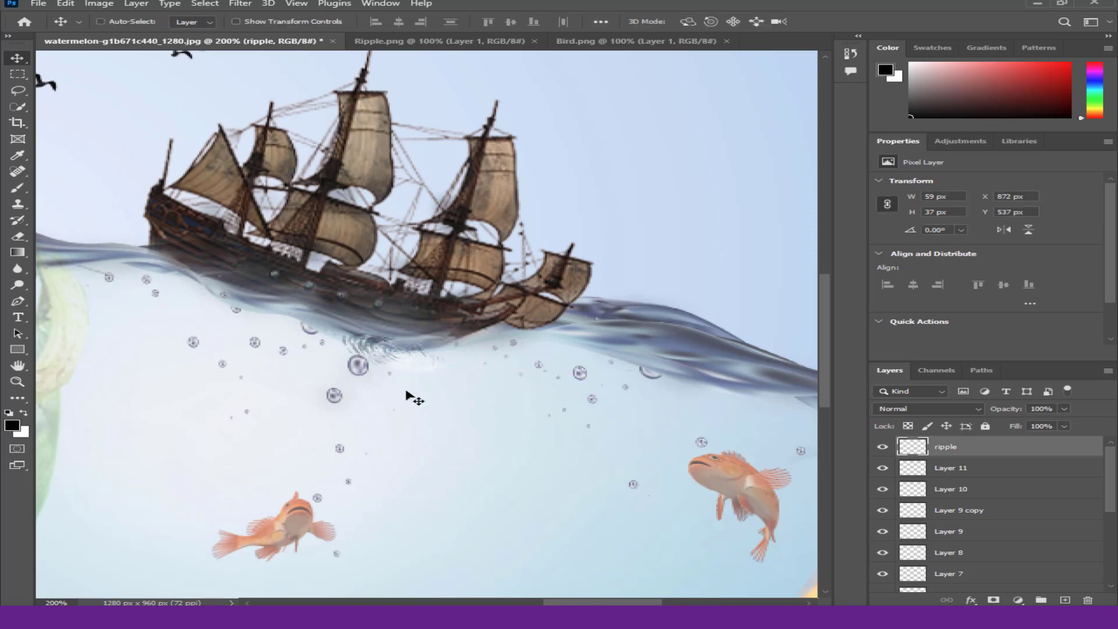
# Add a layer mask to the ripple, paint out part near the bubbles, and nudge it into place
pyautogui.click(1003, 600)
pyautogui.press('e')
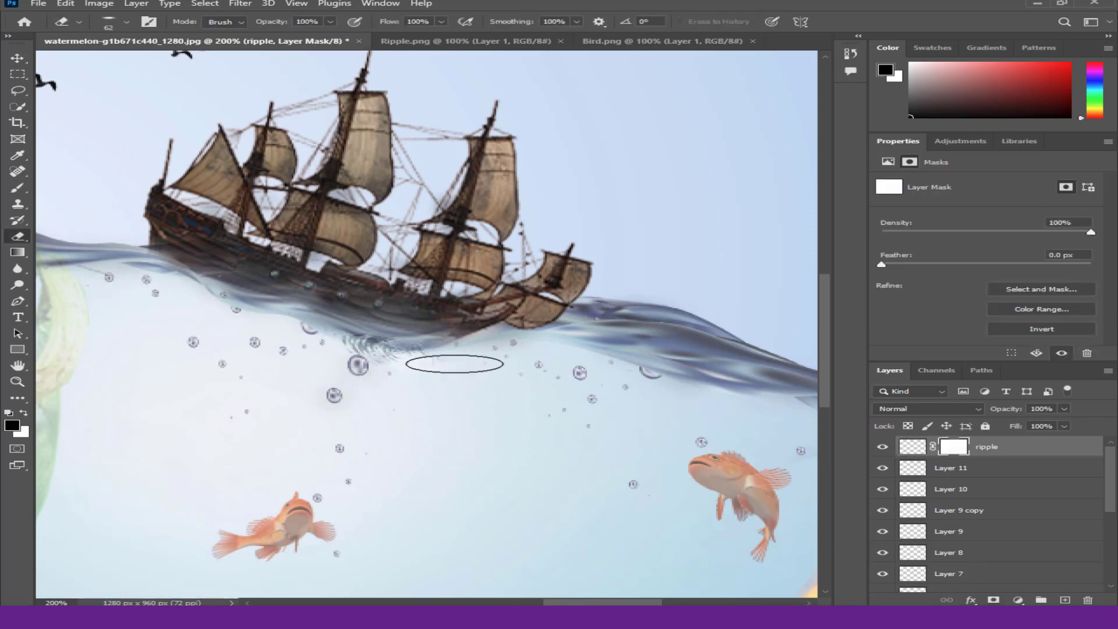
pyautogui.press('b')
pyautogui.moveTo(426, 369)
pyautogui.mouseDown()
pyautogui.moveTo(352, 362)
pyautogui.moveTo(402, 366)
pyautogui.moveTo(374, 372)
pyautogui.moveTo(414, 348)
pyautogui.mouseUp()
pyautogui.press('v')
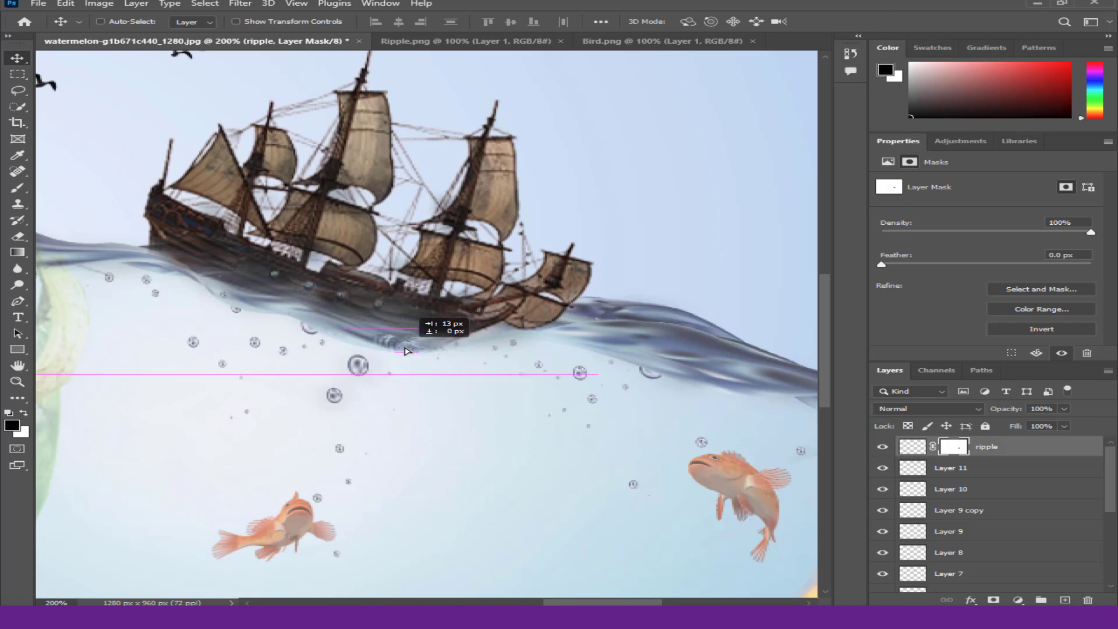
pyautogui.moveTo(415, 352); pyautogui.dragTo(357, 365)
pyautogui.press('z')
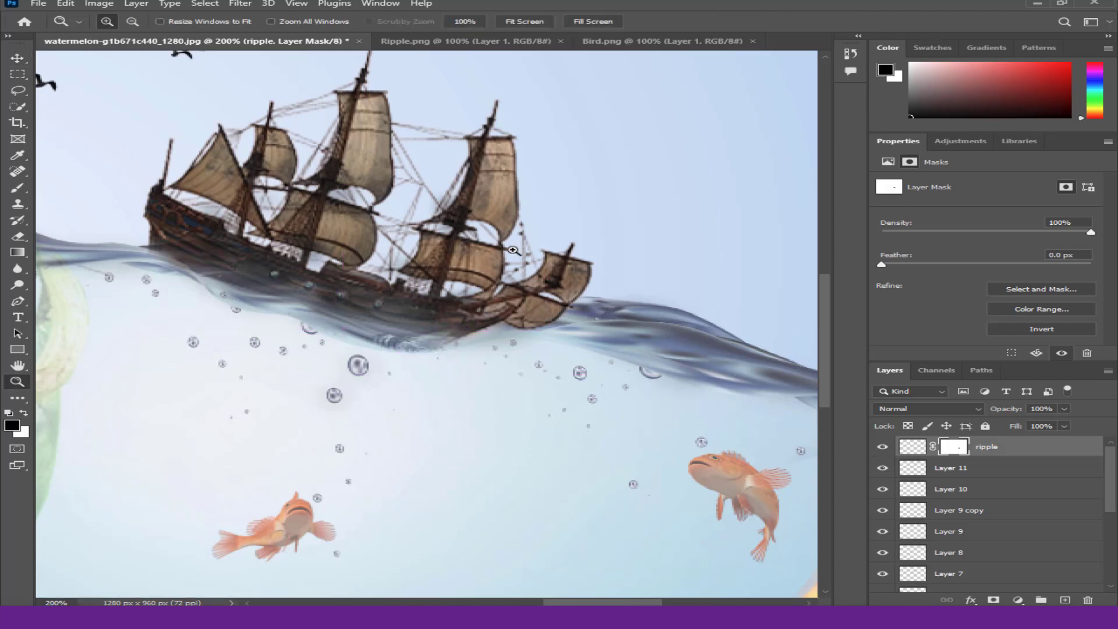
pyautogui.click(524, 22)
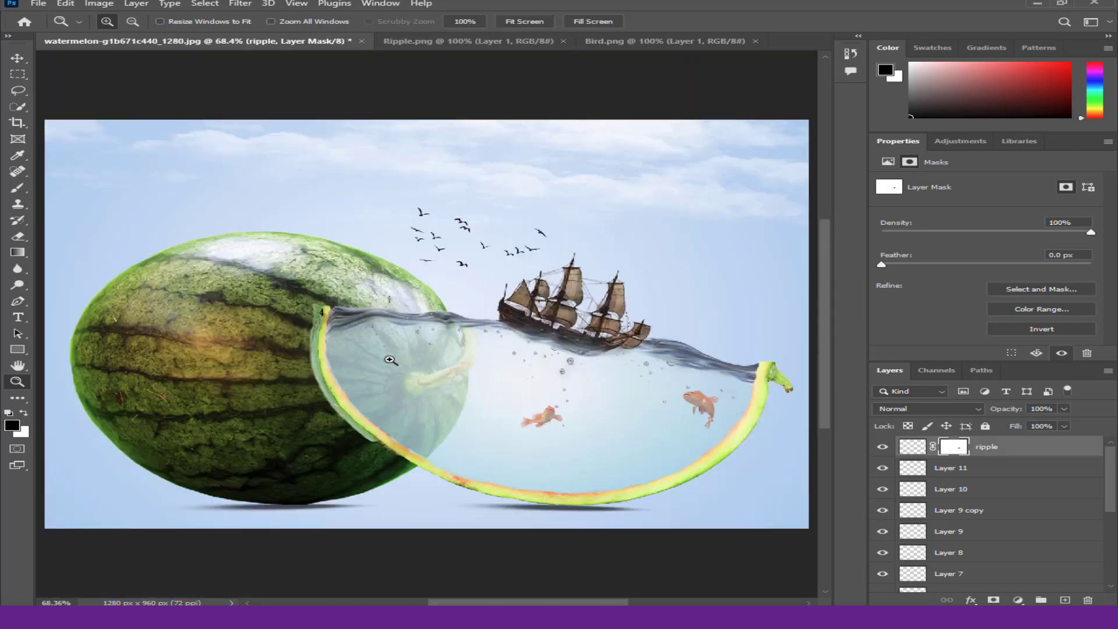
pyautogui.click(460, 40)
pyautogui.click(563, 41)
pyautogui.click(506, 40)
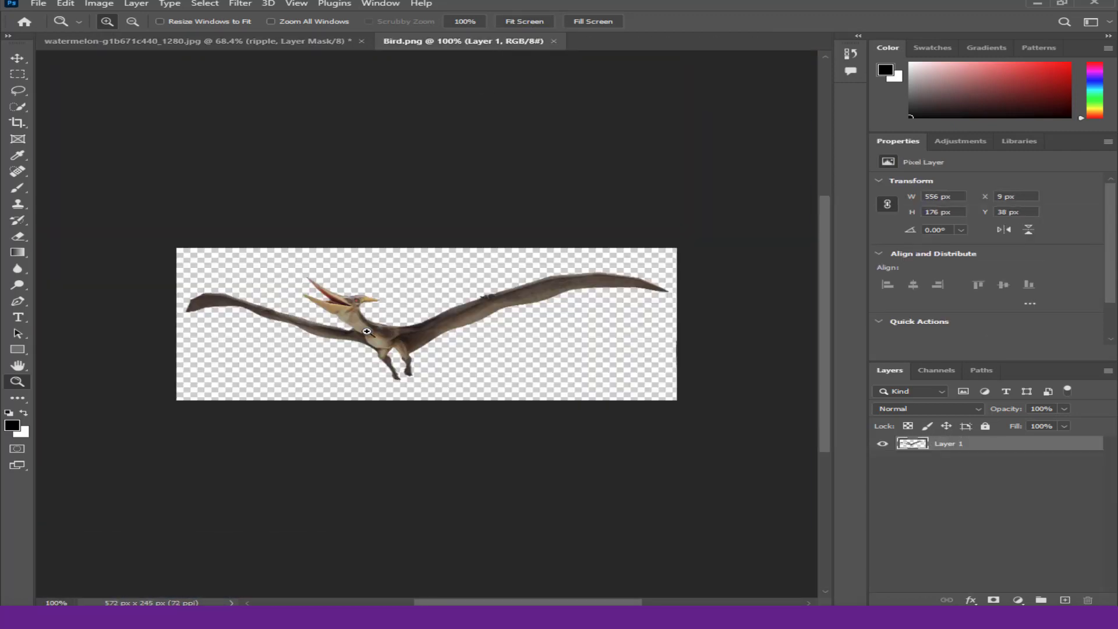
pyautogui.click(577, 401)
pyautogui.click(529, 22)
pyautogui.press('v')
pyautogui.moveTo(411, 232)
pyautogui.mouseDown()
pyautogui.moveTo(215, 85)
pyautogui.moveTo(367, 192)
pyautogui.mouseUp()
pyautogui.hotkey('ctrl', 't')
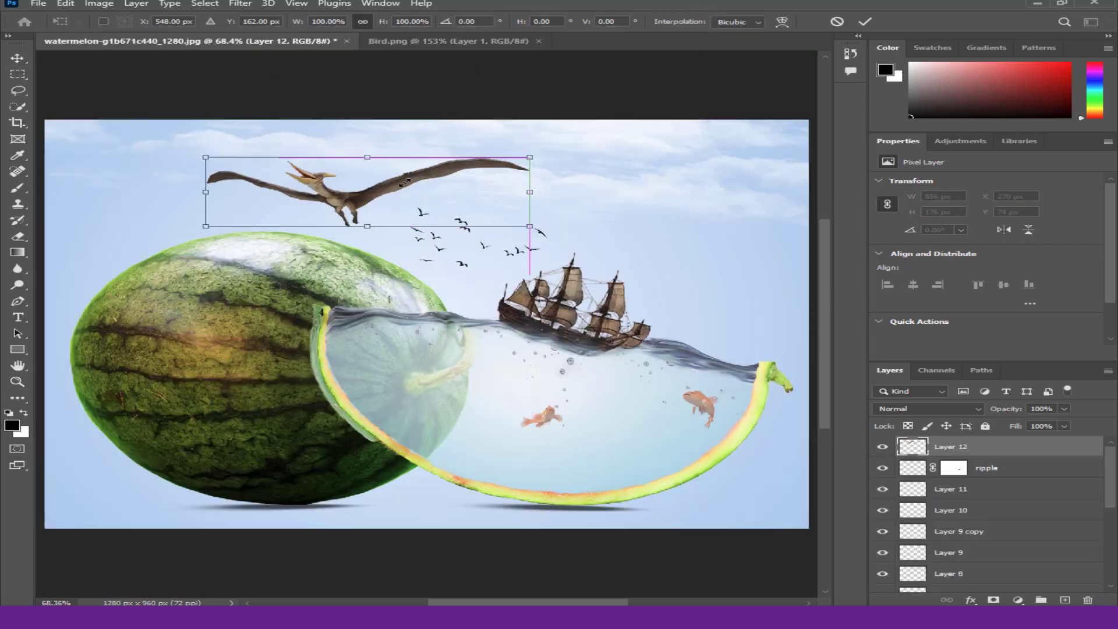
pyautogui.moveTo(532, 152); pyautogui.dragTo(390, 185)
pyautogui.moveTo(304, 213); pyautogui.dragTo(708, 257)
pyautogui.moveTo(787, 233)
pyautogui.mouseDown()
pyautogui.moveTo(692, 239)
pyautogui.moveTo(748, 313)
pyautogui.moveTo(731, 289)
pyautogui.mouseUp()
pyautogui.press('Return')
pyautogui.hotkey('ctrl', 't')
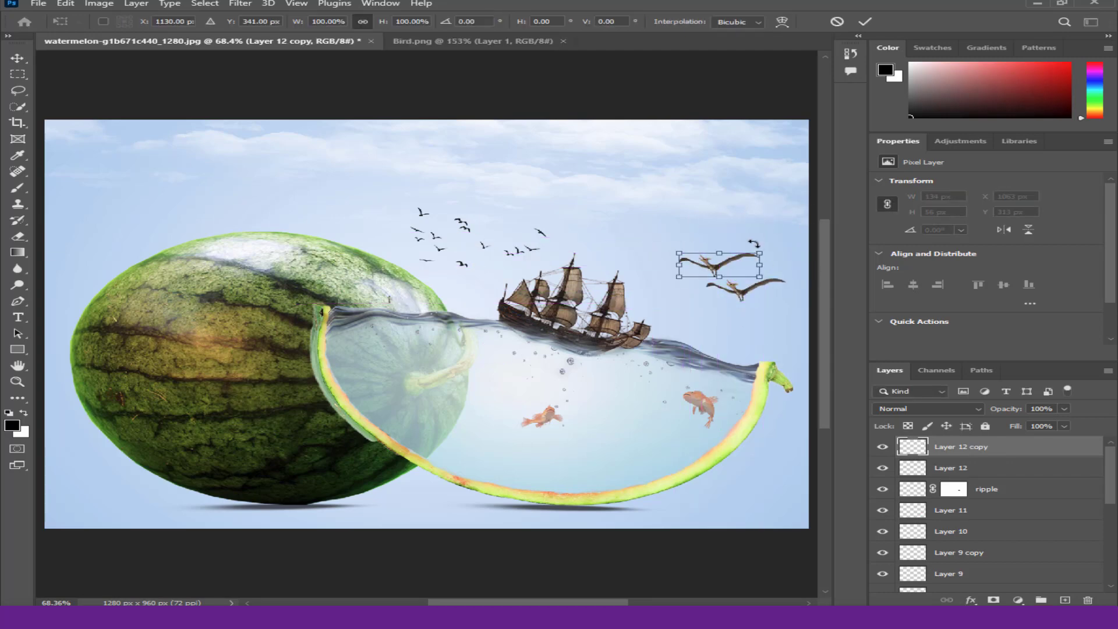
pyautogui.moveTo(768, 254); pyautogui.dragTo(627, 264)
pyautogui.press('Return')
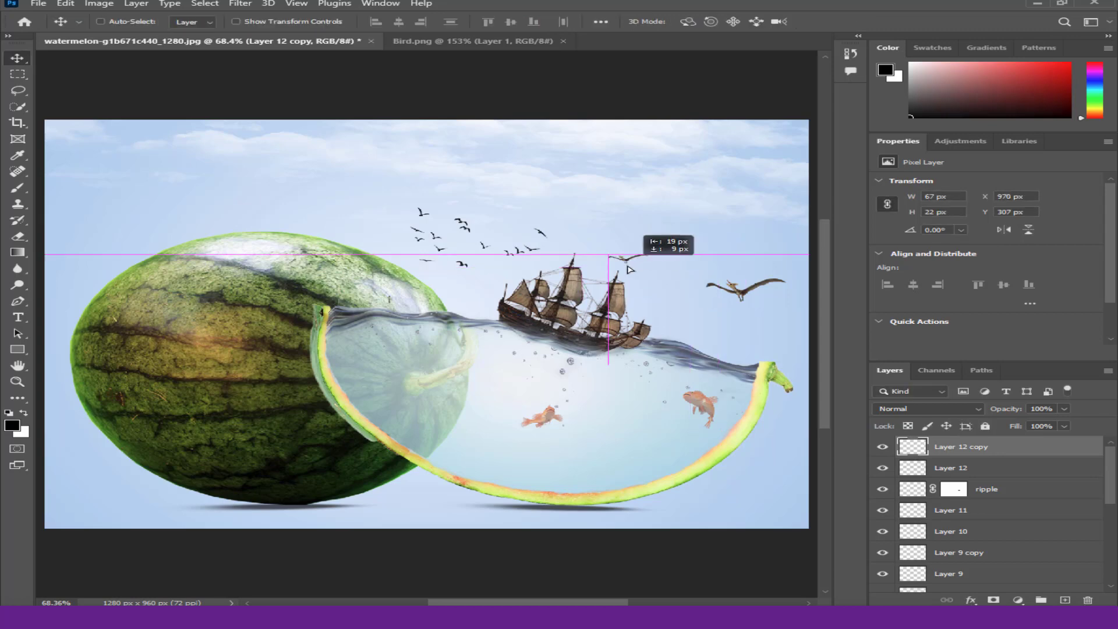
pyautogui.press('z')
pyautogui.click(619, 286)
pyautogui.hotkey('ctrl', 't')
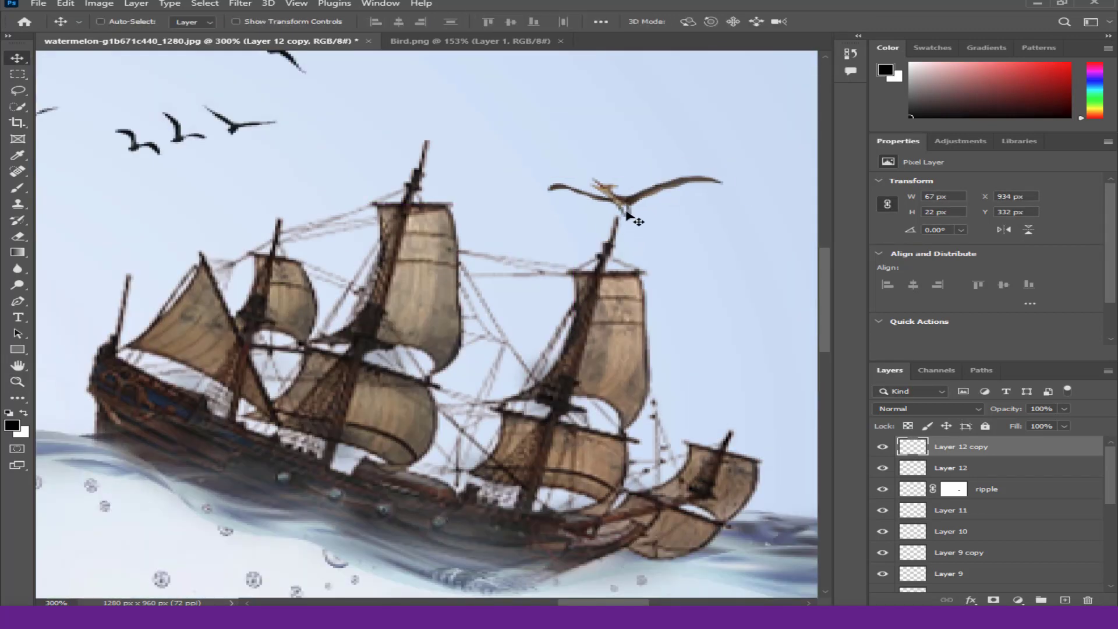
pyautogui.moveTo(722, 176)
pyautogui.mouseDown()
pyautogui.moveTo(655, 186)
pyautogui.moveTo(684, 230)
pyautogui.mouseUp()
pyautogui.press('Return')
pyautogui.press('z')
pyautogui.hotkey('ctrl', '0')
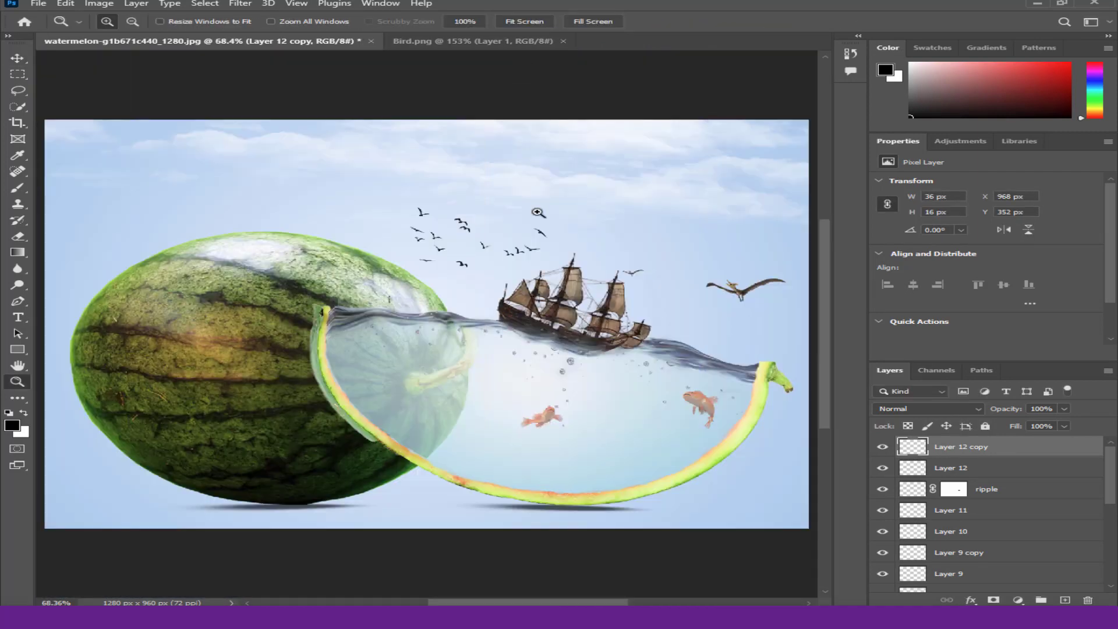
pyautogui.press('v')
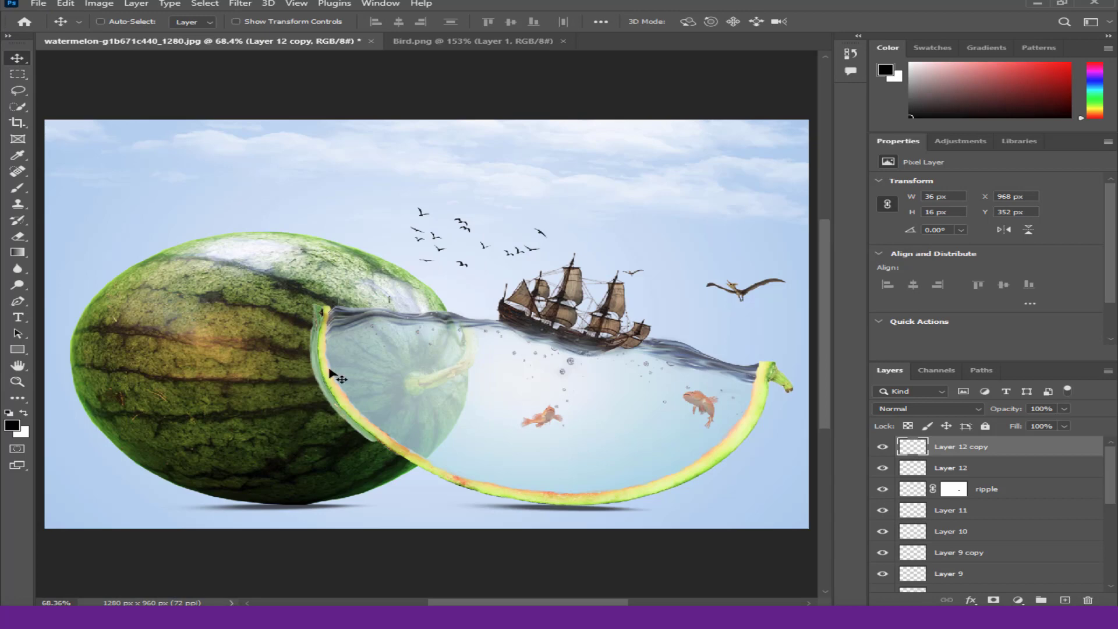
pyautogui.press('z')
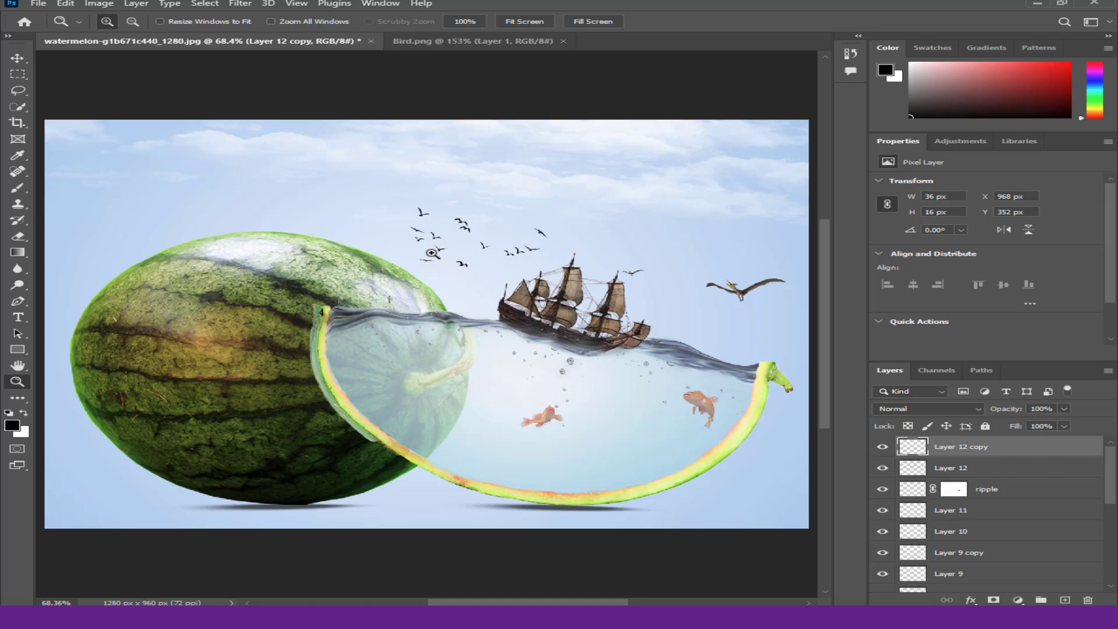
# Launch the Camera Raw Filter from the Filter menu on 01.png
pyautogui.click(240, 3)
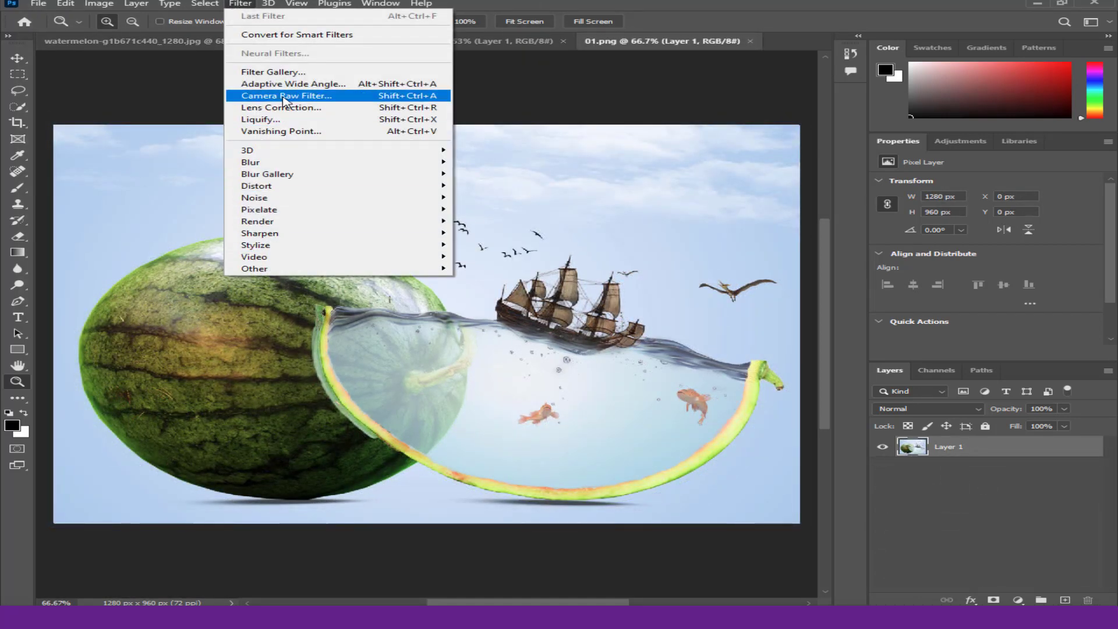
pyautogui.click(286, 107)
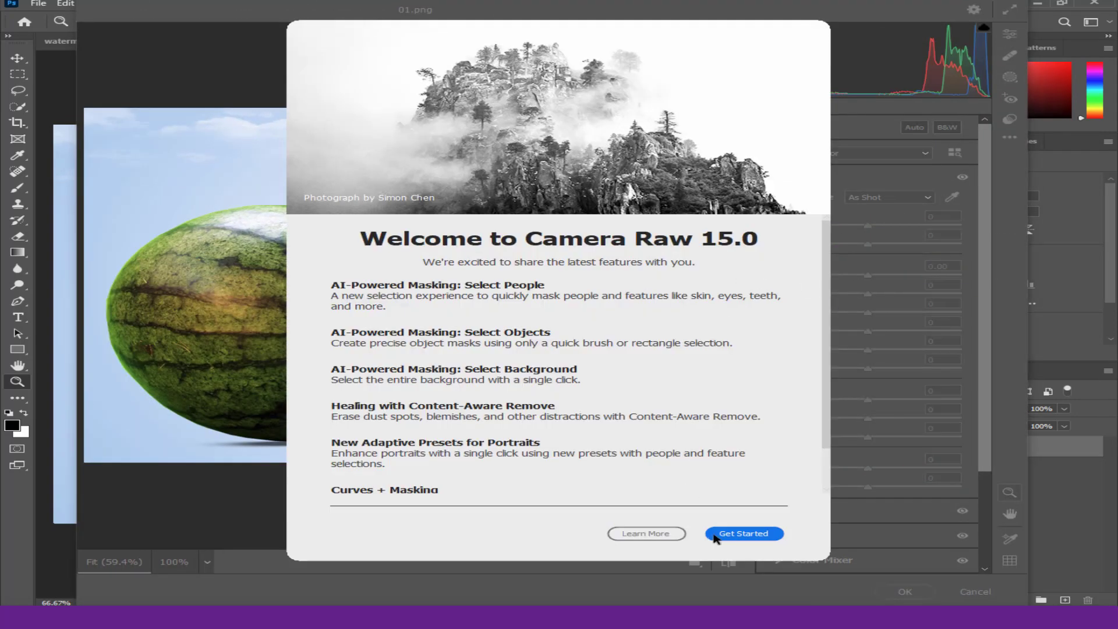
# Set Temperature -25, slightly lower Whites, Clarity +36 and Dehaze +8 in the Basic panel
pyautogui.click(715, 537)
pyautogui.moveTo(868, 226)
pyautogui.mouseDown()
pyautogui.moveTo(878, 227)
pyautogui.moveTo(849, 228)
pyautogui.mouseUp()
pyautogui.moveTo(868, 275)
pyautogui.mouseDown()
pyautogui.moveTo(854, 276)
pyautogui.moveTo(867, 276)
pyautogui.moveTo(880, 313)
pyautogui.mouseUp()
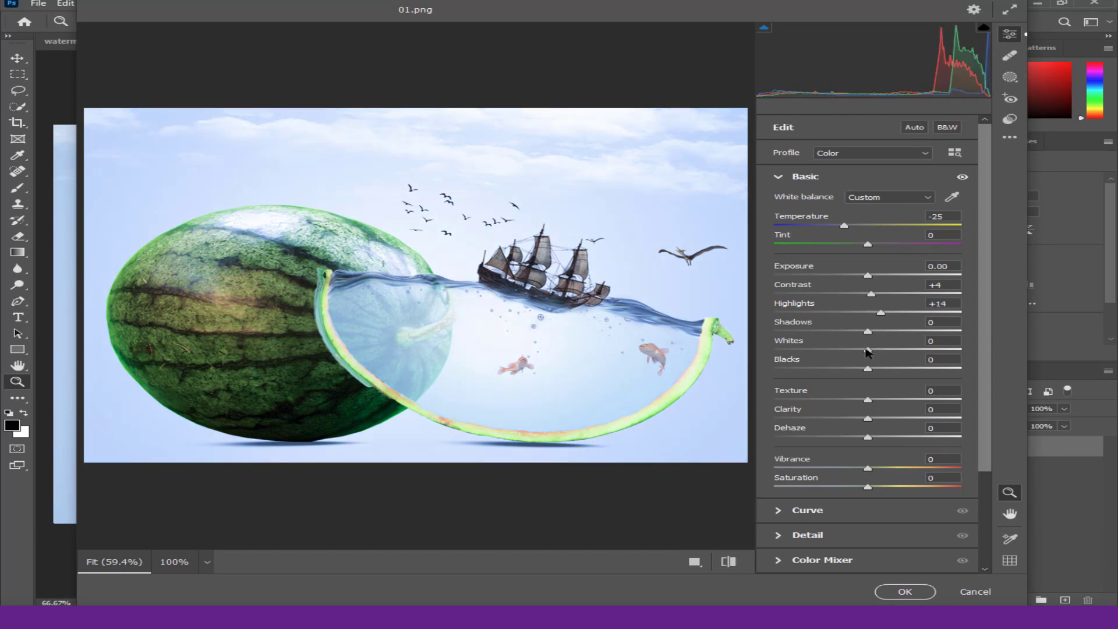
pyautogui.moveTo(867, 350)
pyautogui.mouseDown()
pyautogui.moveTo(880, 350)
pyautogui.moveTo(868, 349)
pyautogui.mouseUp()
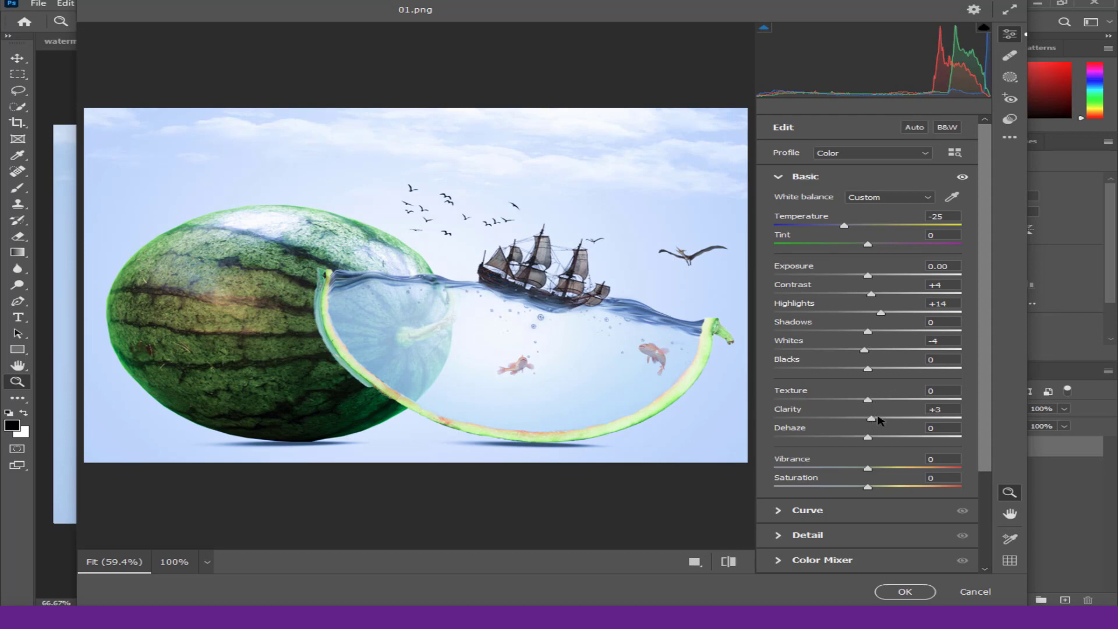
pyautogui.moveTo(879, 418); pyautogui.dragTo(899, 417)
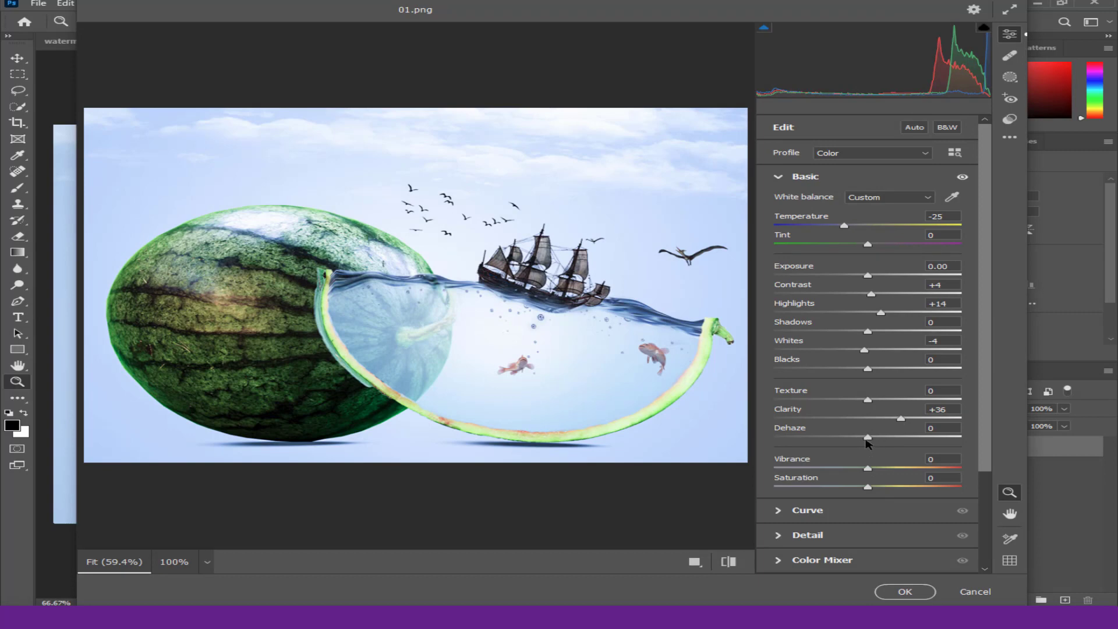
pyautogui.moveTo(858, 442)
pyautogui.mouseDown()
pyautogui.moveTo(878, 442)
pyautogui.moveTo(878, 469)
pyautogui.moveTo(891, 471)
pyautogui.mouseUp()
# Apply the Camera Raw grade, then widen the Layer 2 shadow and nudge it up-left
pyautogui.click(905, 591)
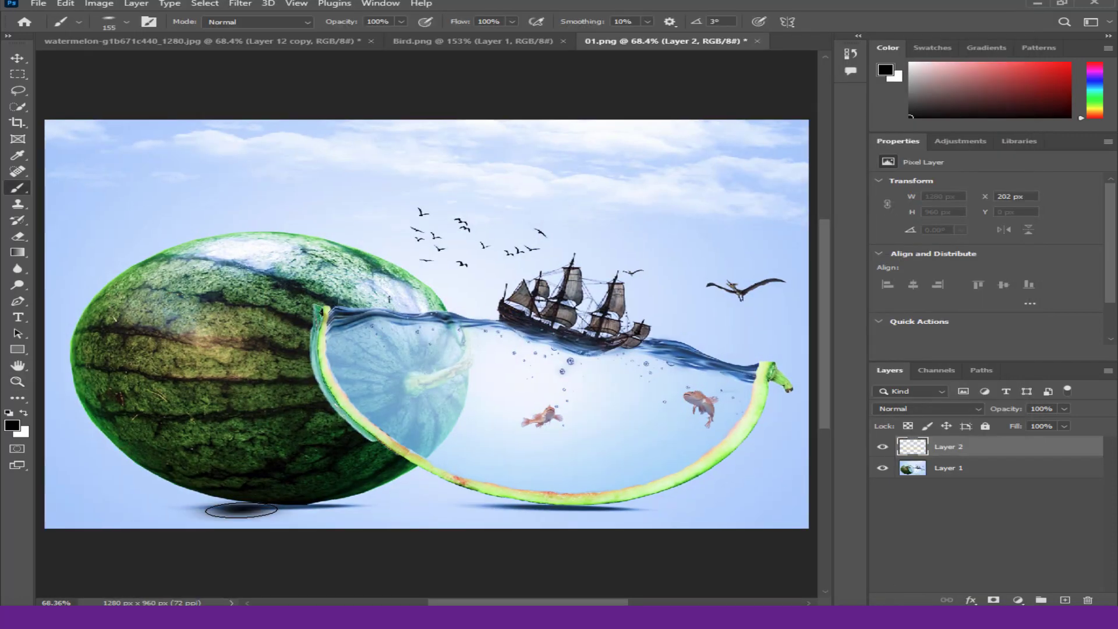
pyautogui.hotkey('ctrl', 't')
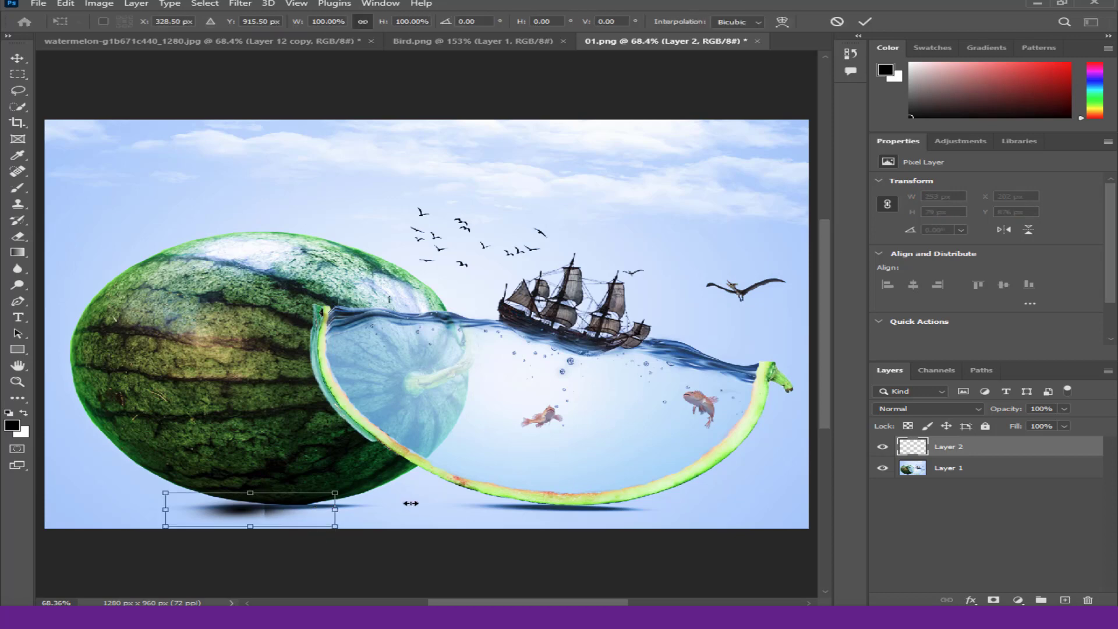
pyautogui.moveTo(407, 502)
pyautogui.mouseDown()
pyautogui.moveTo(458, 507)
pyautogui.moveTo(403, 508)
pyautogui.mouseUp()
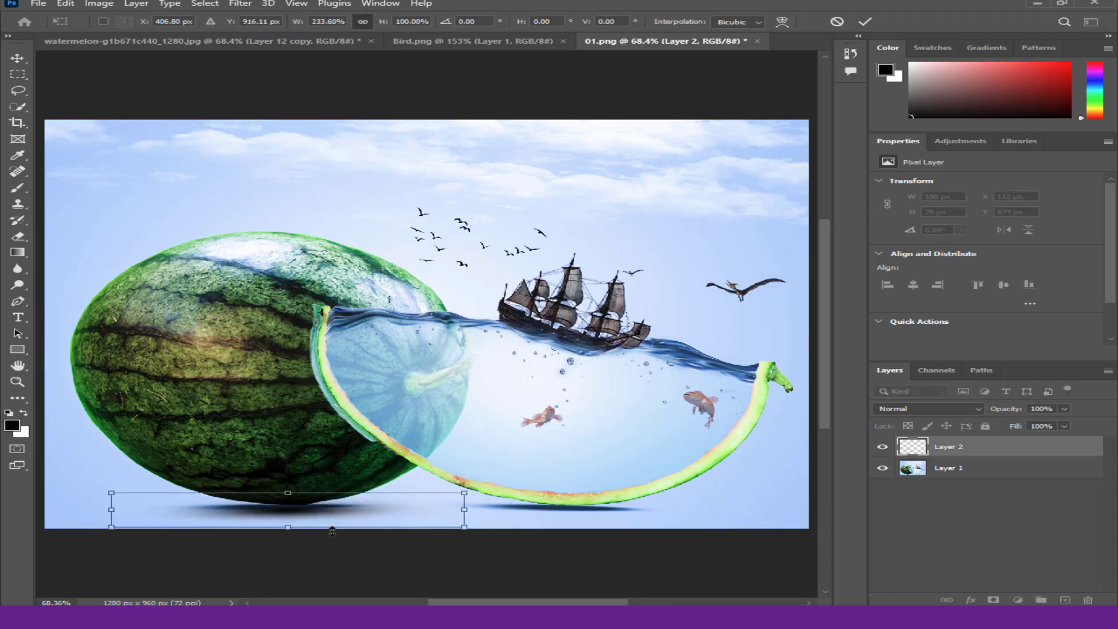
pyautogui.press('Return')
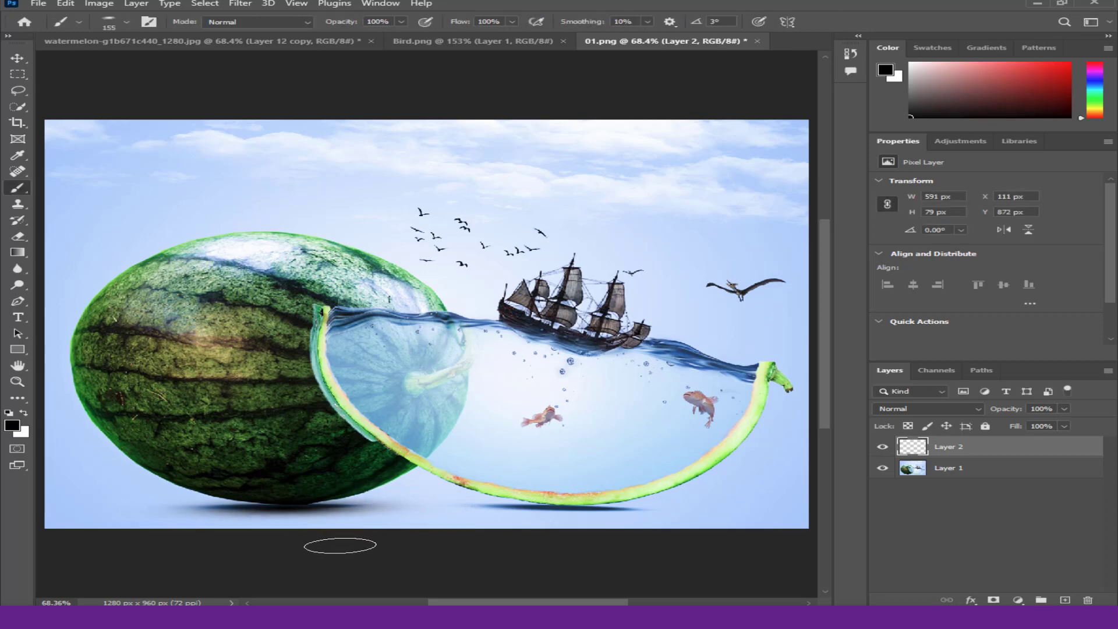
pyautogui.click(18, 58)
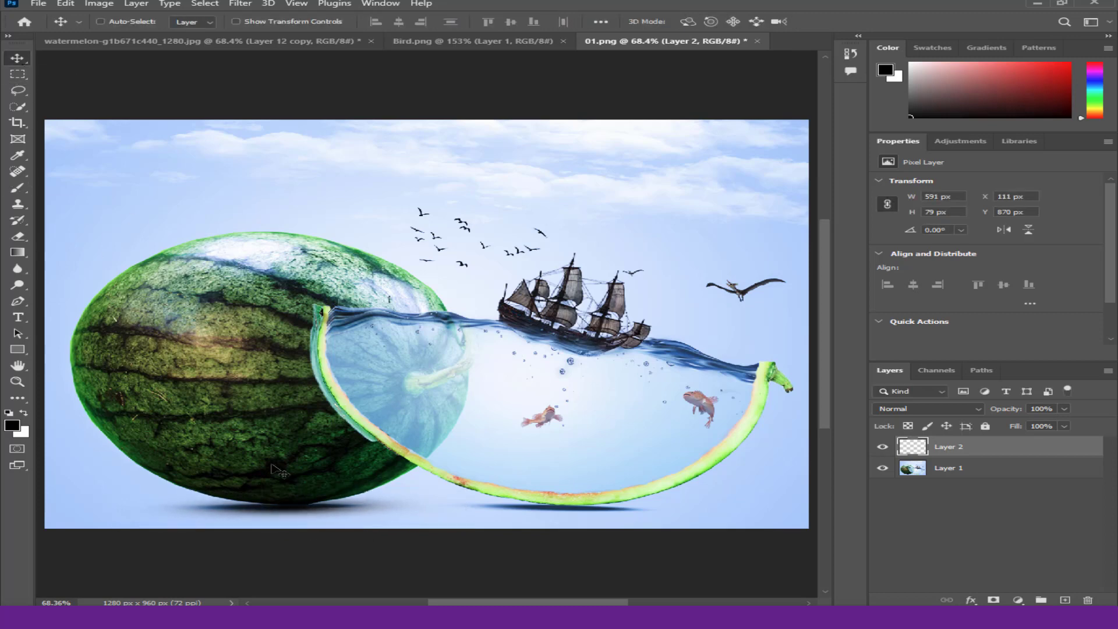
pyautogui.press('Left')
pyautogui.press('Left')
pyautogui.press('Up')
pyautogui.press('Up')
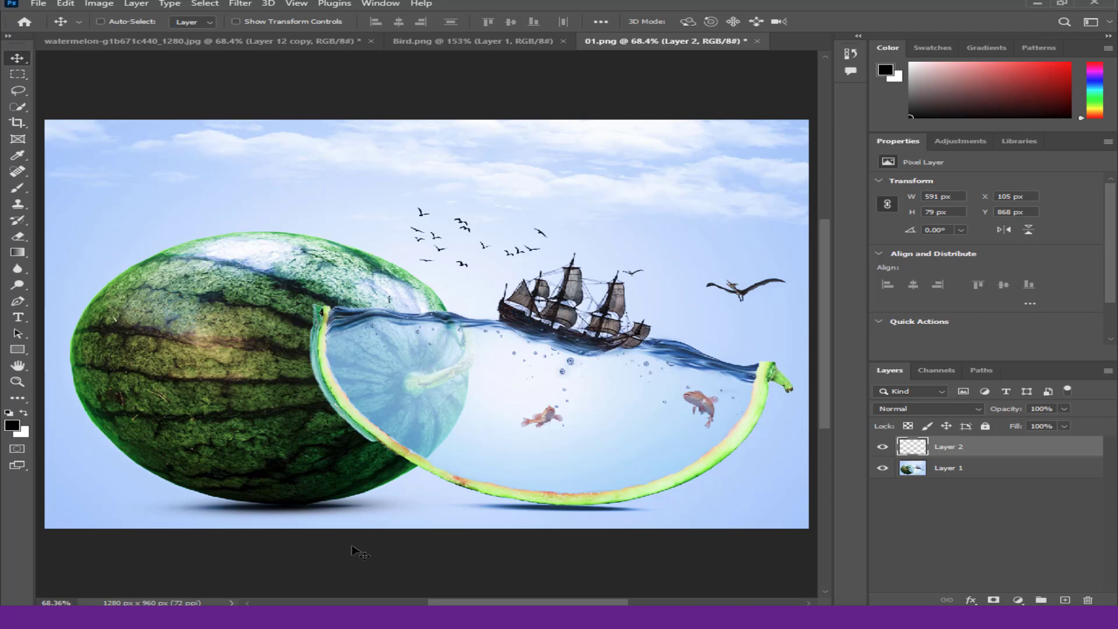
# Stretch the shadow to 831 × 79 px and centre it beneath the whole watermelon
pyautogui.hotkey('ctrl', 't')
pyautogui.moveTo(460, 506); pyautogui.dragTo(608, 493)
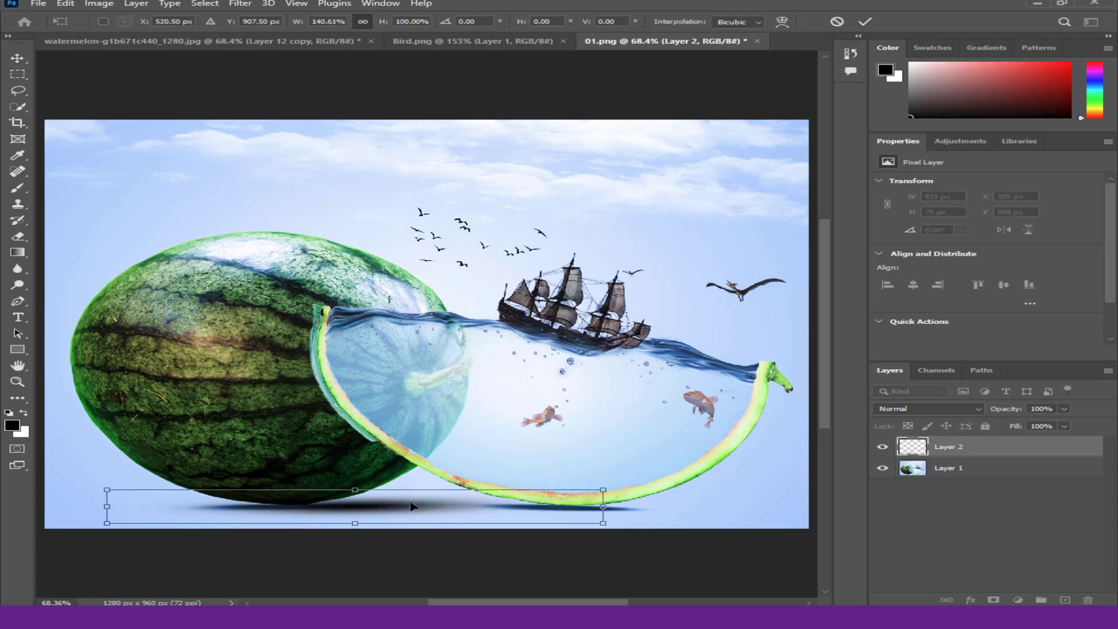
pyautogui.moveTo(418, 505); pyautogui.dragTo(357, 505)
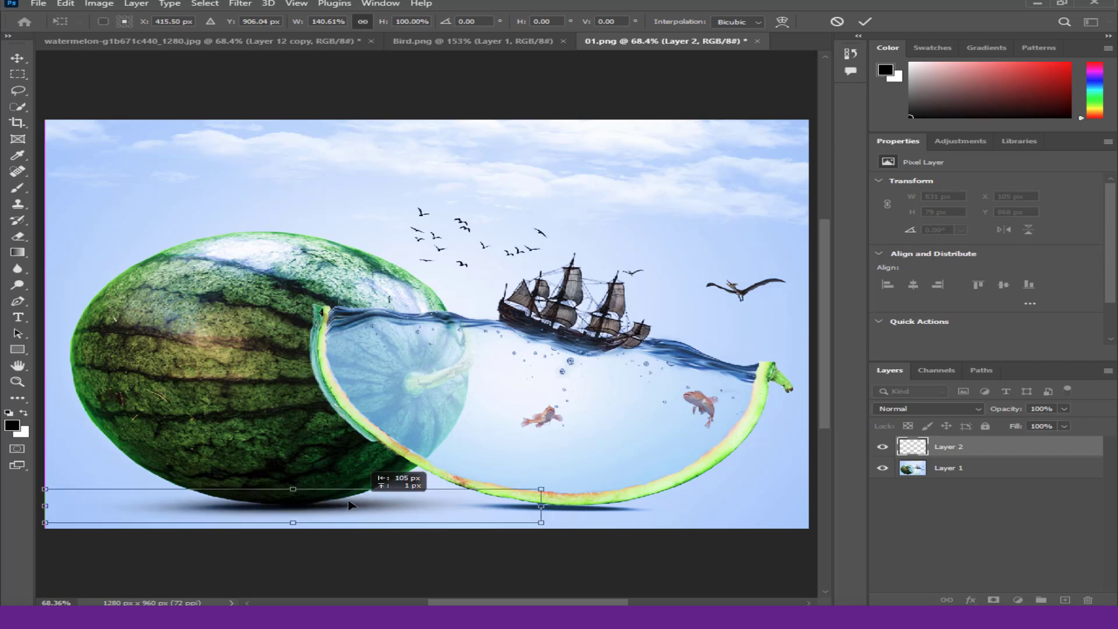
pyautogui.press('Return')
pyautogui.press('Left')
pyautogui.press('Left')
pyautogui.press('Up')
pyautogui.press('Up')
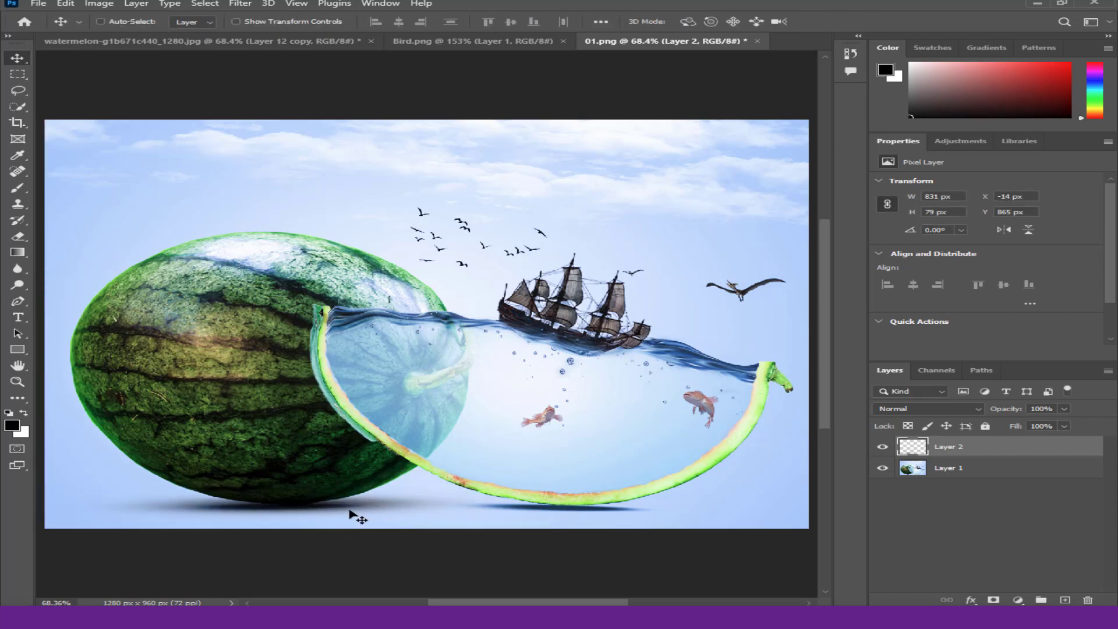
# Duplicate the ground shadow as Layer 2 copy under the slice and nudge it down, discarding a trial tilt
pyautogui.keyDown('alt'); pyautogui.moveTo(332, 513); pyautogui.dragTo(556, 597); pyautogui.keyUp('alt')
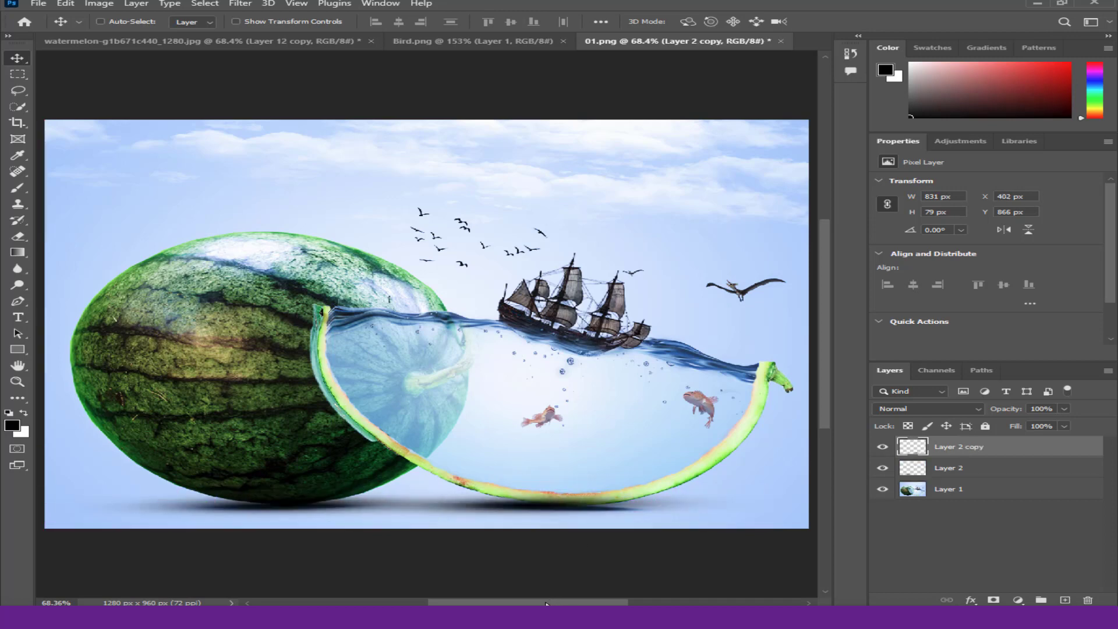
pyautogui.press('Down')
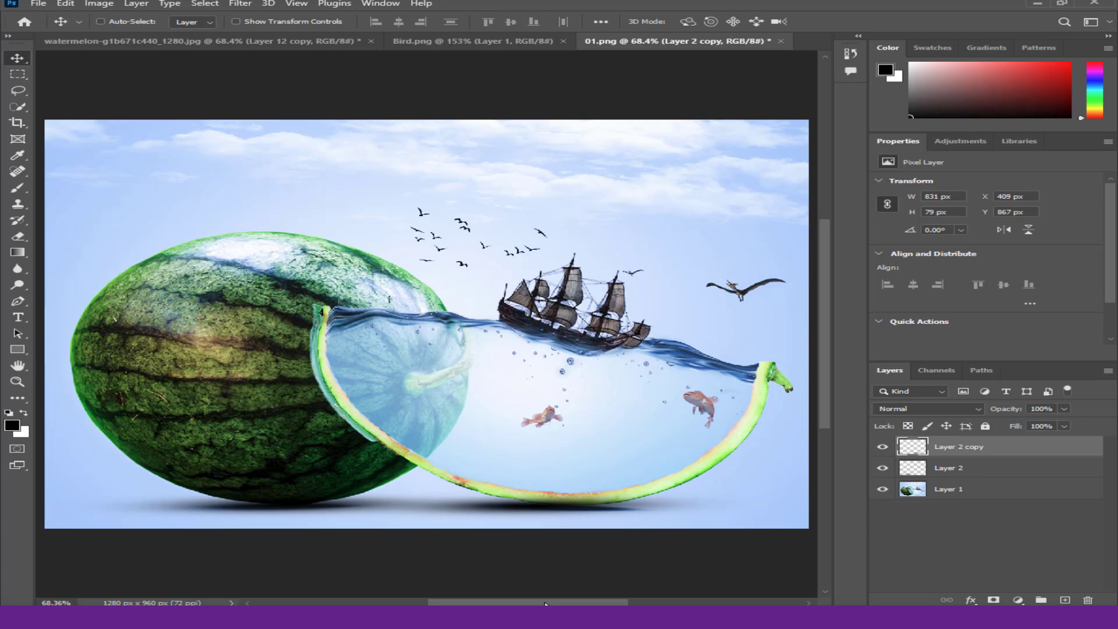
pyautogui.press('Down')
pyautogui.press('Down')
pyautogui.press('Down')
pyautogui.press('Down')
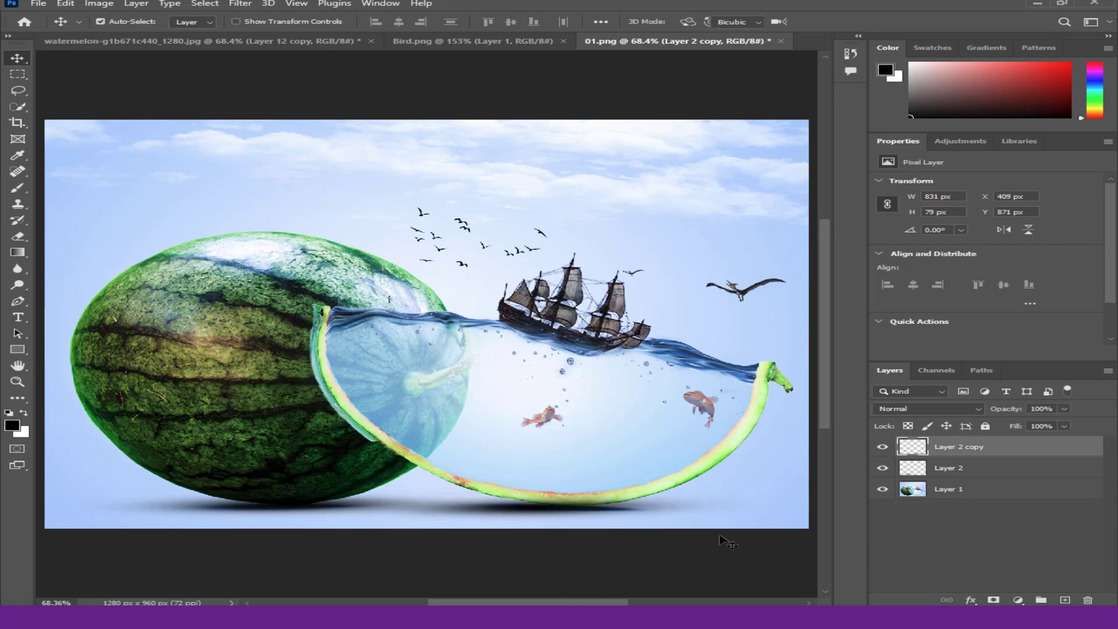
pyautogui.hotkey('ctrl', 't')
pyautogui.moveTo(773, 452); pyautogui.dragTo(806, 440)
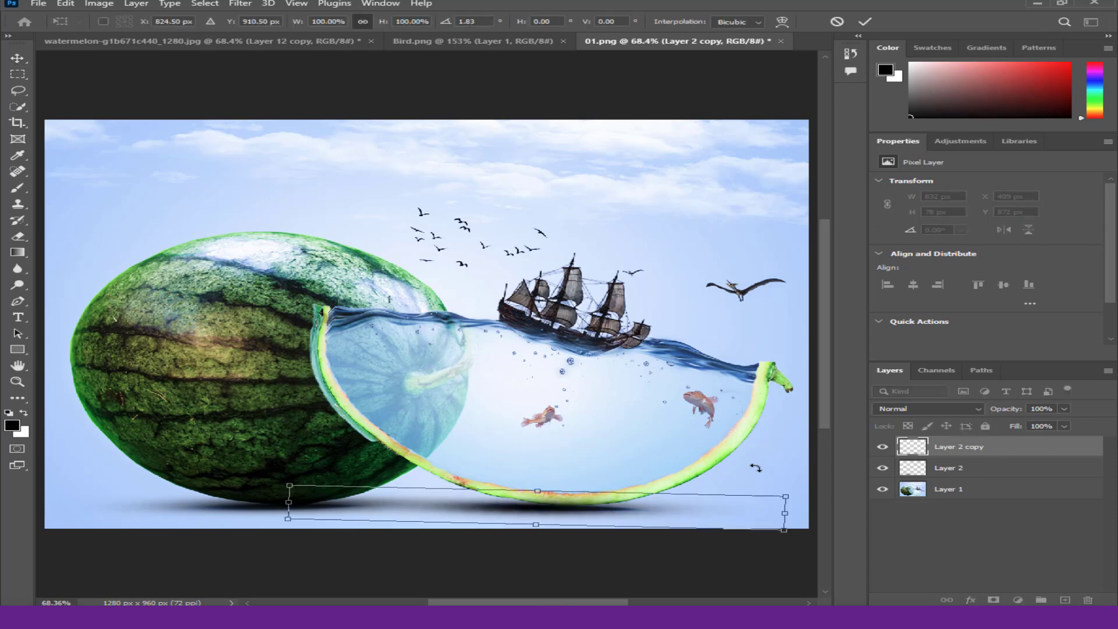
pyautogui.press('Escape')
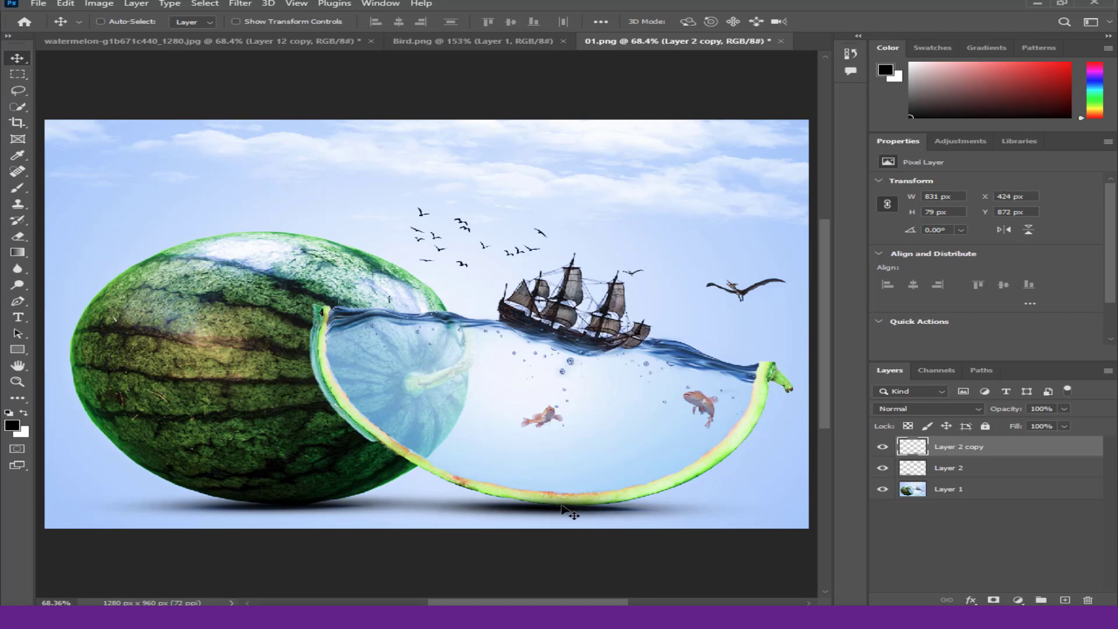
# Fine-tune the shadow copy so it sits slightly right beneath the slice
pyautogui.press('Right')
pyautogui.press('Down')
pyautogui.press('Up')
pyautogui.press('Up')
pyautogui.press('z')
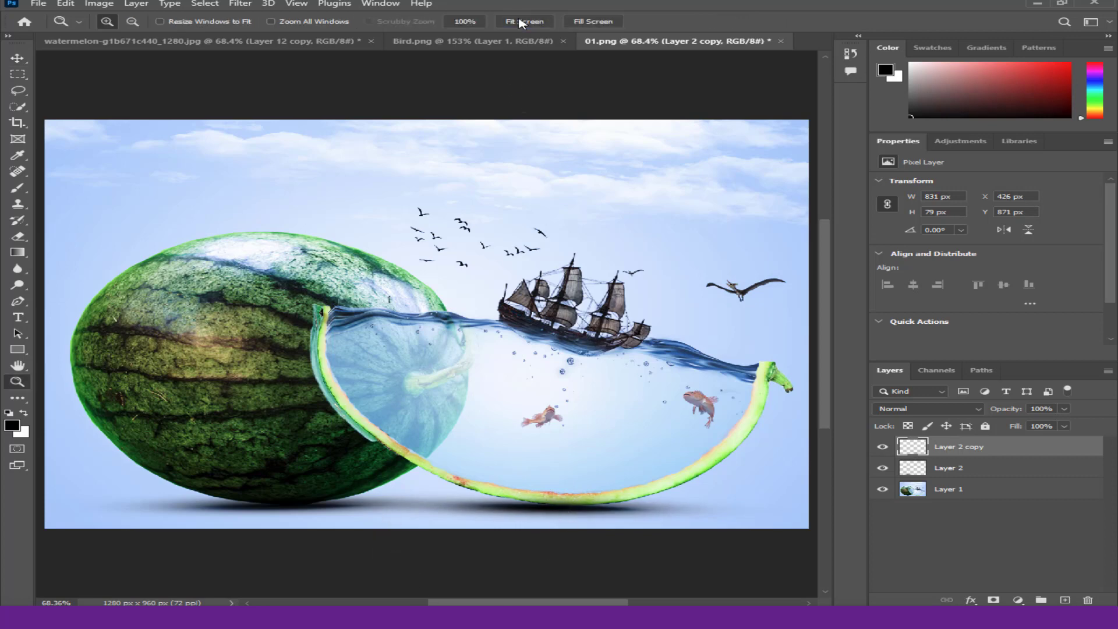